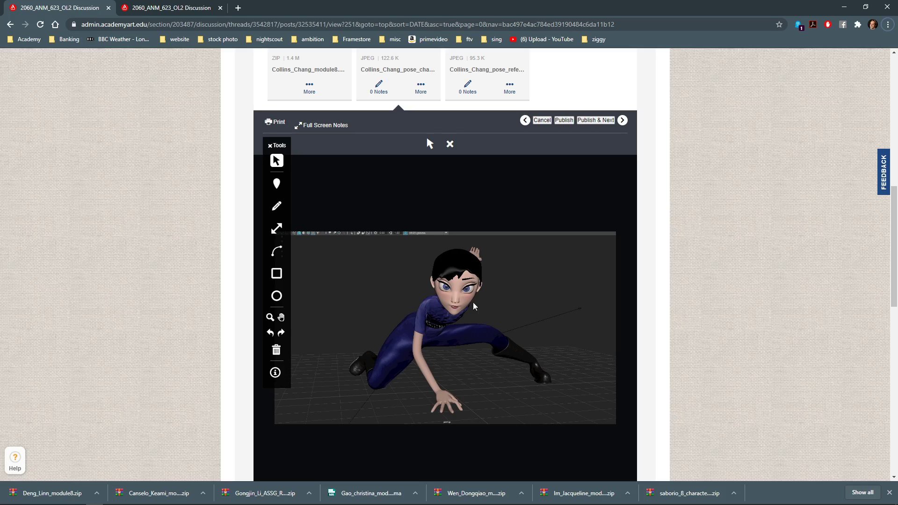
Step: Switch to Maya, select and frame the IKLeg_L foot control, and show its attributes in the Channel Box
mouse_move(339, 504)
mouse_move(129, 498)
left_click(171, 478)
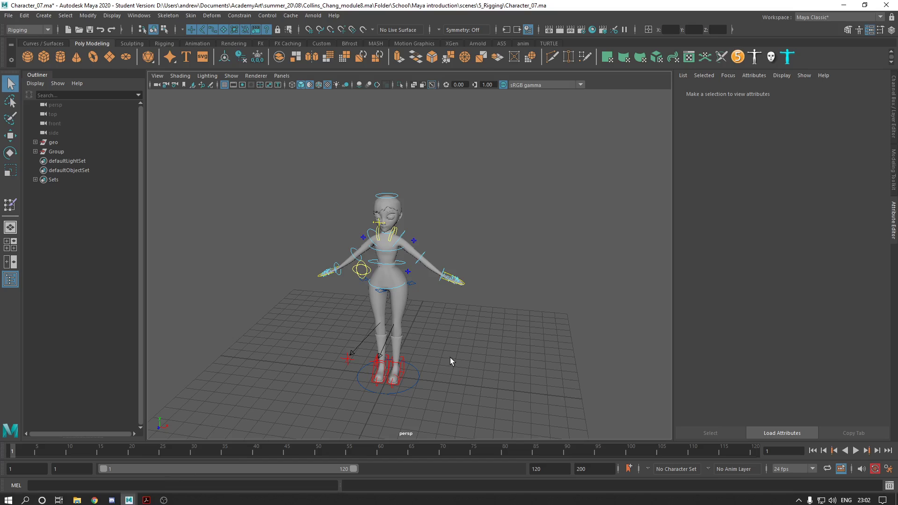
left_click(403, 368)
key("f")
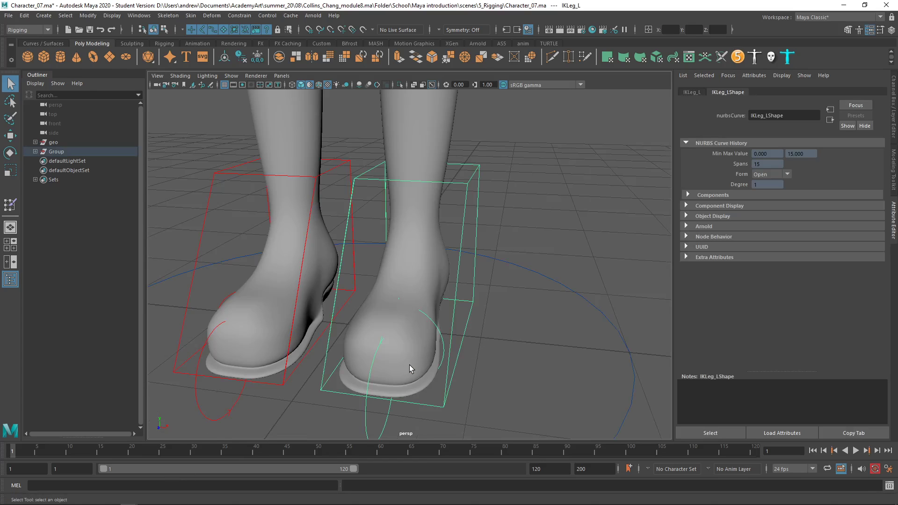
key("ctrl+a")
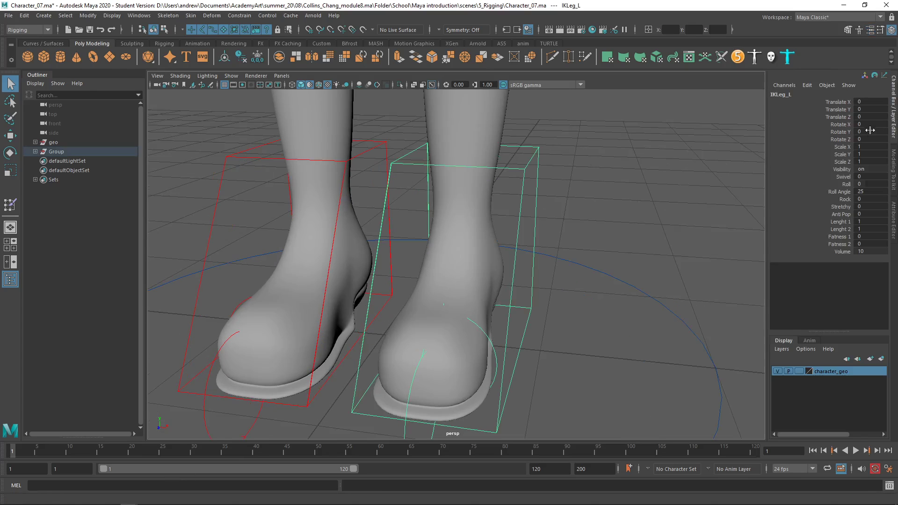
Step: Test the IKLeg_L control's Rock attribute at -18, key the control, and undo both changes
left_click(839, 192)
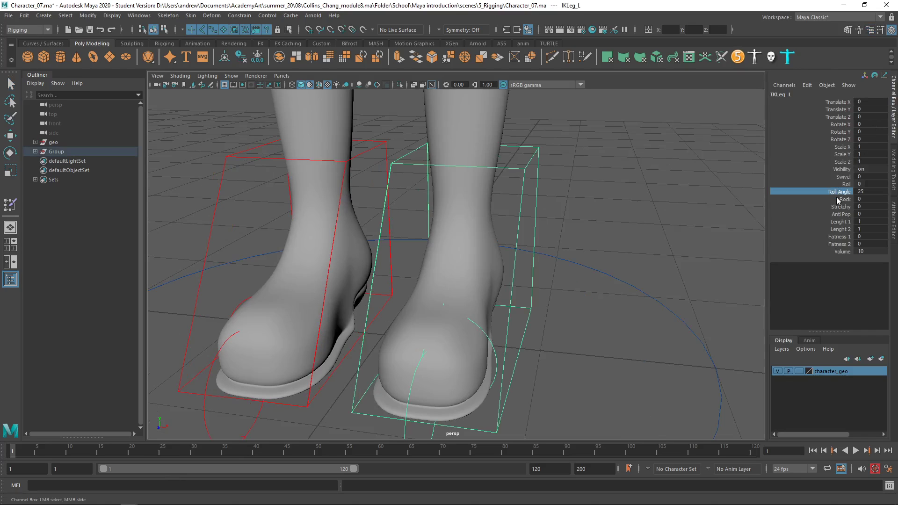
left_click(837, 200)
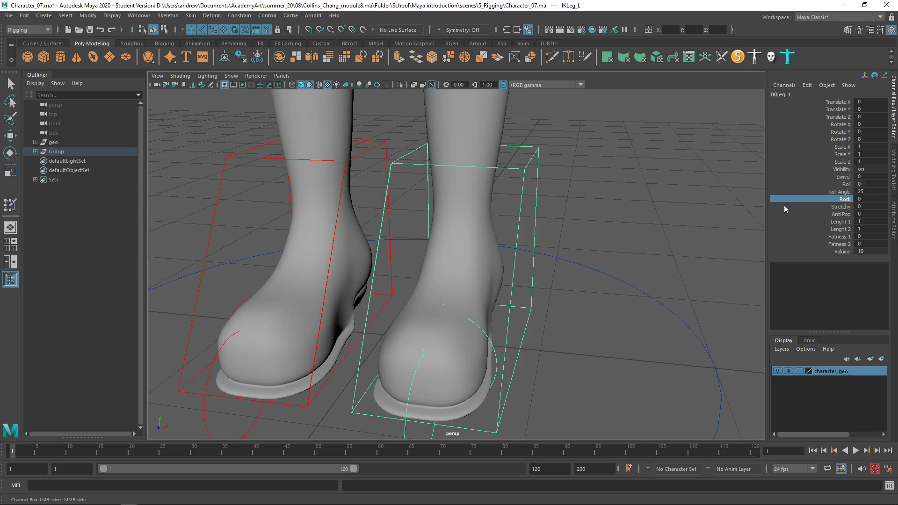
middle_click_drag(716, 207, 628, 252)
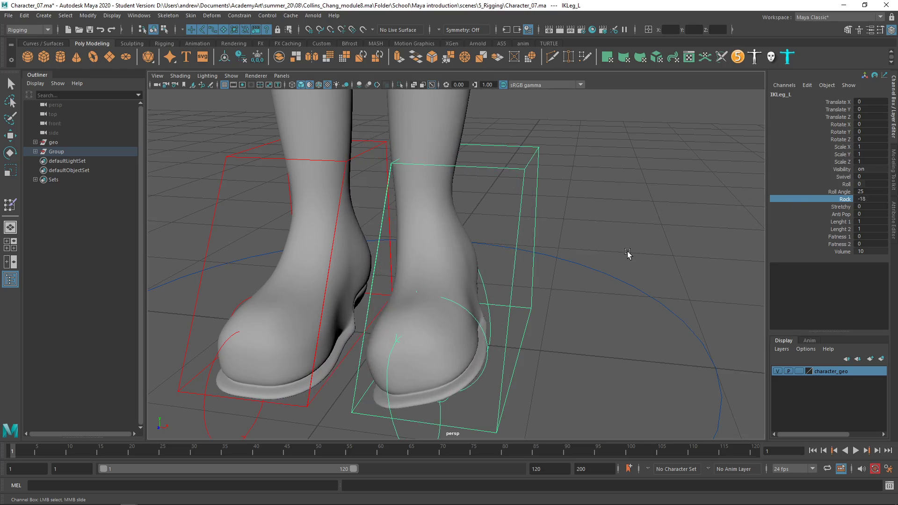
key("s")
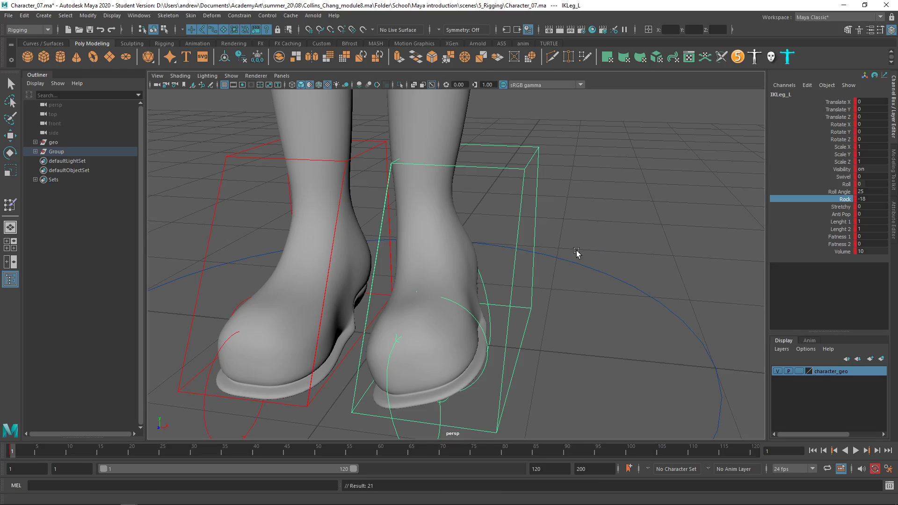
key("ctrl+z")
key("ctrl+z")
Step: Test the boot deformation by moving the IKLeg_L control about 4.05, 2.70, 1.00, and undo the move
right_click_drag(622, 246, 433, 244, "alt")
left_click_drag(433, 244, 428, 244, "alt")
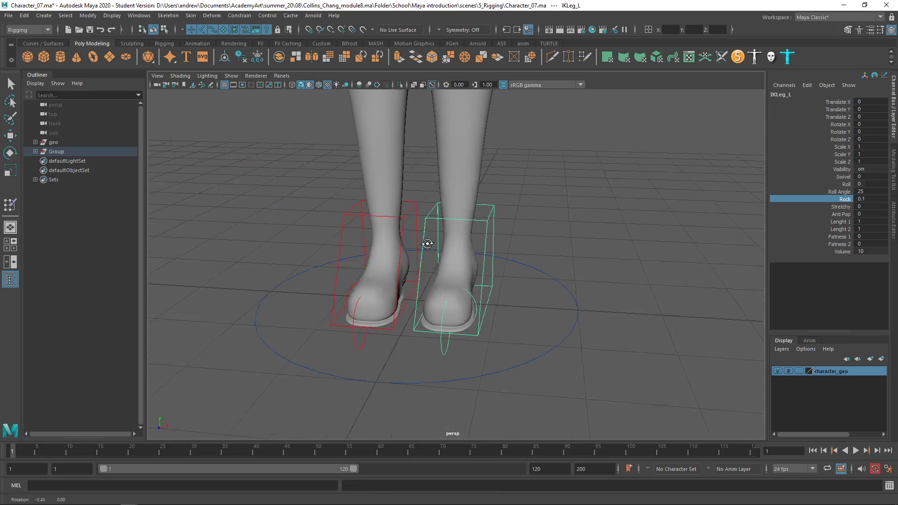
scroll(582, 245, "down", 4)
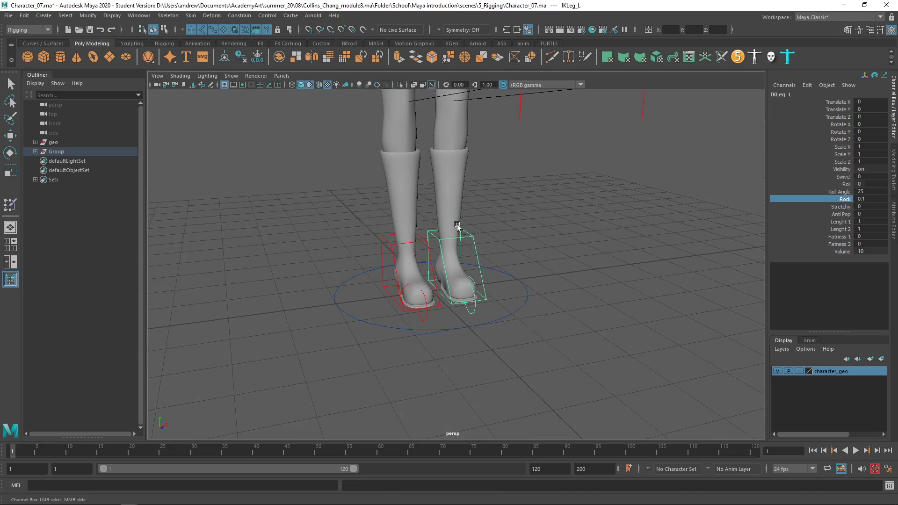
scroll(480, 239, "down", 5)
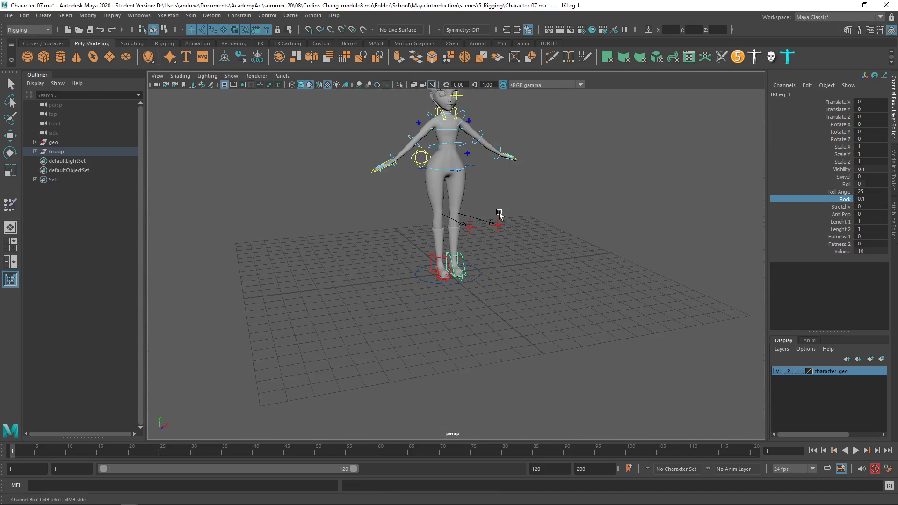
scroll(513, 300, "up", 5)
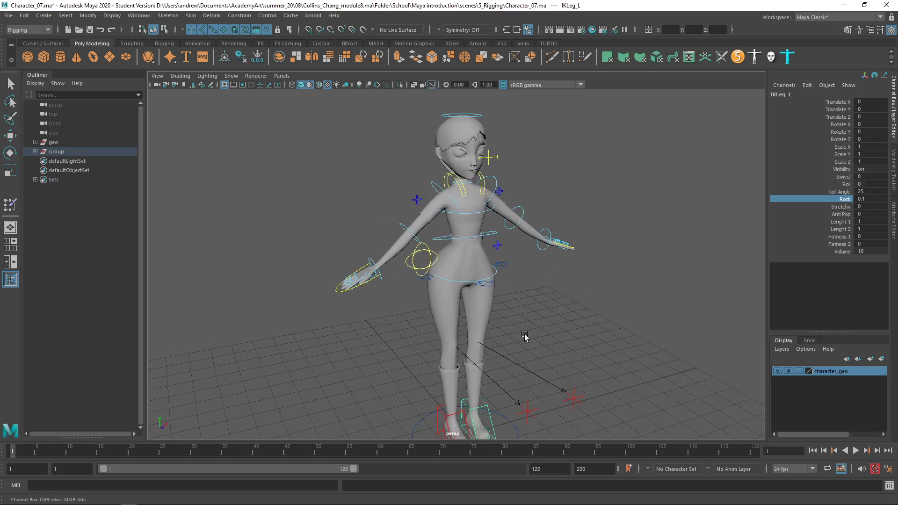
middle_click_drag(525, 336, 526, 301, "alt")
key("w")
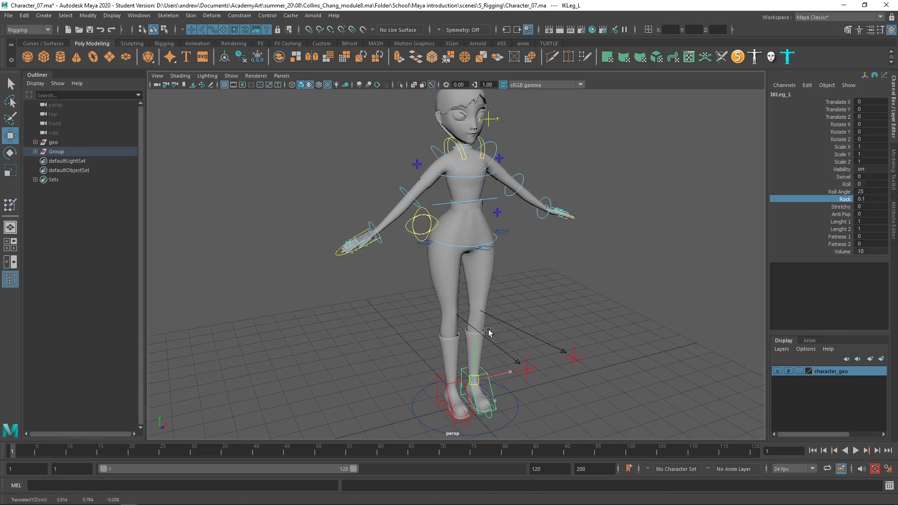
middle_click_drag(488, 331, 582, 306)
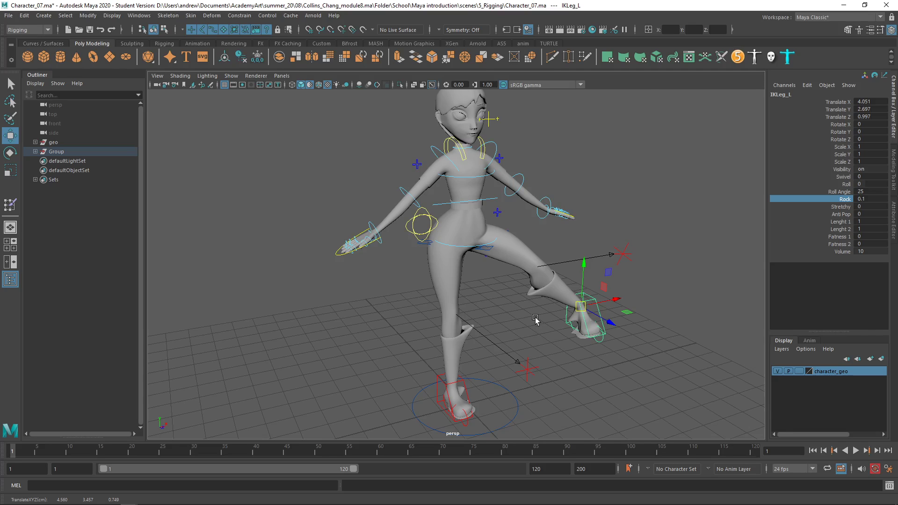
key("ctrl+z")
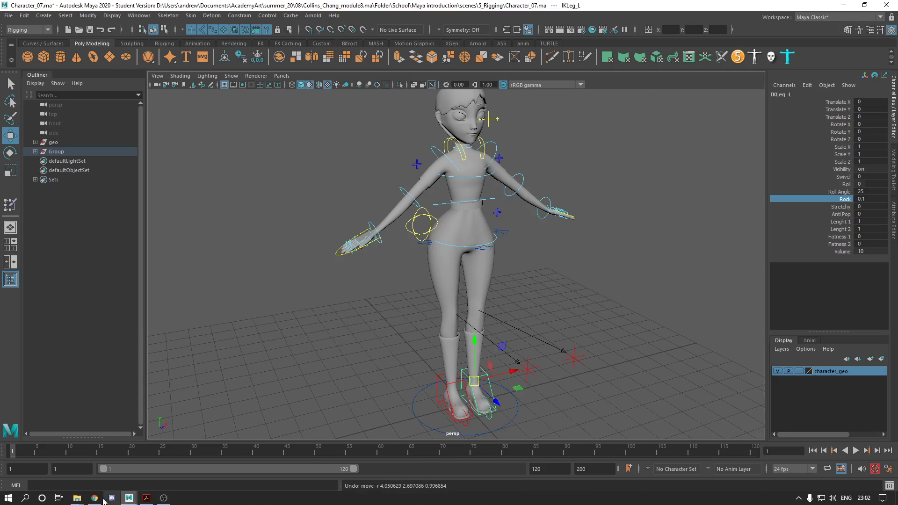
Step: Switch to Chrome and examine the submitted character pose beside its reference photo
left_click(95, 500)
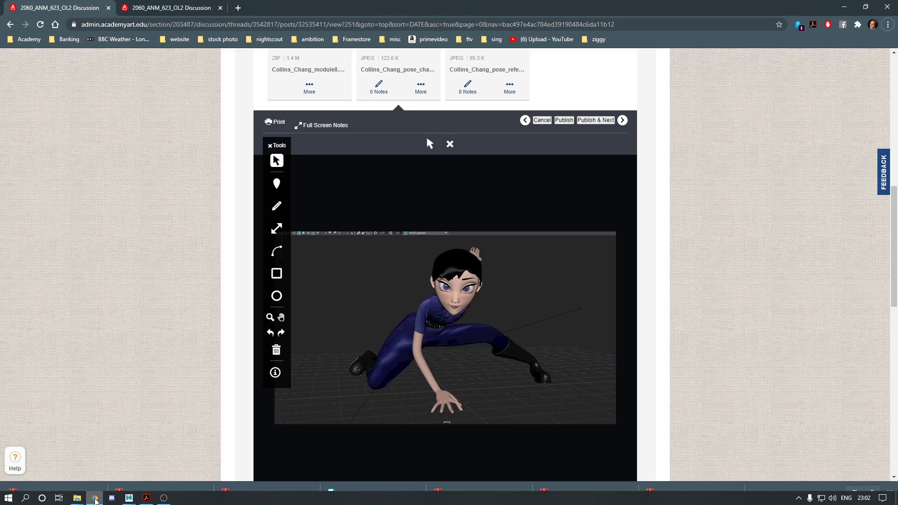
scroll(104, 388, "up", 5)
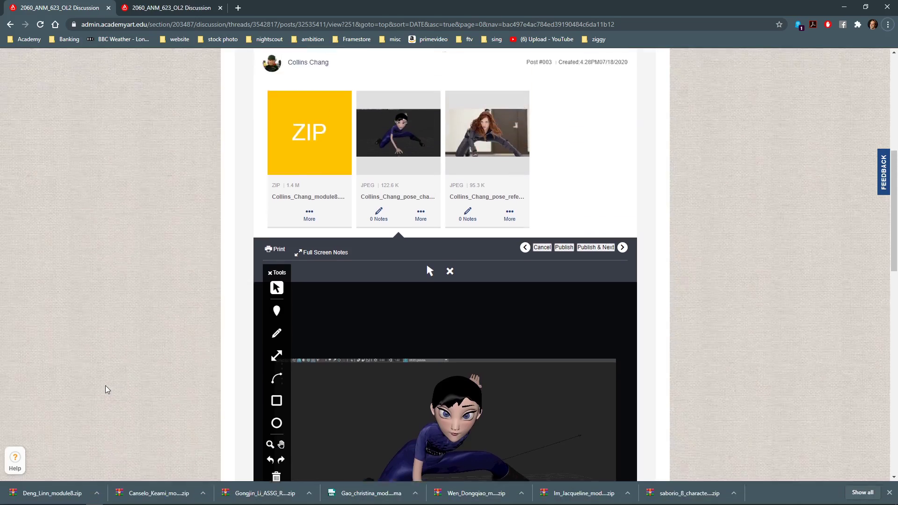
scroll(107, 389, "down", 5)
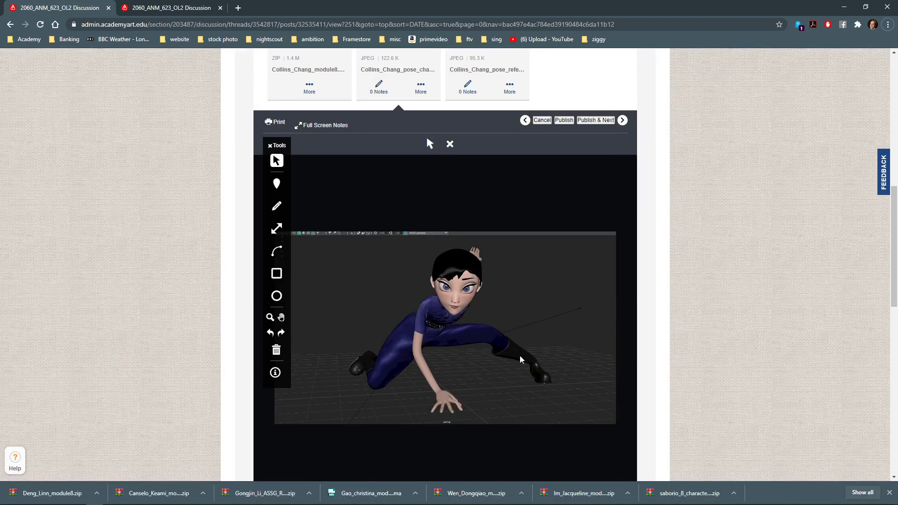
Step: Return to Maya, move the IKLeg_L control outward and up again to check the boot, and undo the move
key("alt+Tab")
left_click_drag(478, 376, 553, 342)
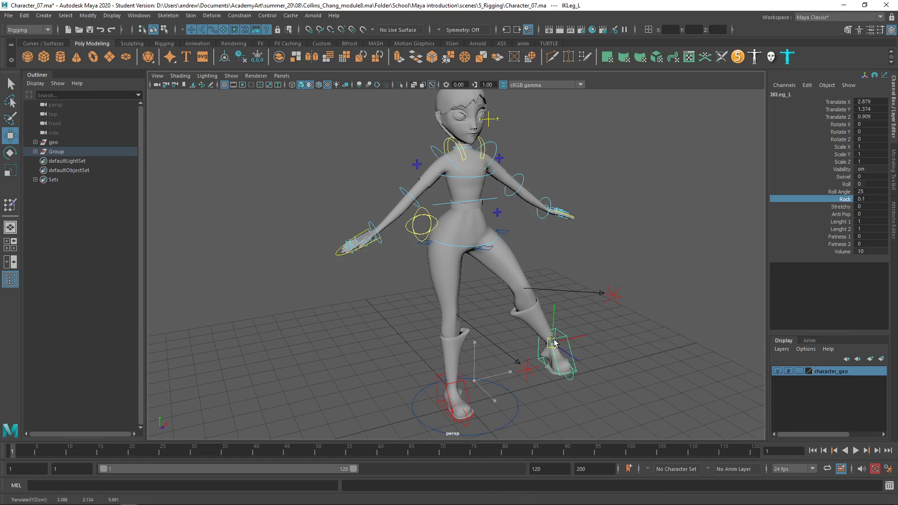
key("ctrl+z")
Step: Delete the construction history, including the skin clusters, of both the R_Boot and L_Boot meshes
left_click(525, 324)
left_click_drag(510, 324, 465, 297, "alt")
left_click(453, 287)
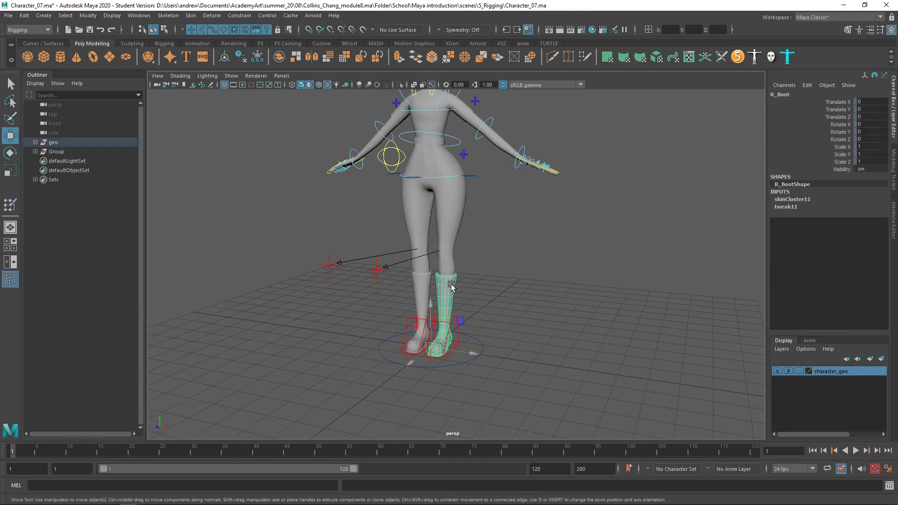
left_click(429, 287, "shift")
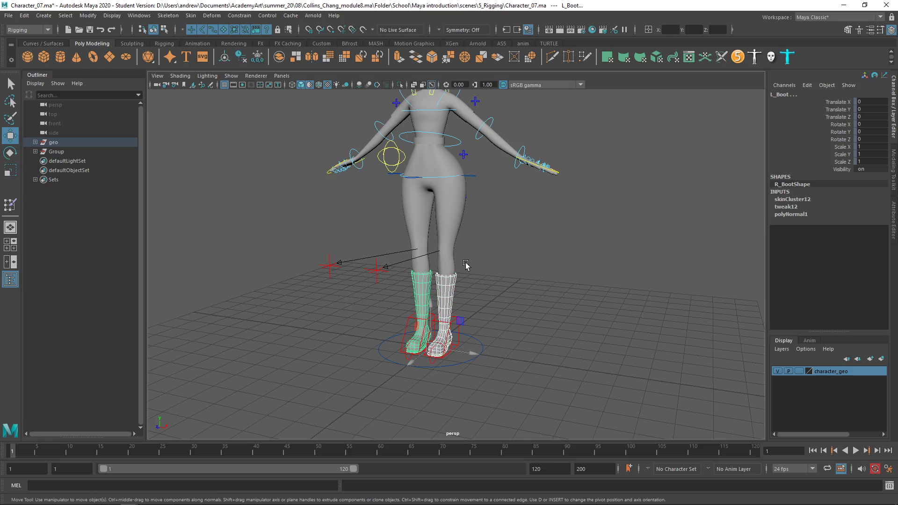
key("alt+shift+d")
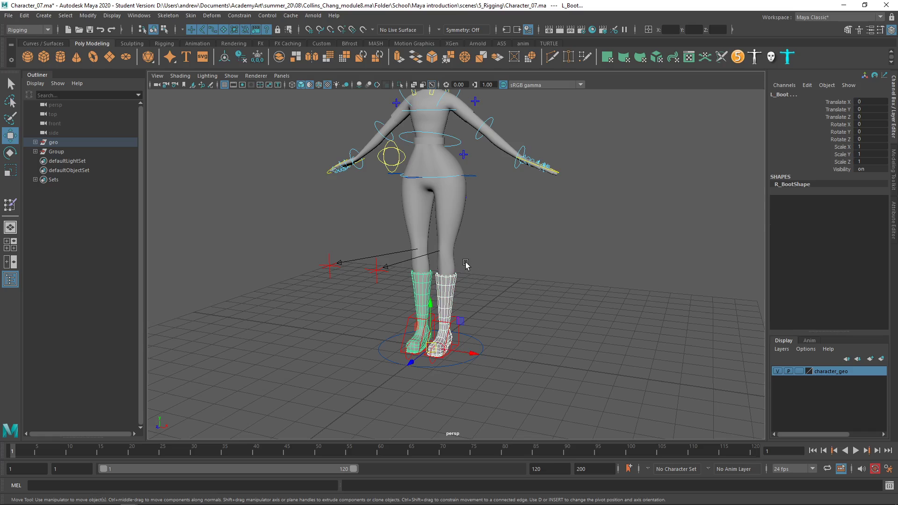
Step: Expose the left leg joints under Group's DeformationSystem in a widened Outliner, collapsing FitSkeleton and MotionSystem
left_click(452, 290)
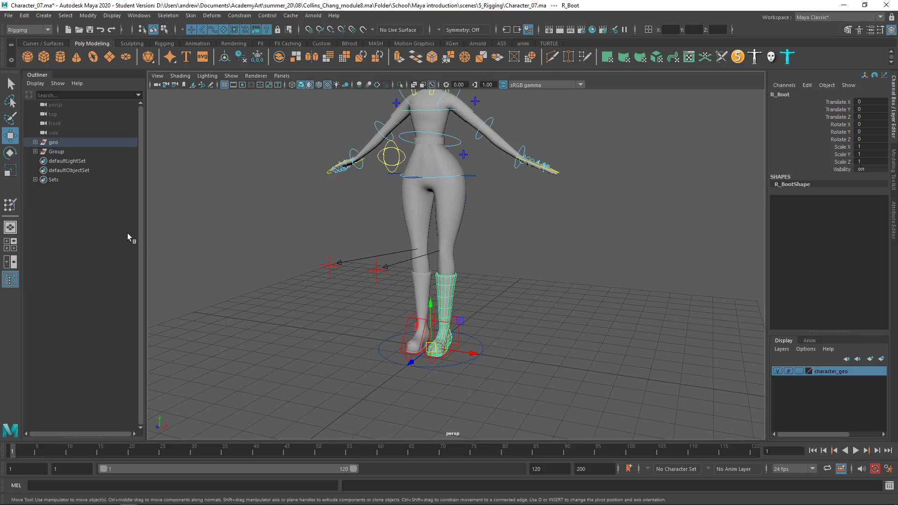
left_click(36, 152, "shift")
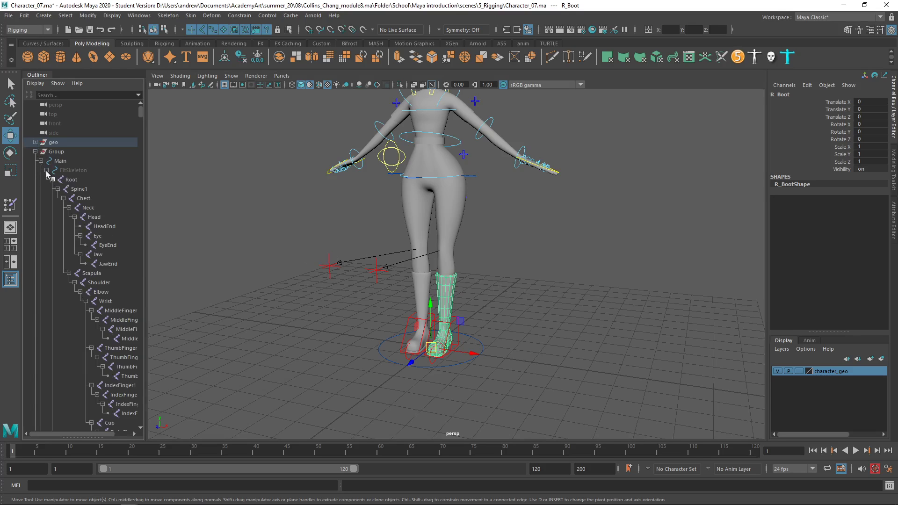
left_click(46, 170)
left_click(47, 180)
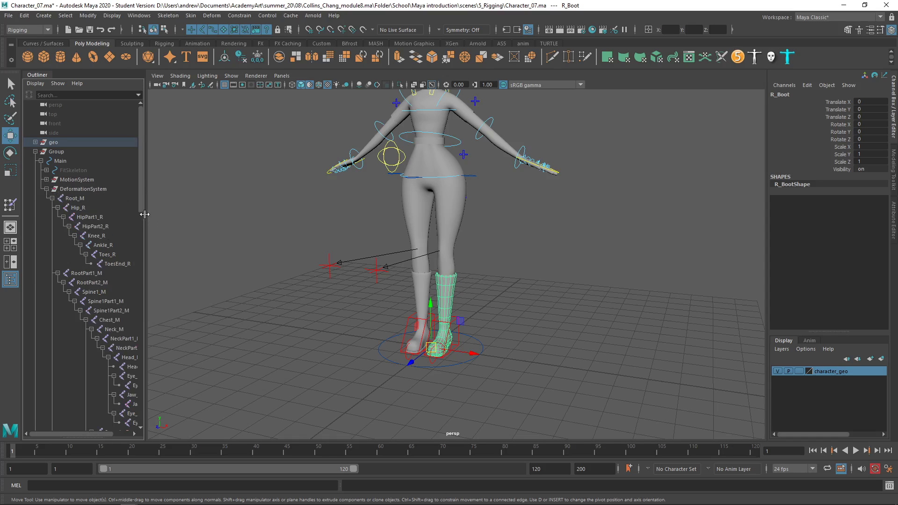
left_click_drag(148, 215, 205, 216)
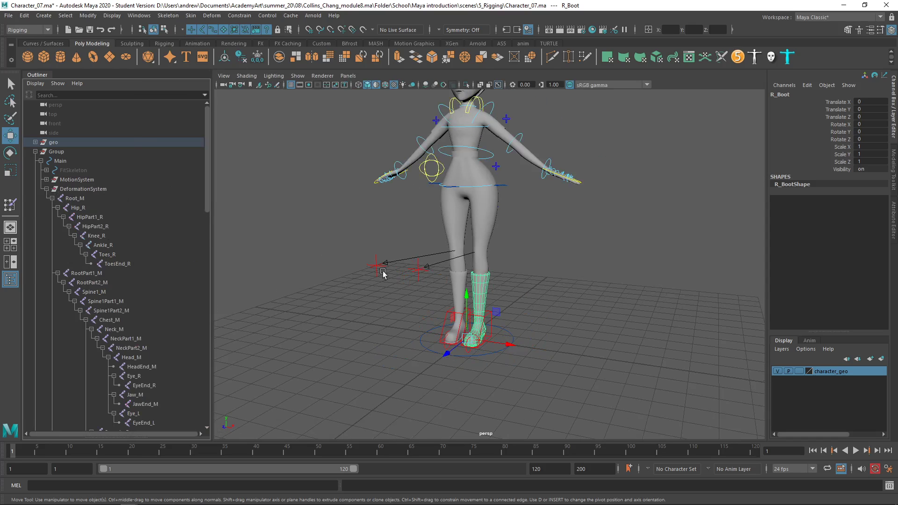
scroll(158, 274, "down", 15)
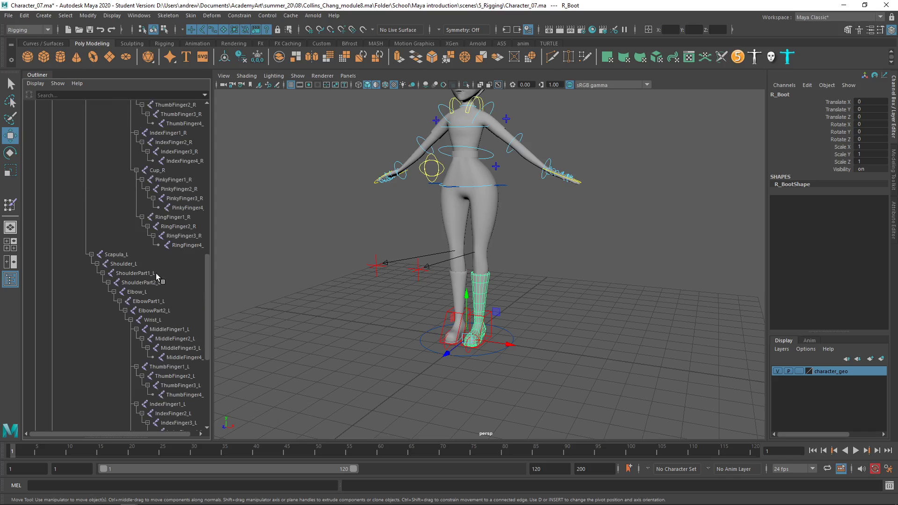
scroll(182, 281, "down", 7)
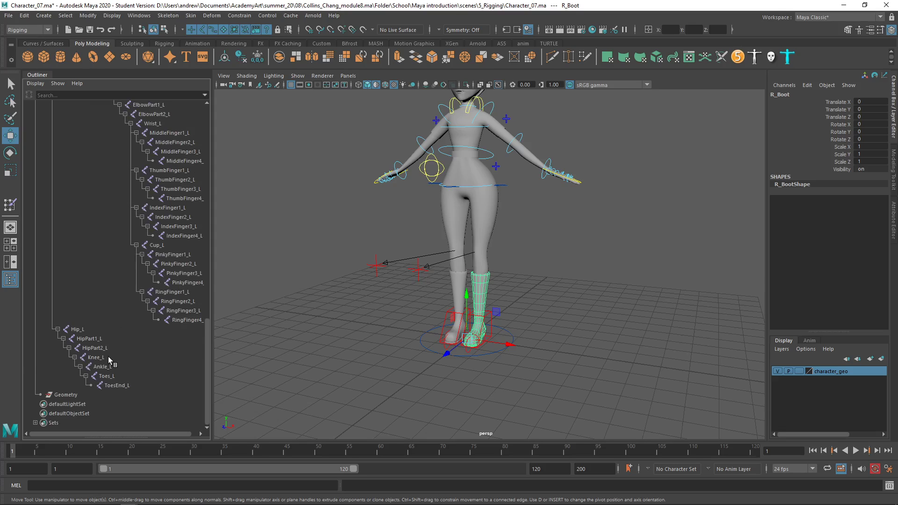
Step: Bind the R_Boot mesh to the Knee_L, Ankle_L, Toes_L and ToesEnd_L joints, with Bind to set to Selected joints
left_click(95, 357)
left_click(118, 366, "shift")
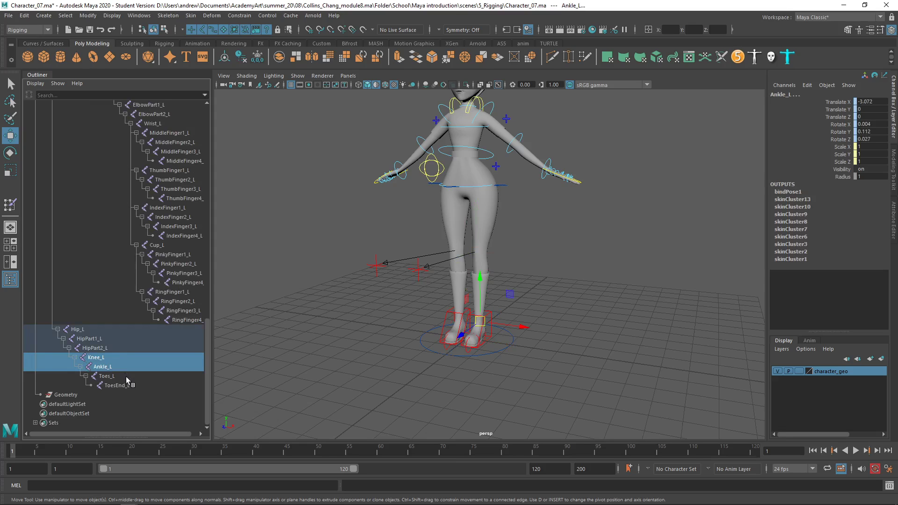
left_click(125, 377, "shift")
left_click(132, 386, "shift")
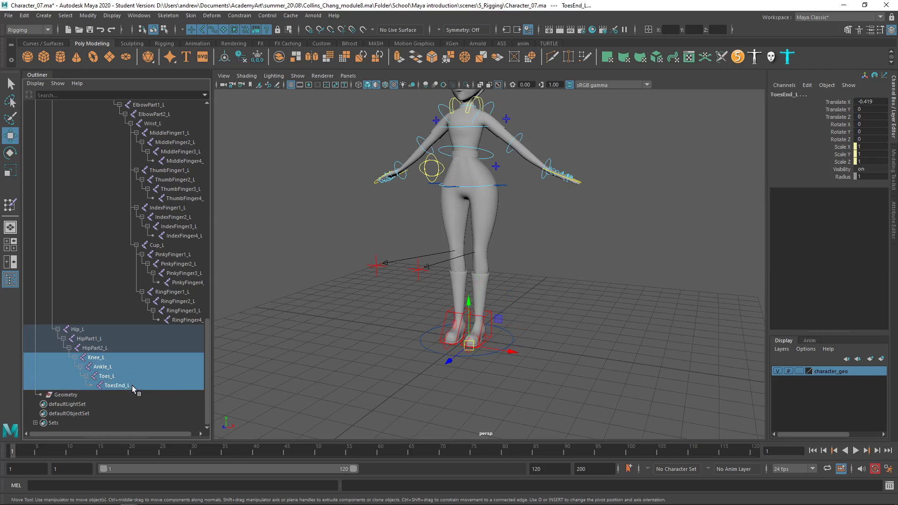
left_click(484, 300, "shift")
left_click(191, 16)
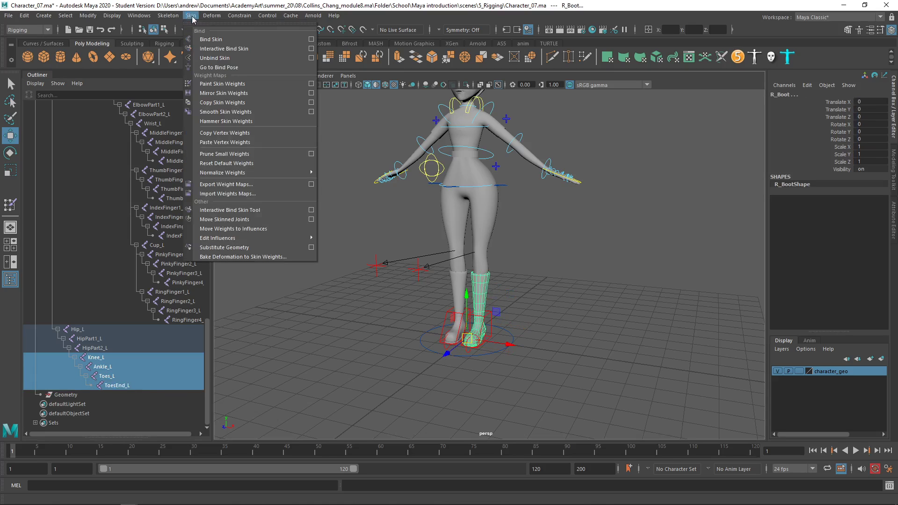
left_click(311, 40)
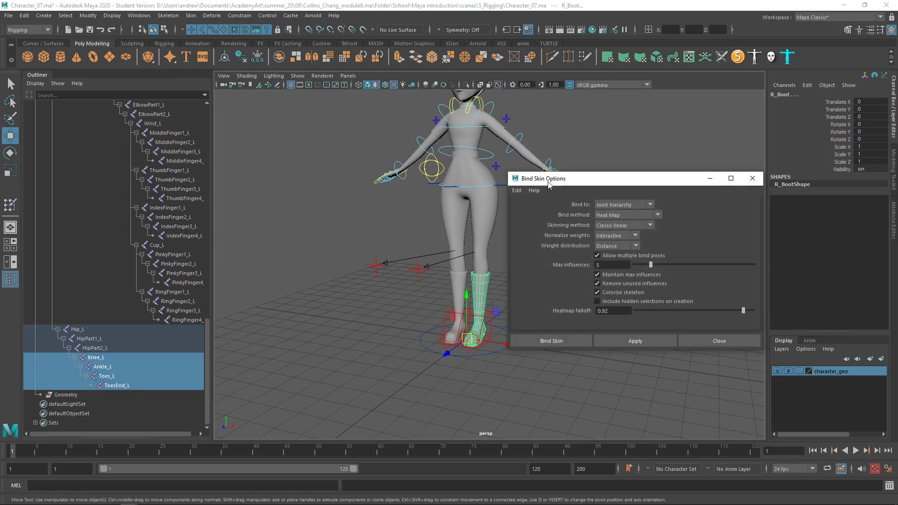
left_click(632, 205)
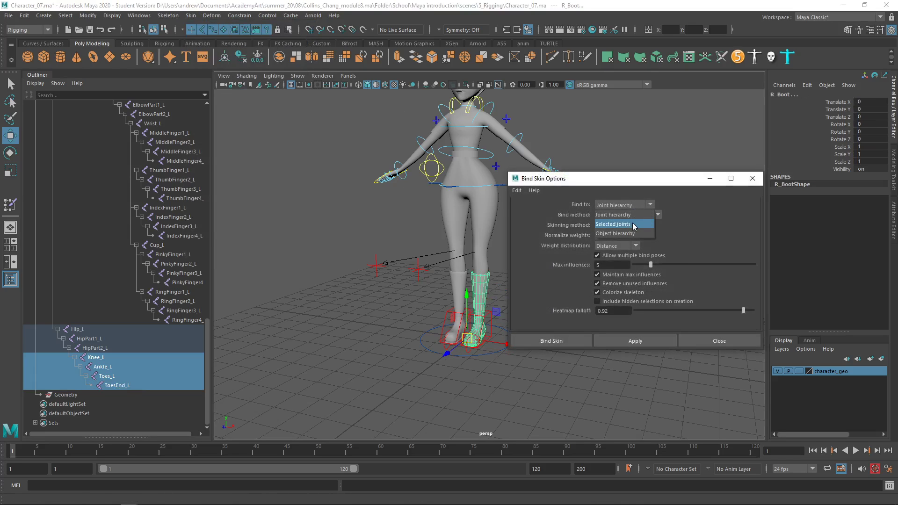
left_click(635, 224)
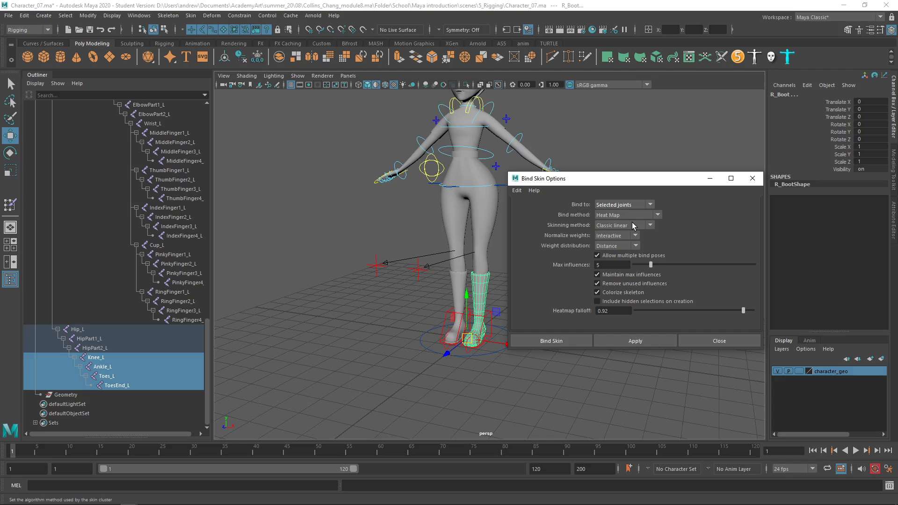
left_click(560, 342)
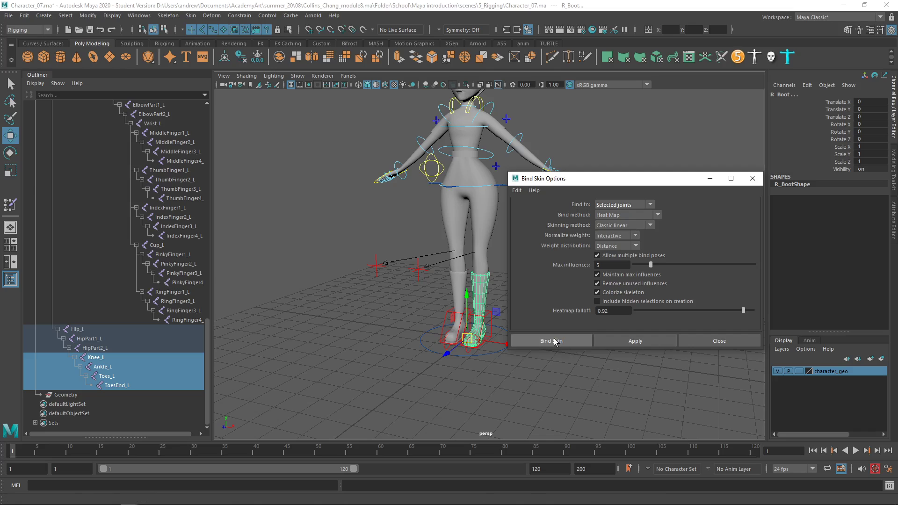
left_click(492, 318)
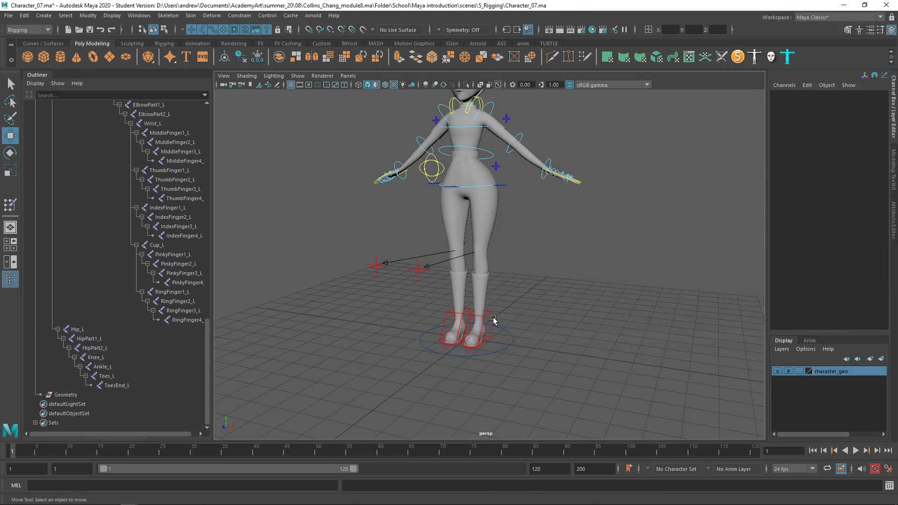
Step: Move the IKLeg_L control up and outward to test the rebound boot, and undo the move
left_click(489, 318)
left_click_drag(487, 322, 517, 286)
key("ctrl+z")
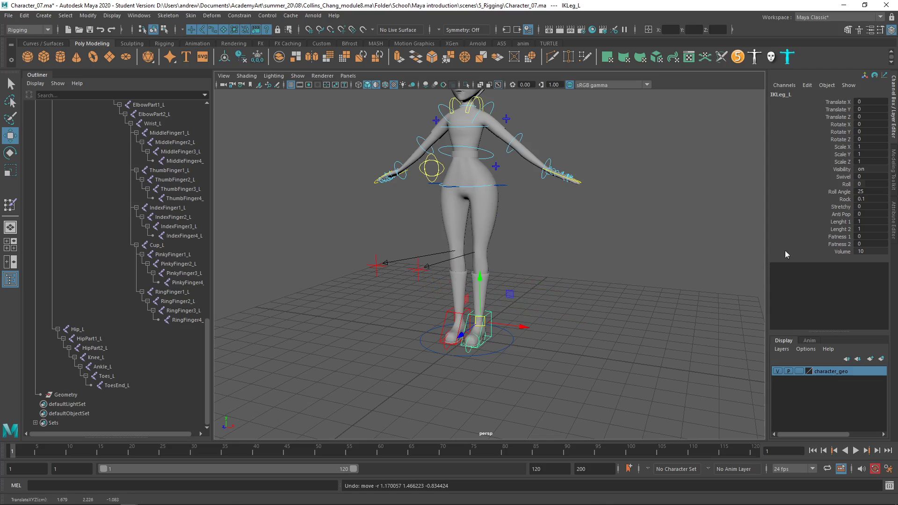
Step: Try a negative Roll on the IKLeg_L control to test the boot's foot bend, and undo the change
left_click(843, 184)
middle_click_drag(665, 226, 574, 235)
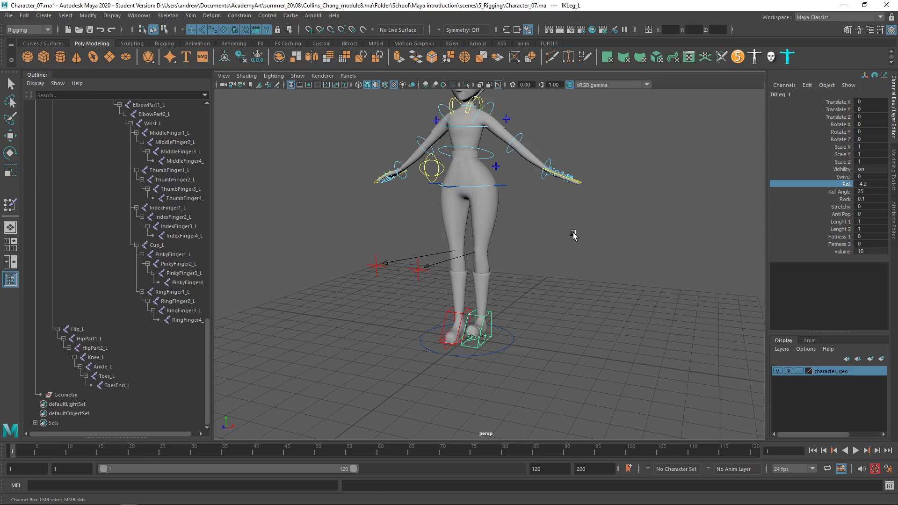
key("ctrl+z")
key("ctrl+z")
key("ctrl+z")
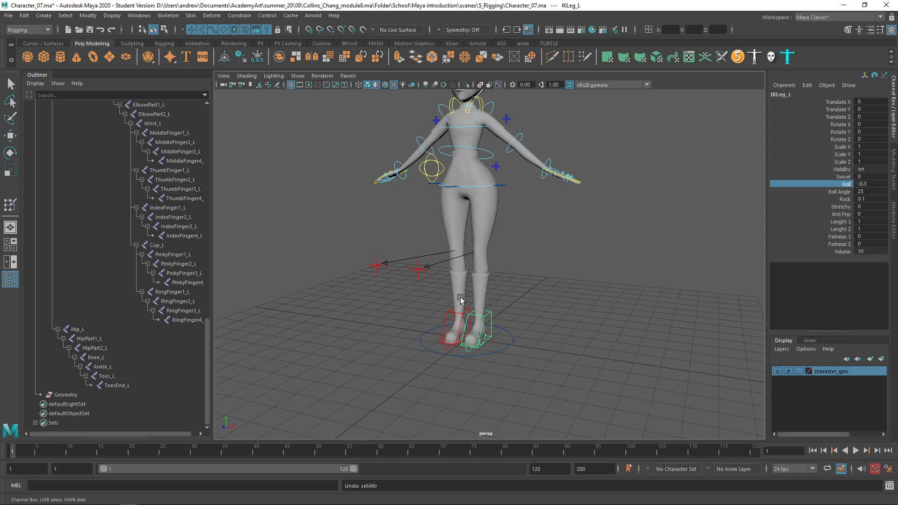
Step: Bind the L_Boot mesh to the Knee_R, Ankle_R, Toes_R and ToesEnd_R joints
left_click(461, 300)
key("w")
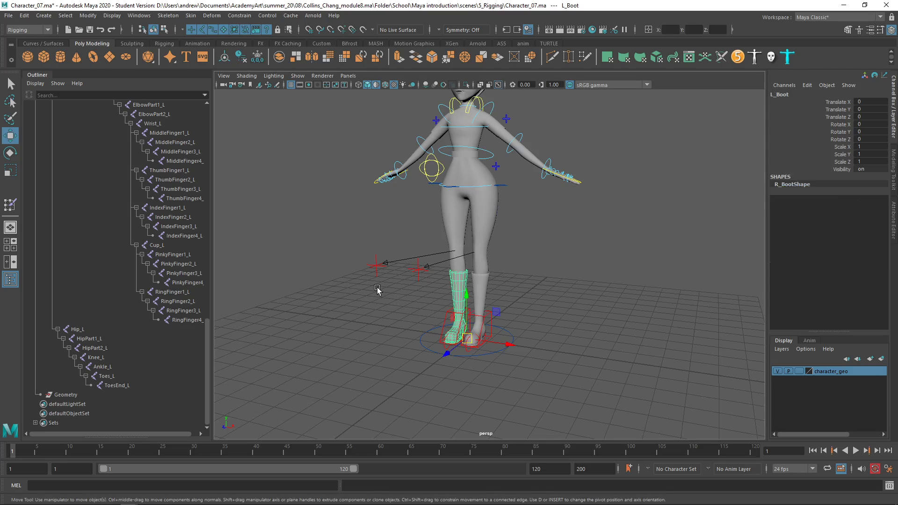
scroll(136, 232, "up", 15)
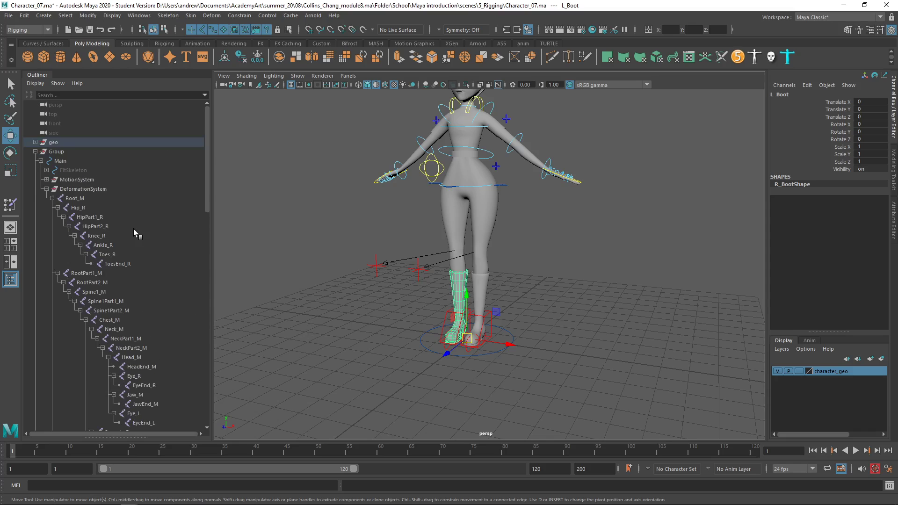
left_click_drag(118, 237, 195, 279)
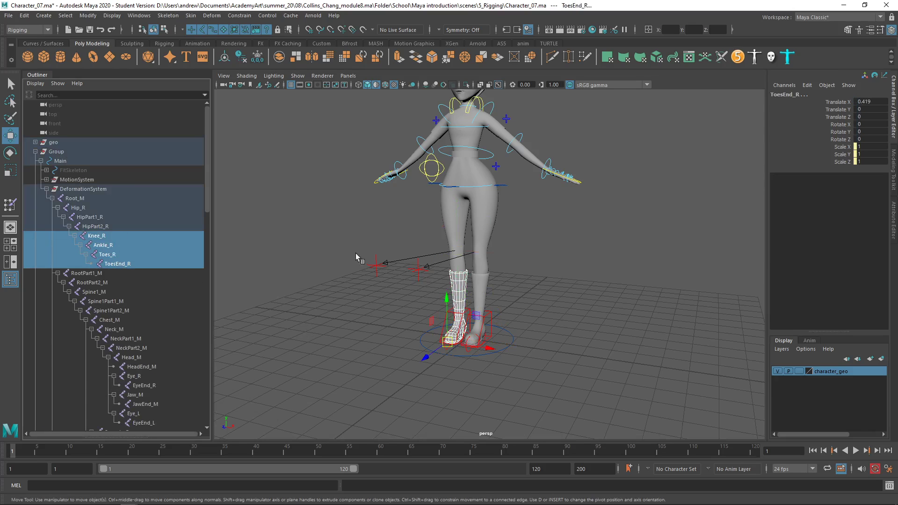
left_click(191, 15)
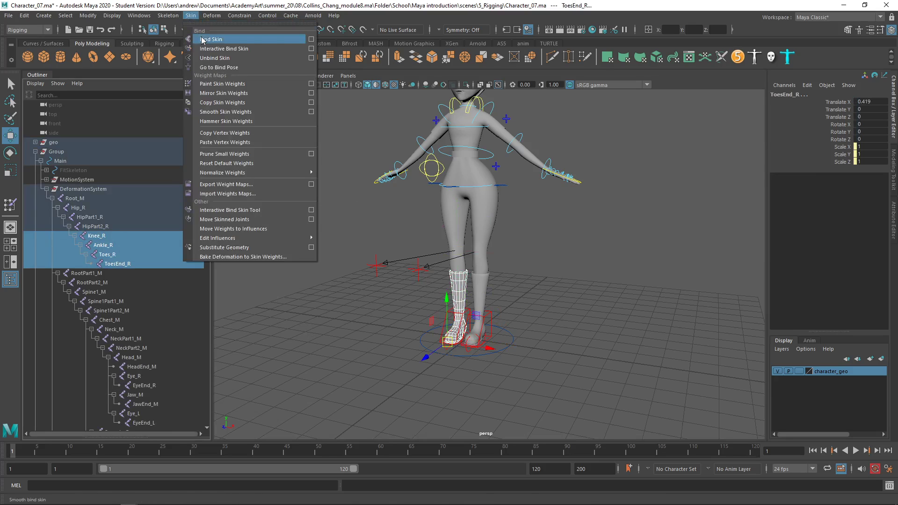
left_click(202, 40)
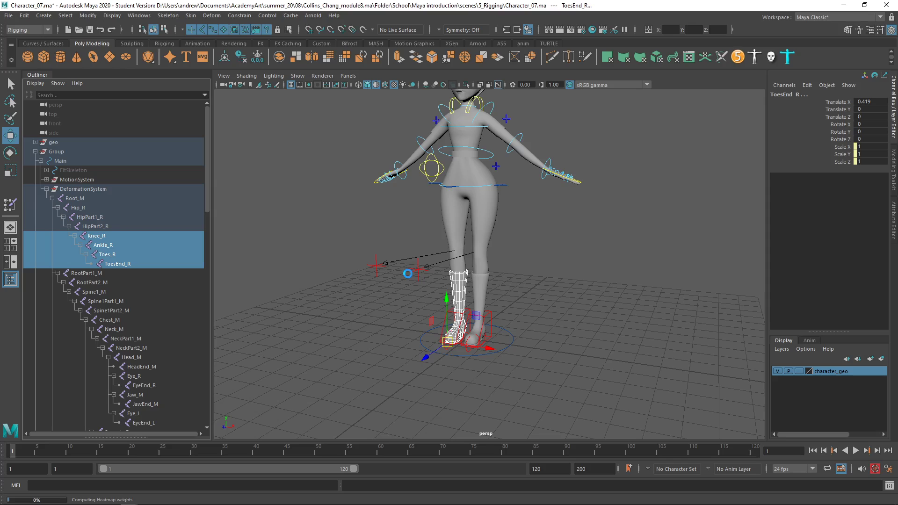
Step: Raise the IKLeg_R control to test the newly bound boot, and undo the move
left_click(462, 319)
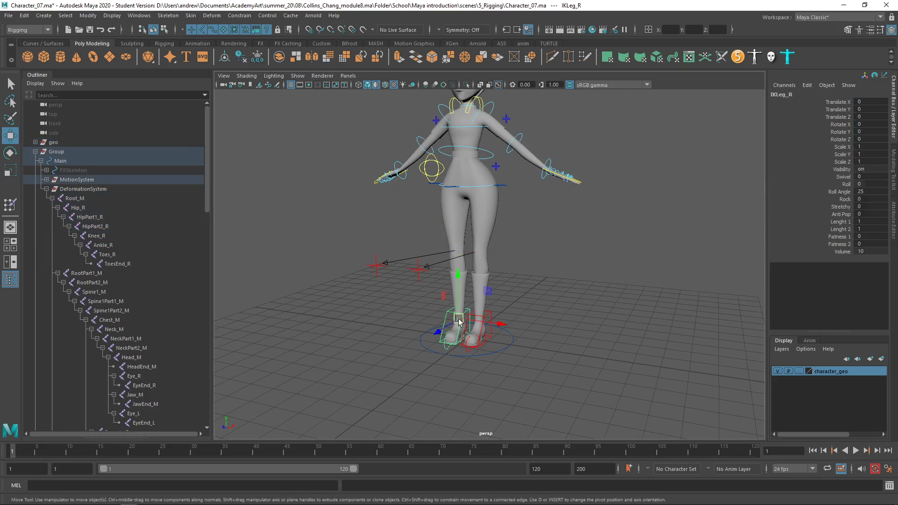
left_click_drag(458, 320, 458, 298)
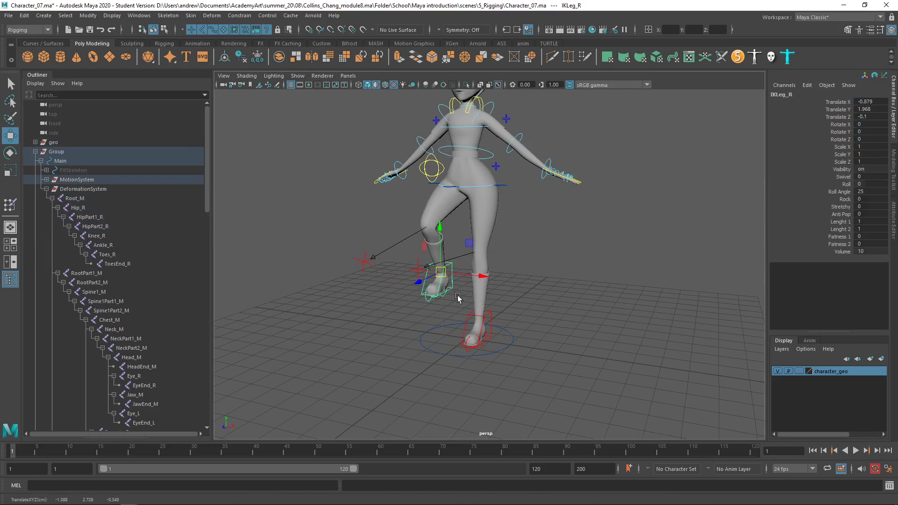
key("ctrl+z")
Step: Pose the controls around the hips to test the body's deformation, undo each change and clear the selection
right_click_drag(421, 248, 487, 372, "alt")
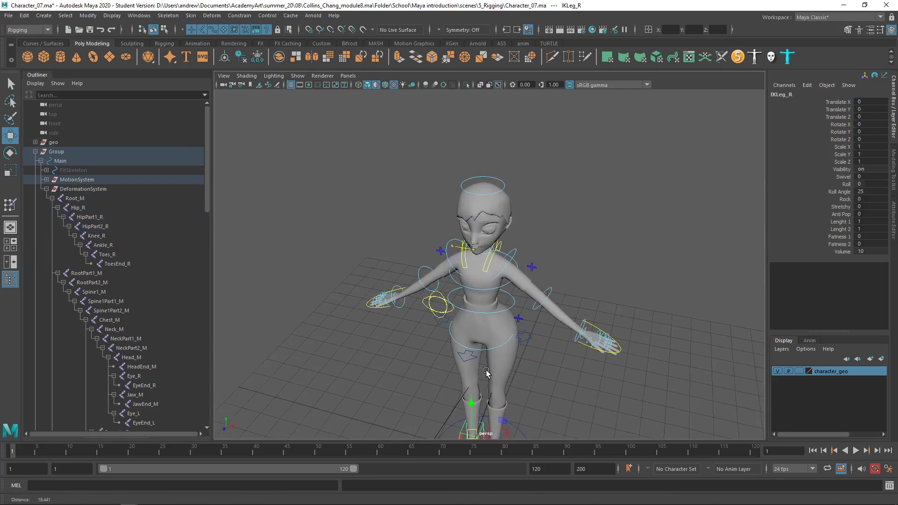
left_click(520, 334)
left_click_drag(489, 328, 496, 372)
key("ctrl+z")
left_click(538, 378)
left_click(497, 347)
key("e")
key("ctrl+z")
left_click(542, 389)
Step: Rotate the FKSpine1_M and FKChest_M controls in turn to test the torso, undoing each rotation
left_click_drag(541, 389, 521, 362, "alt")
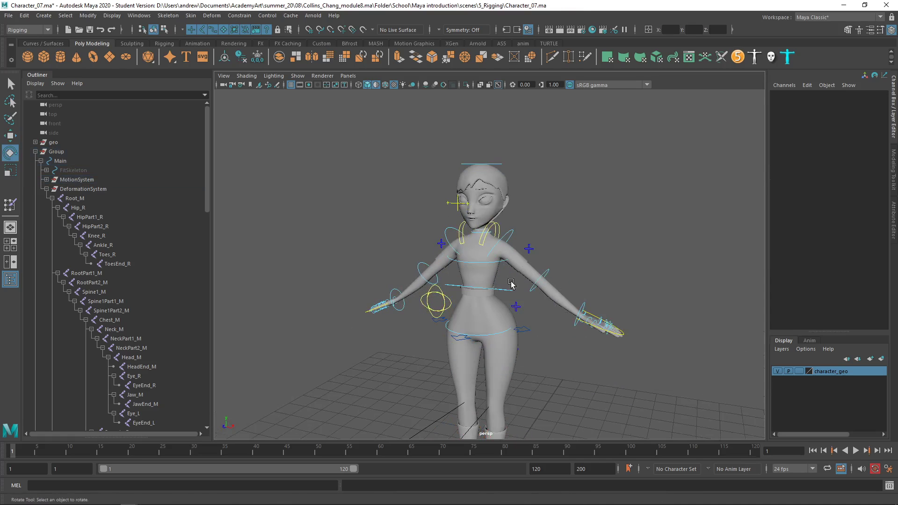
left_click(511, 284)
left_click_drag(502, 290, 488, 296)
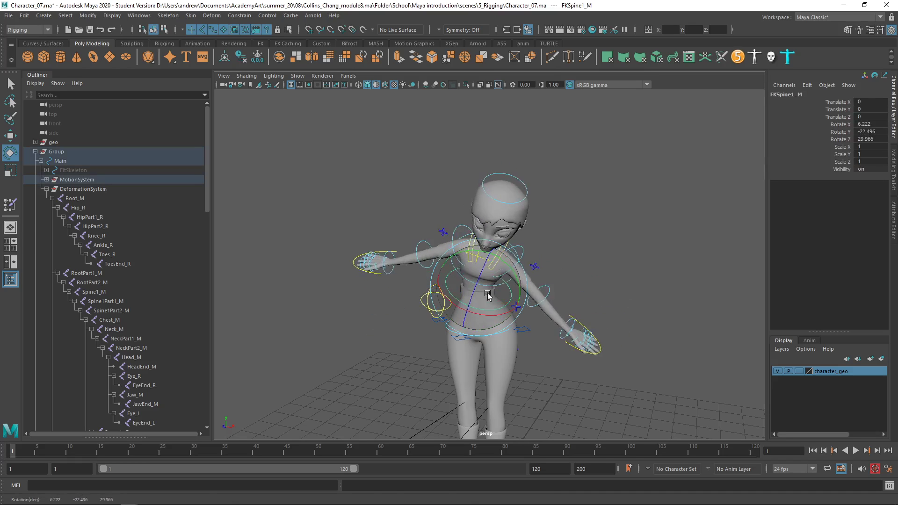
key("ctrl+z")
left_click(530, 238)
left_click(495, 262)
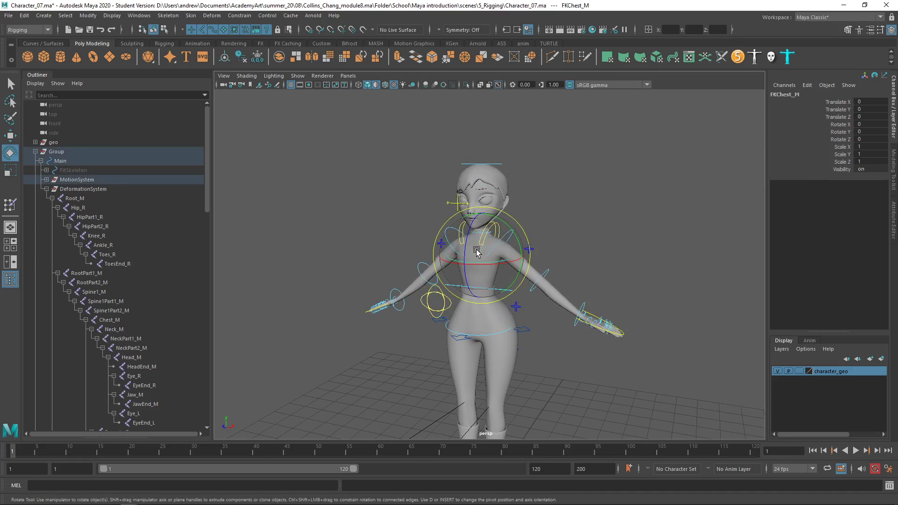
left_click_drag(478, 249, 496, 275)
key("ctrl+z")
left_click(545, 238)
Step: Rotate the FKShoulder_L and FKElbow_L controls in turn to test the left arm, undoing each rotation
left_click(510, 234)
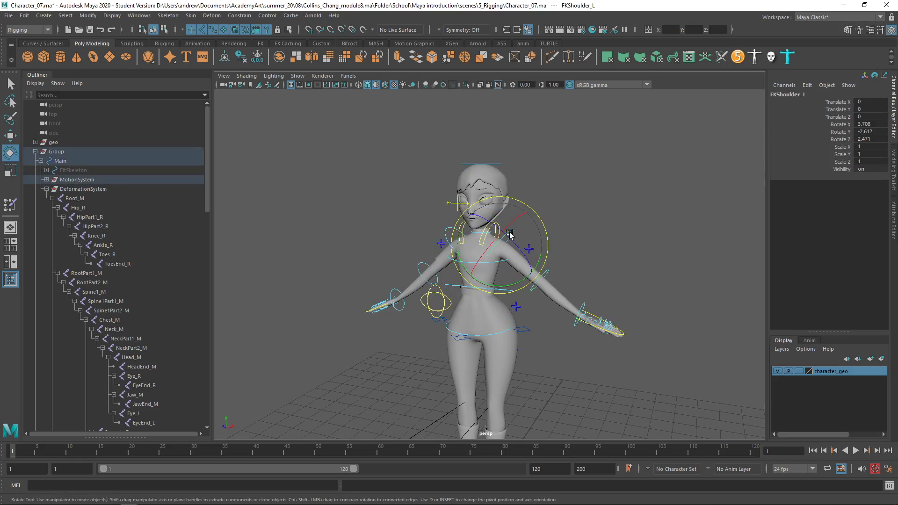
left_click_drag(547, 240, 564, 210)
key("ctrl+z")
left_click(579, 214)
left_click(545, 274)
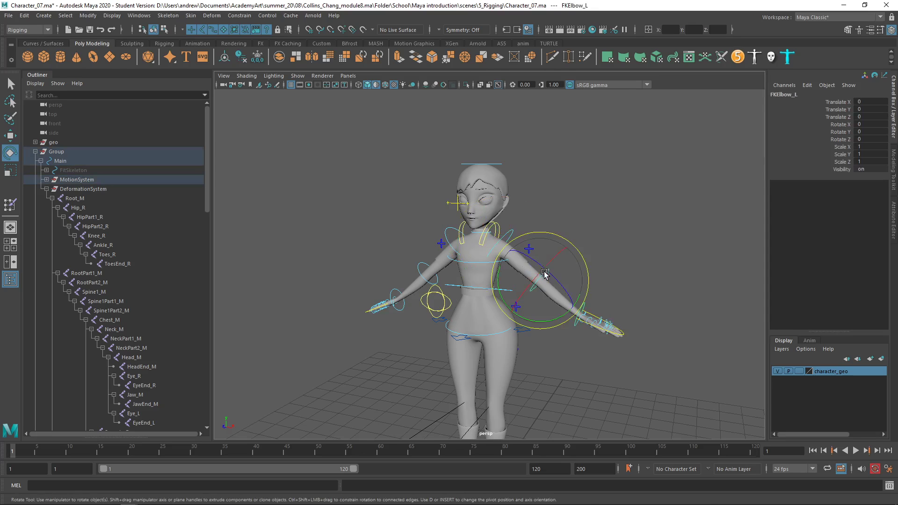
left_click_drag(545, 304, 564, 336)
key("ctrl+z")
mouse_move(545, 277)
left_mouse_down()
mouse_move(538, 262)
mouse_move(543, 271)
left_mouse_up()
key("ctrl+z")
Step: Rotate the FKWrist_L control to test the left wrist's deformation, and undo the rotation
mouse_move(604, 344)
left_mouse_down("alt")
mouse_move(494, 341)
mouse_move(593, 343)
left_mouse_up("alt")
scroll(594, 343, "up", 5)
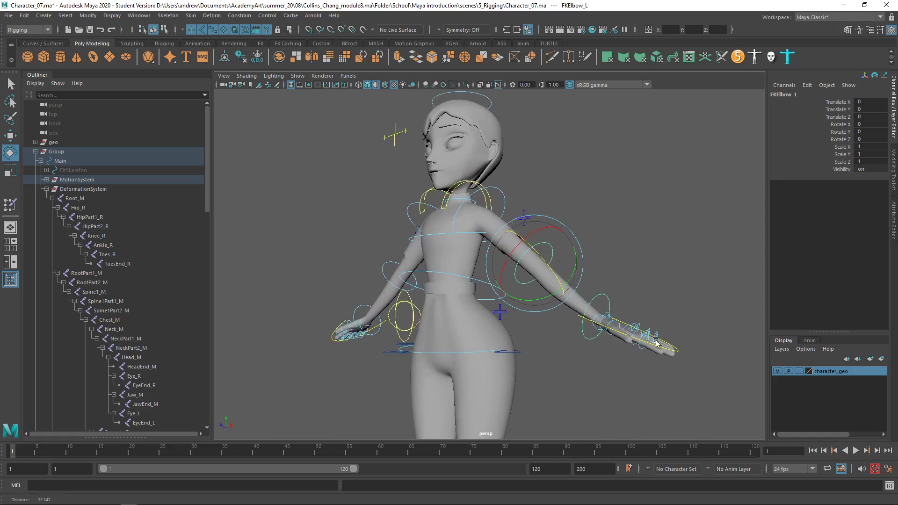
left_click(593, 342)
left_click_drag(615, 315, 606, 340)
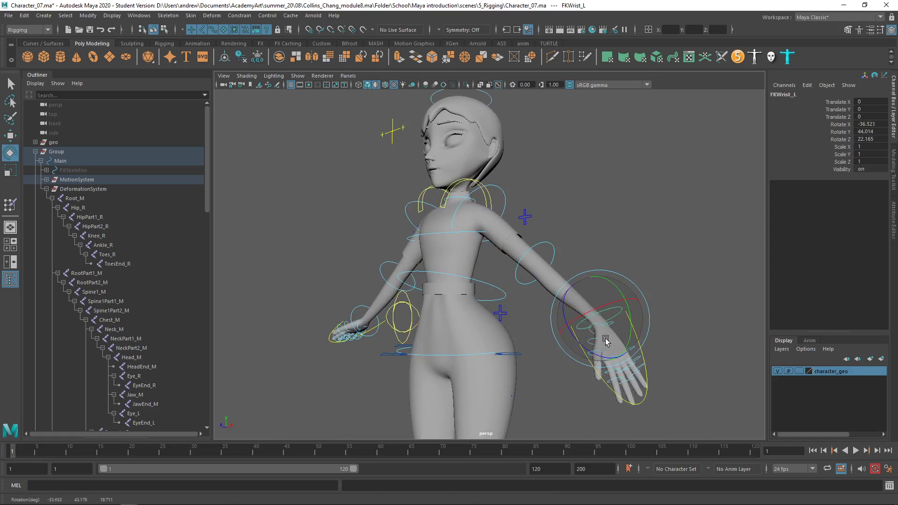
key("ctrl+z")
Step: Vary the Index, Middle, Ring, Pinky and Thumb Curl of Fingers_L together in both directions to test the fingers, and undo the changes
left_click(686, 356)
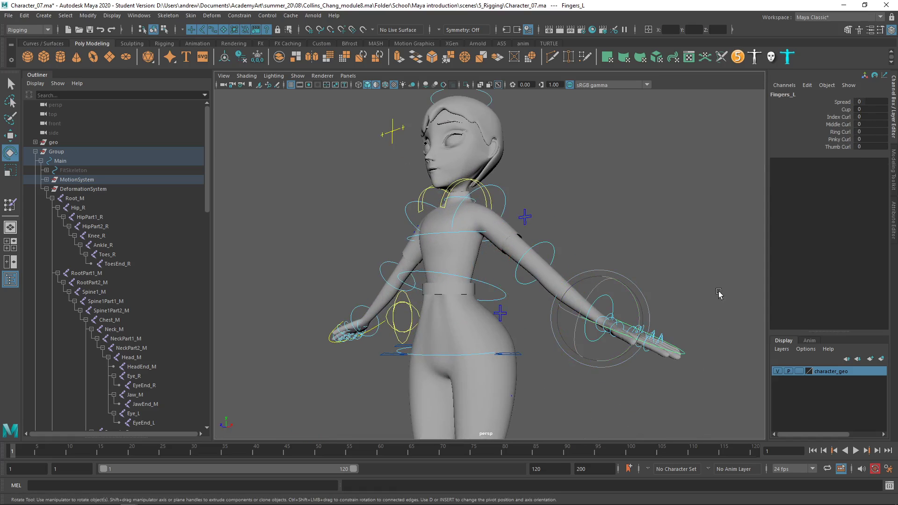
left_click_drag(715, 278, 680, 345, "alt")
middle_click_drag(680, 345, 596, 243, "alt")
right_click_drag(596, 243, 728, 356, "alt")
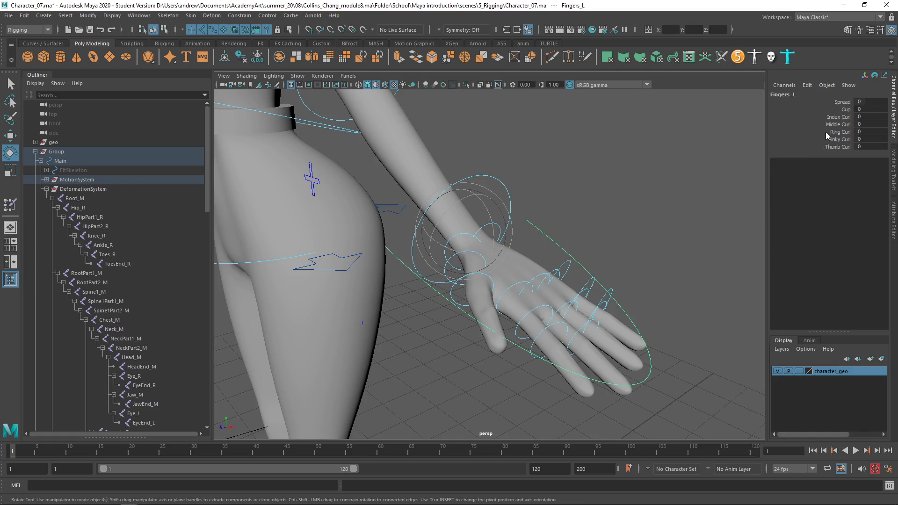
left_click_drag(825, 117, 826, 149)
middle_click_drag(666, 241, 617, 249)
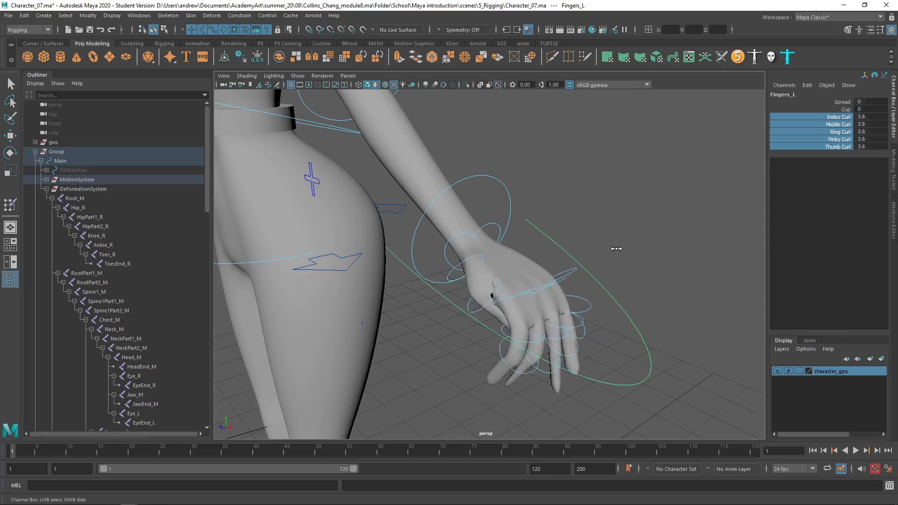
key("ctrl+z")
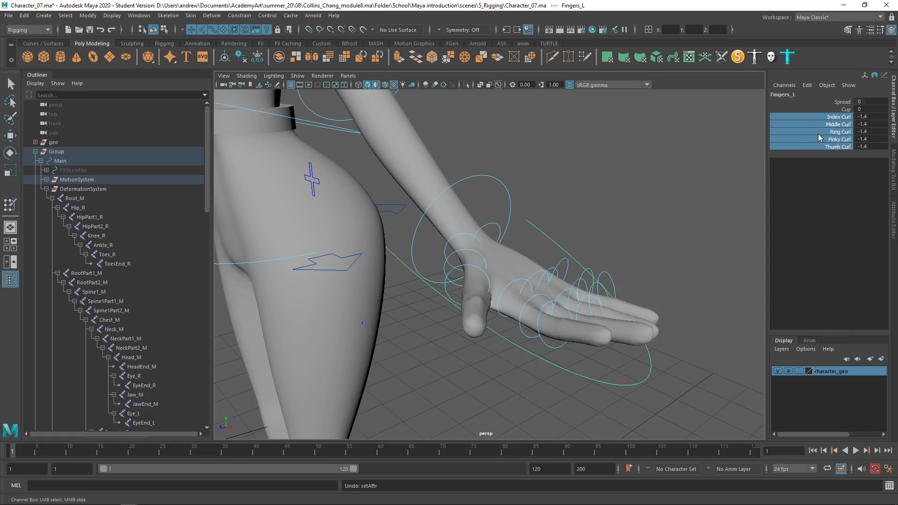
middle_click_drag(807, 134, 781, 143)
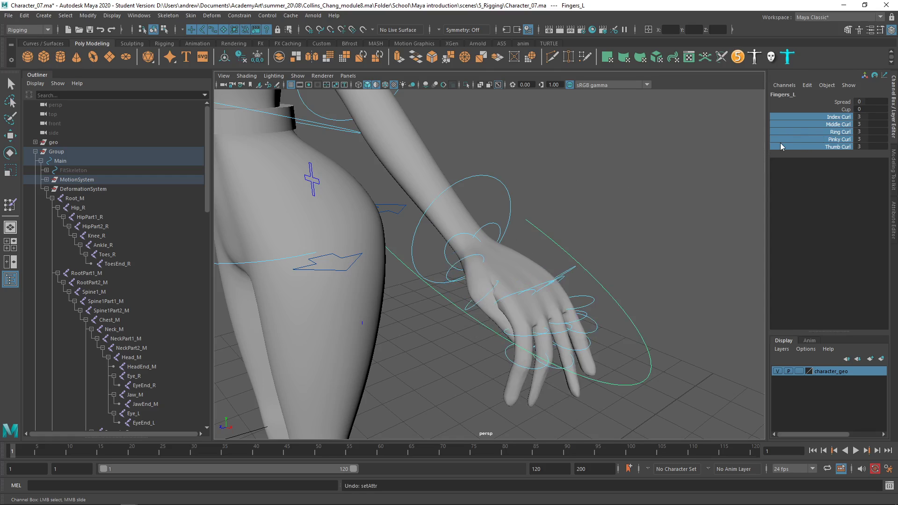
key("ctrl+z")
key("ctrl+z")
key("ctrl+z")
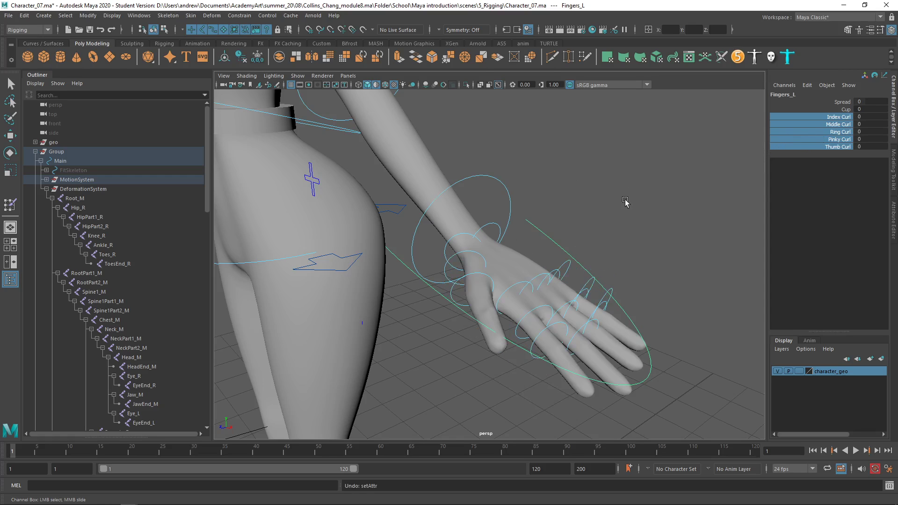
Step: Turn on the display of joints in the viewport with the left hand in view
left_click_drag(626, 201, 533, 254, "alt")
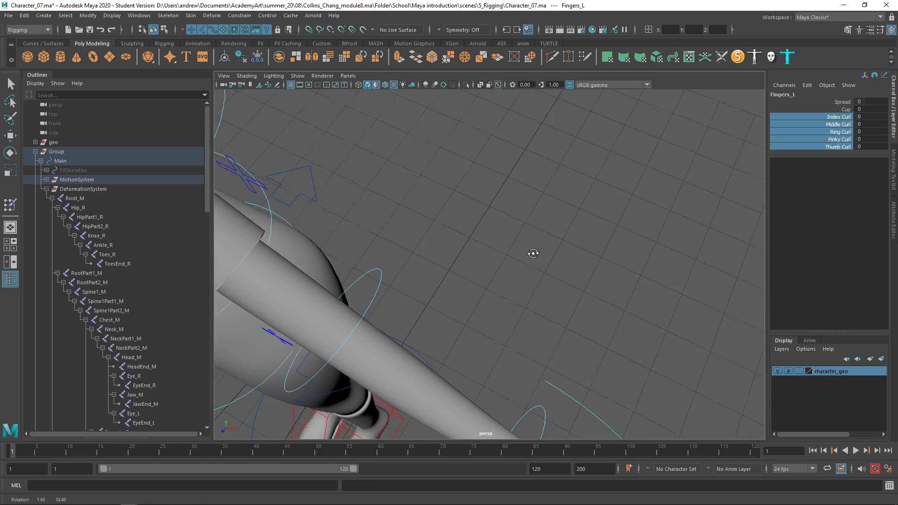
middle_click_drag(533, 255, 495, 141, "alt")
right_click_drag(467, 264, 519, 273, "alt")
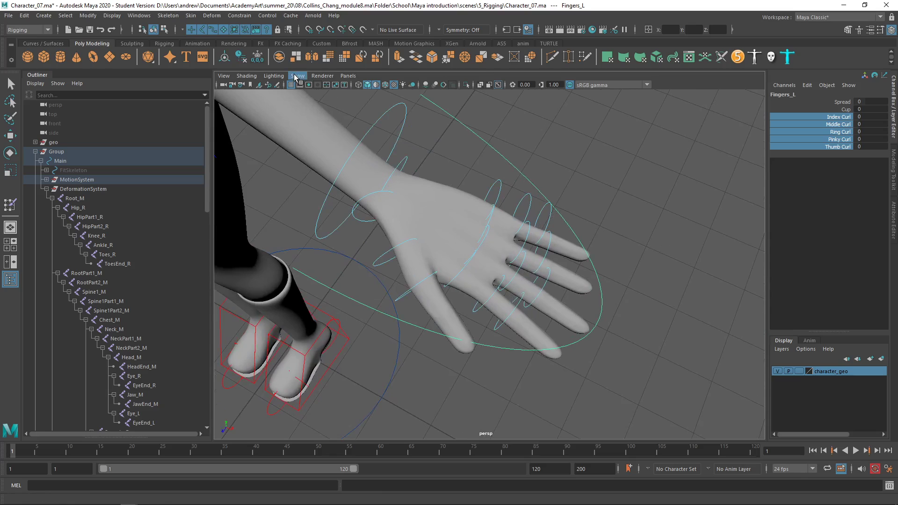
left_click(247, 75)
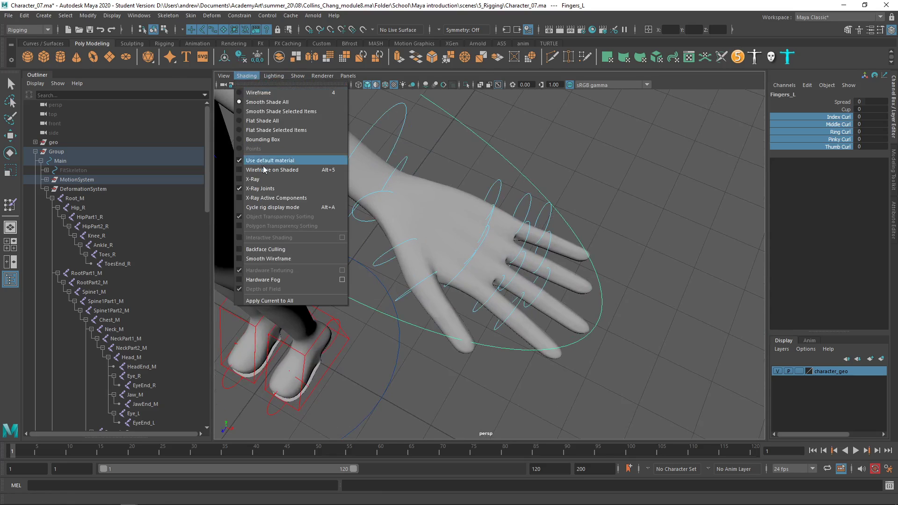
mouse_move(303, 78)
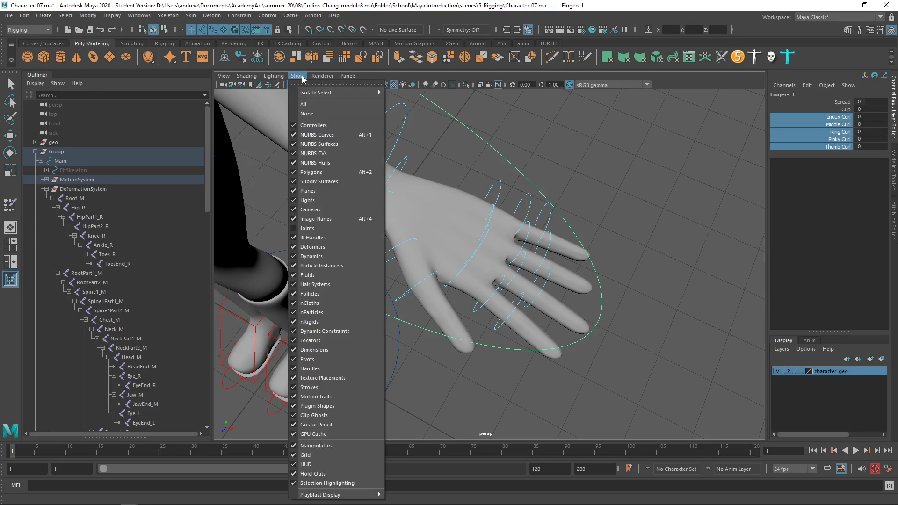
left_click(307, 229)
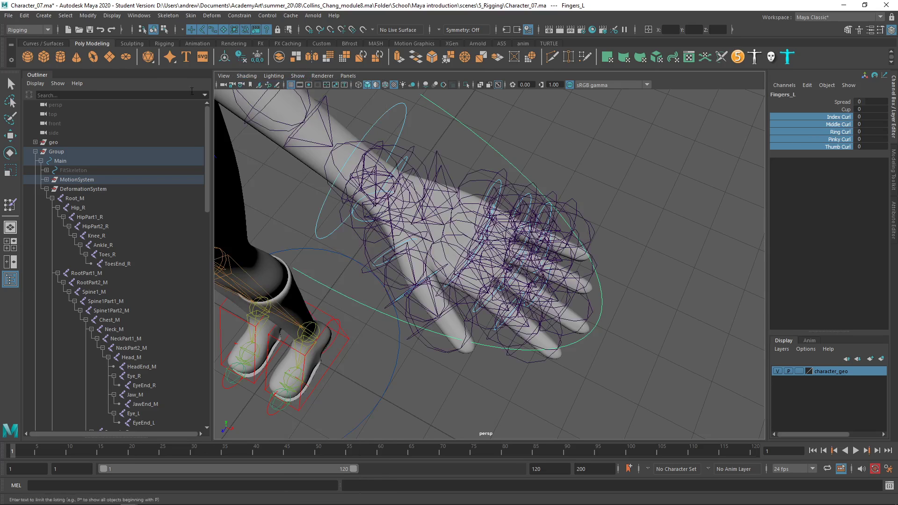
Step: Set the joint display size to 0.05 and view the left hand's joints from above
left_click(107, 17)
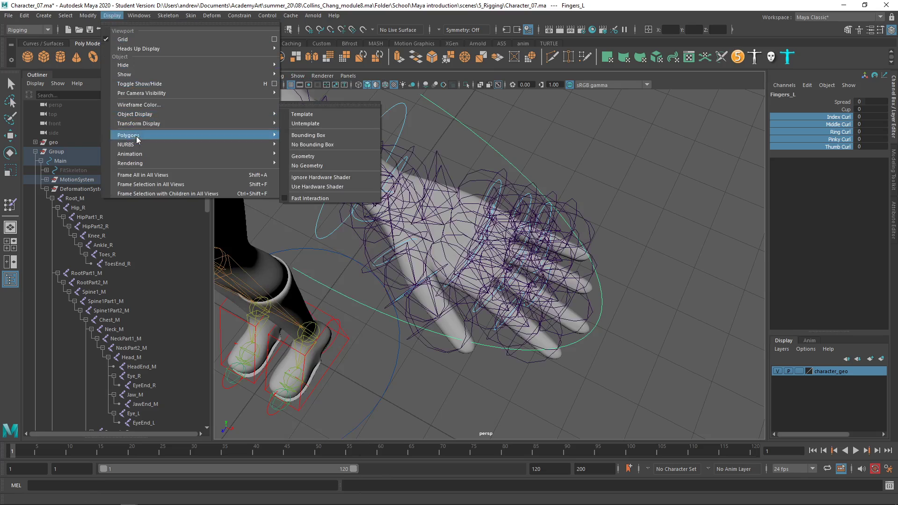
mouse_move(139, 126)
mouse_move(164, 154)
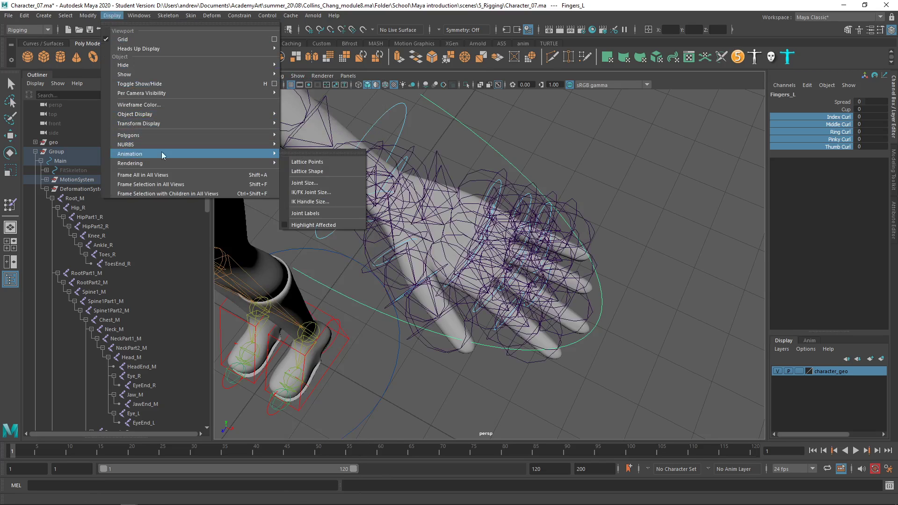
left_click(320, 171)
left_click_drag(345, 201, 281, 200)
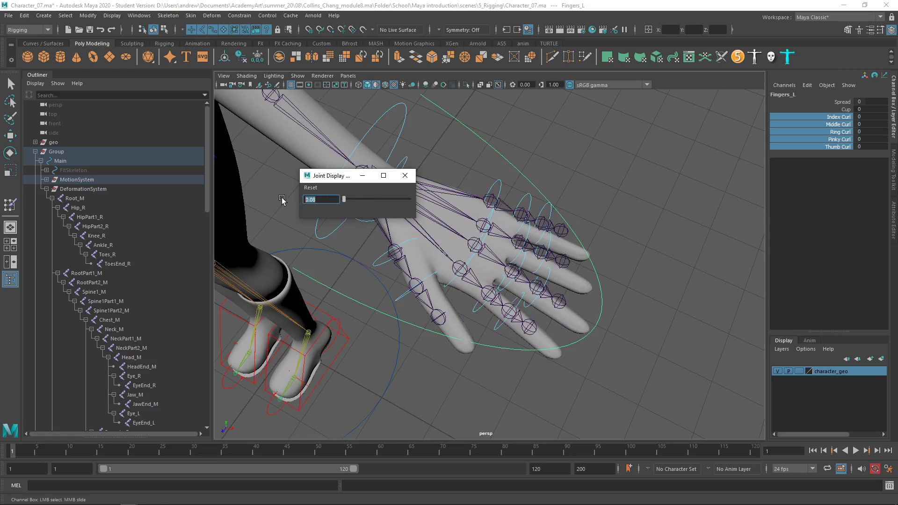
type(".05")
key("Return")
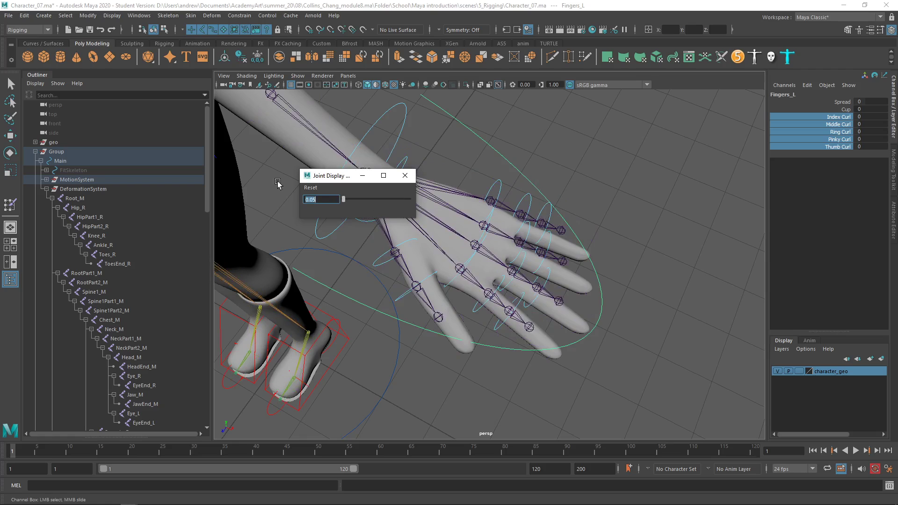
left_click(405, 176)
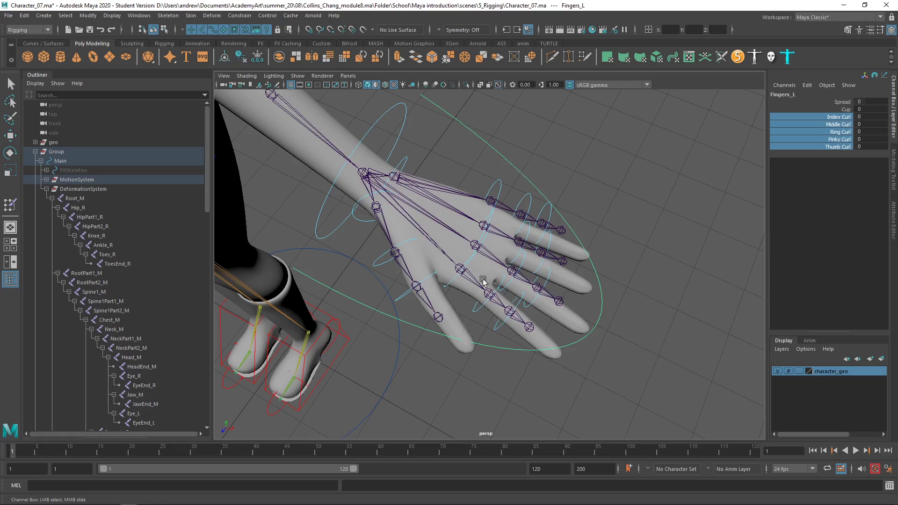
left_click_drag(536, 246, 609, 253, "alt")
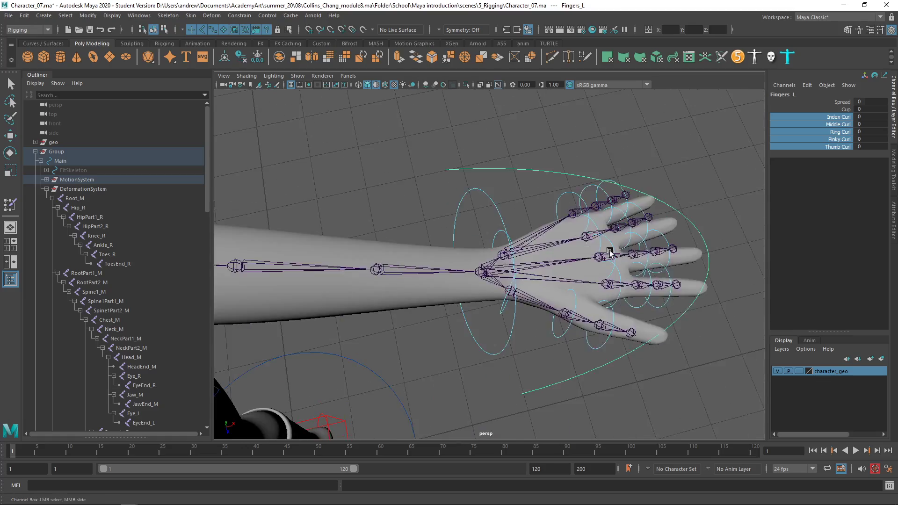
Step: Examine the left hand's joints, and view the whole character from the front with its joints displayed
right_click_drag(609, 252, 388, 281, "alt")
middle_click_drag(388, 281, 621, 260, "alt")
middle_click_drag(429, 360, 448, 289, "alt")
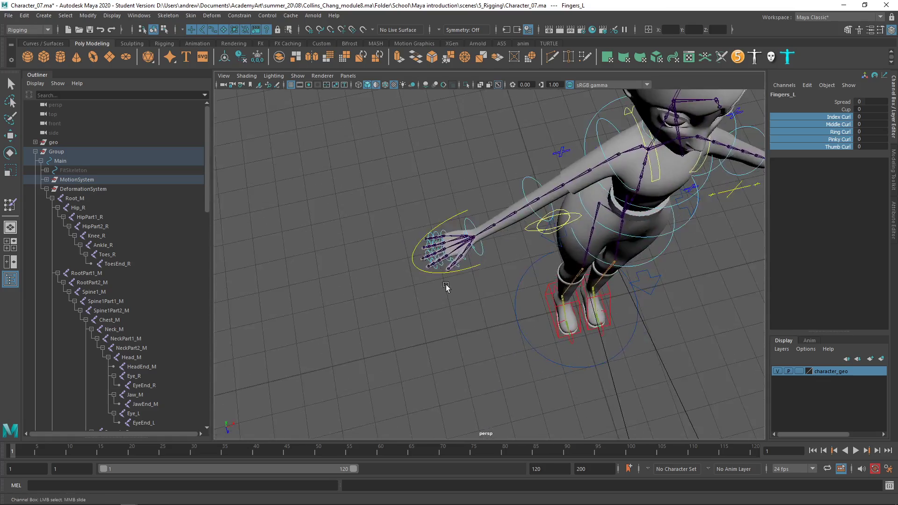
right_click_drag(447, 289, 401, 284, "alt")
left_click_drag(401, 284, 599, 305, "alt")
middle_click_drag(600, 304, 518, 311, "alt")
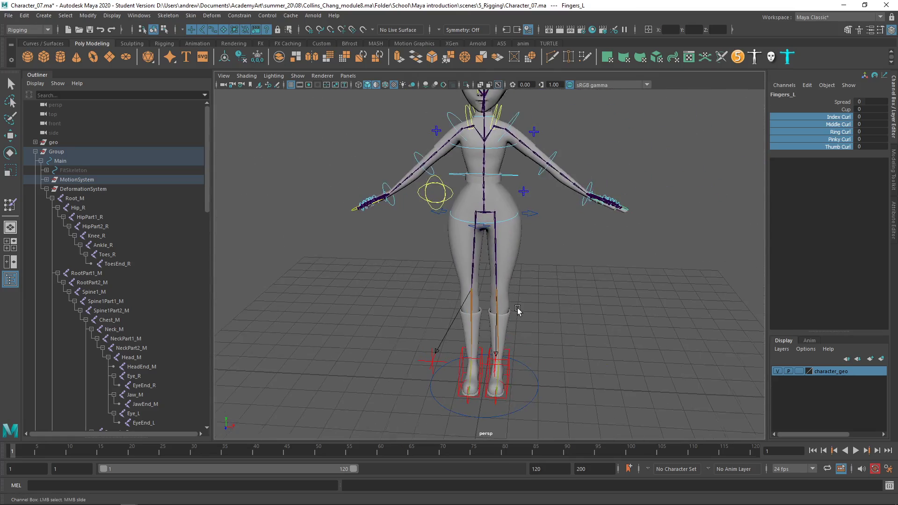
Step: Switch to the browser to examine the submitted image of the posed character, and return to Maya
key("alt+Tab")
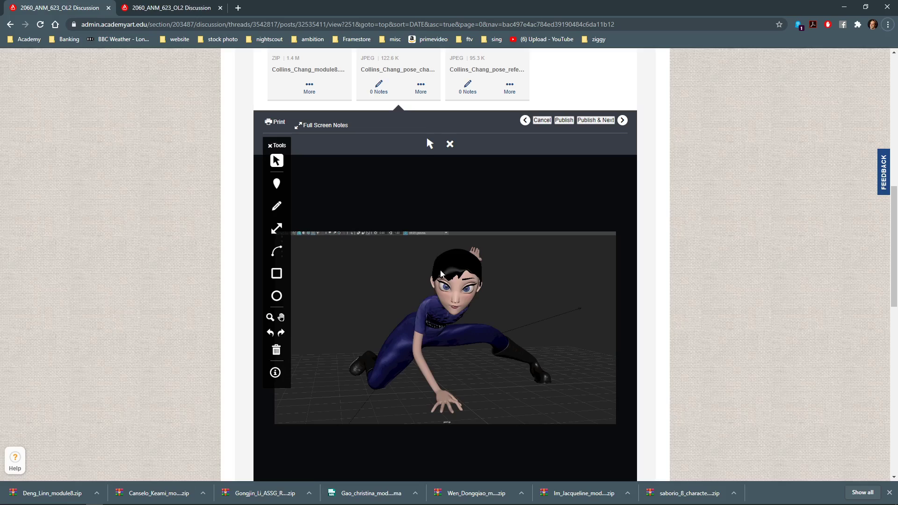
scroll(441, 273, "up", 2)
scroll(441, 275, "up", 3)
scroll(441, 276, "down", 5)
key("alt+Tab")
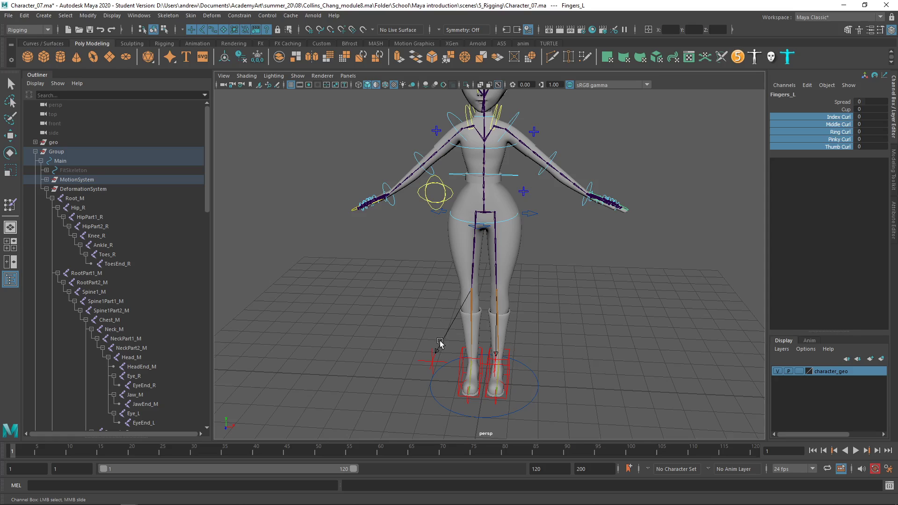
Step: Open AdvancedSkeleton with the character in the front view, and toggle from the control rig to the fit skeleton
left_click_drag(435, 187, 450, 218, "alt")
key("space")
right_click_drag(442, 305, 711, 307, "alt")
middle_click_drag(678, 307, 535, 289, "alt")
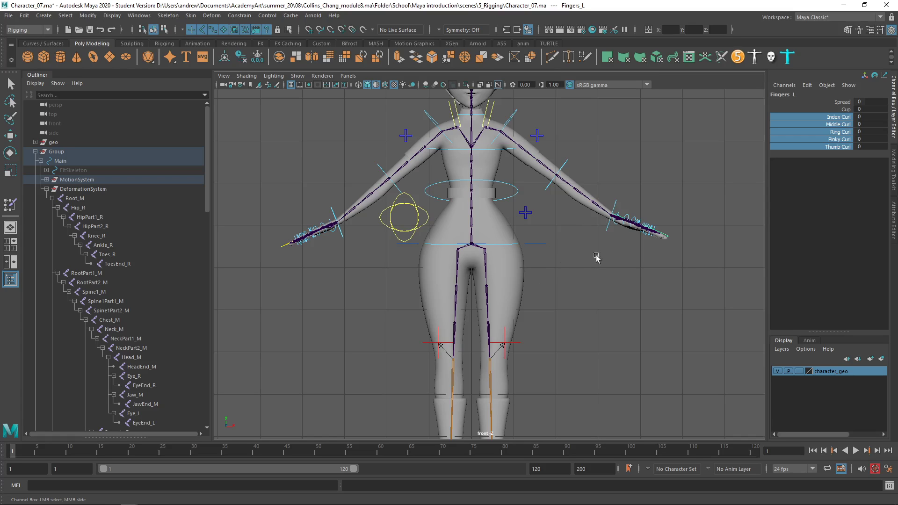
scroll(580, 266, "down", 3)
scroll(422, 279, "up", 1)
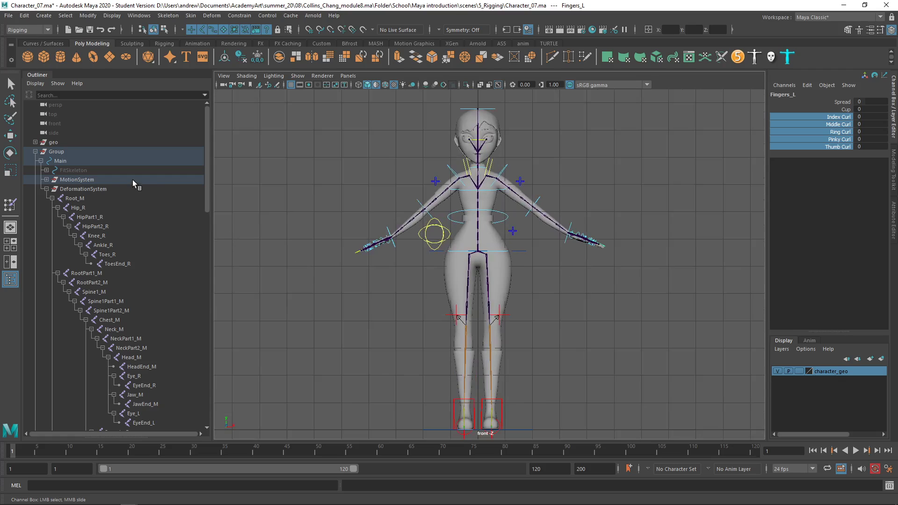
left_click(738, 57)
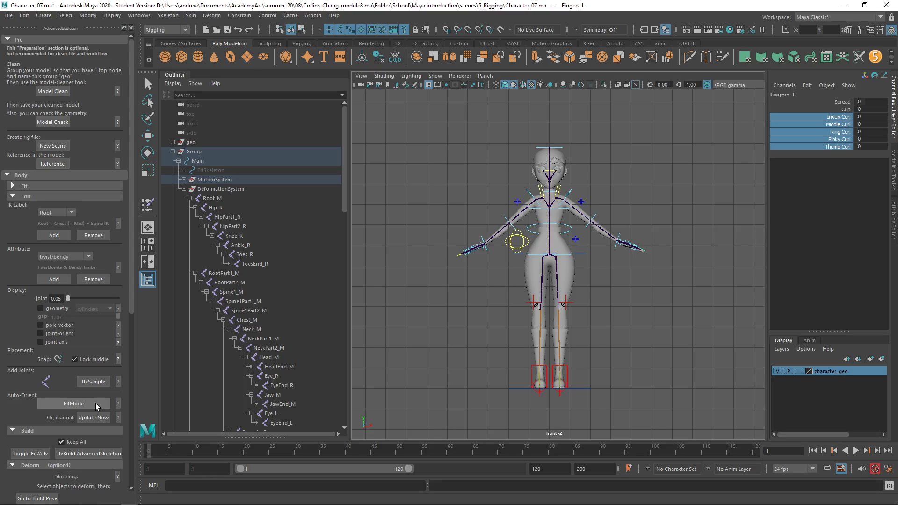
scroll(95, 404, "down", 2)
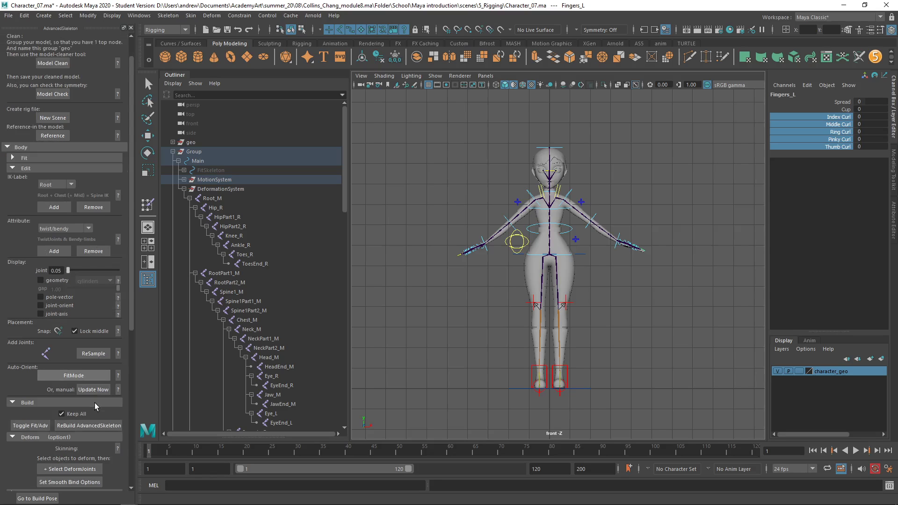
left_click(40, 426)
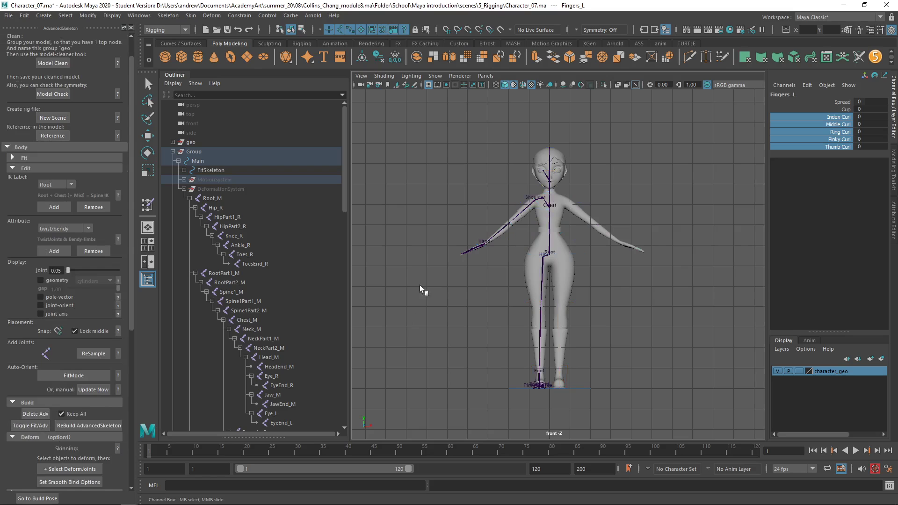
Step: Examine the placement of the fit skeleton's finger joints inside the hand in the perspective view
key("space")
mouse_move(486, 255)
left_mouse_down()
mouse_move(487, 233)
mouse_move(471, 228)
mouse_move(496, 259)
left_mouse_up()
left_click_drag(521, 302, 574, 319, "alt")
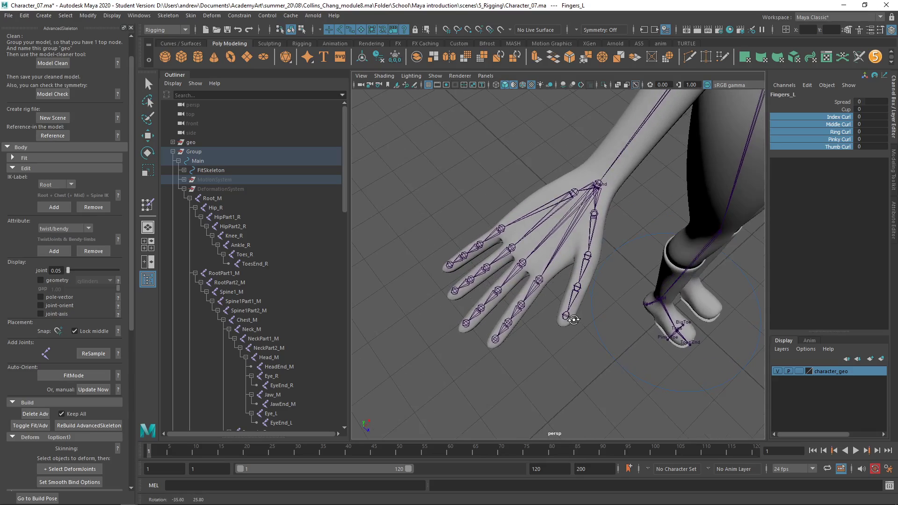
right_click_drag(575, 319, 391, 296, "alt")
middle_click_drag(391, 297, 327, 292, "alt")
Step: Select the L_hand and R_hand meshes in the front view to compare both arms with the fit skeleton
key("space")
left_click_drag(459, 283, 462, 327)
middle_click_drag(608, 255, 552, 334, "alt")
left_click(519, 234)
left_click(514, 234)
right_click_drag(552, 334, 520, 326, "alt")
left_click(443, 326, "shift")
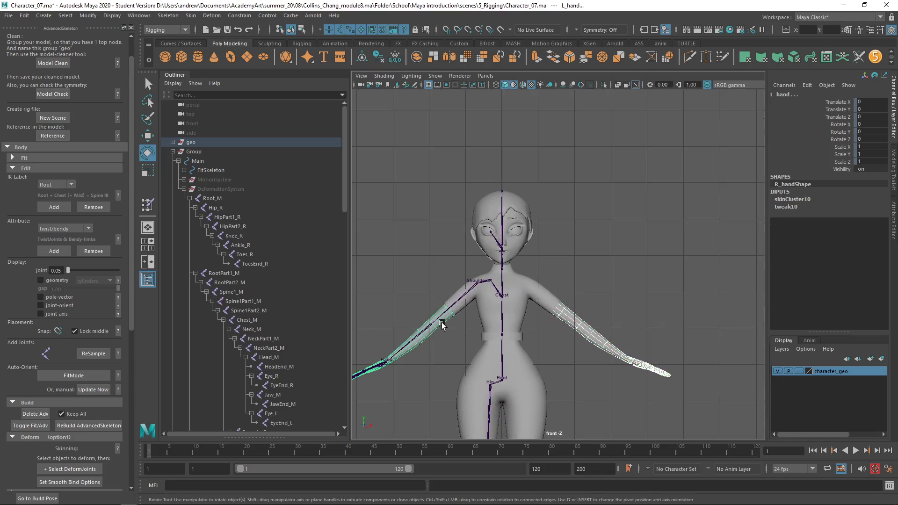
middle_click_drag(466, 359, 547, 291, "alt")
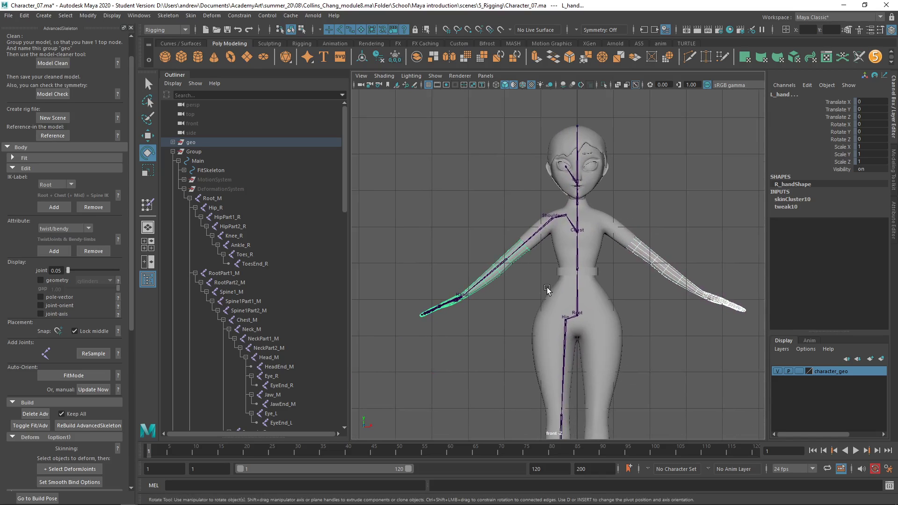
left_click(655, 273)
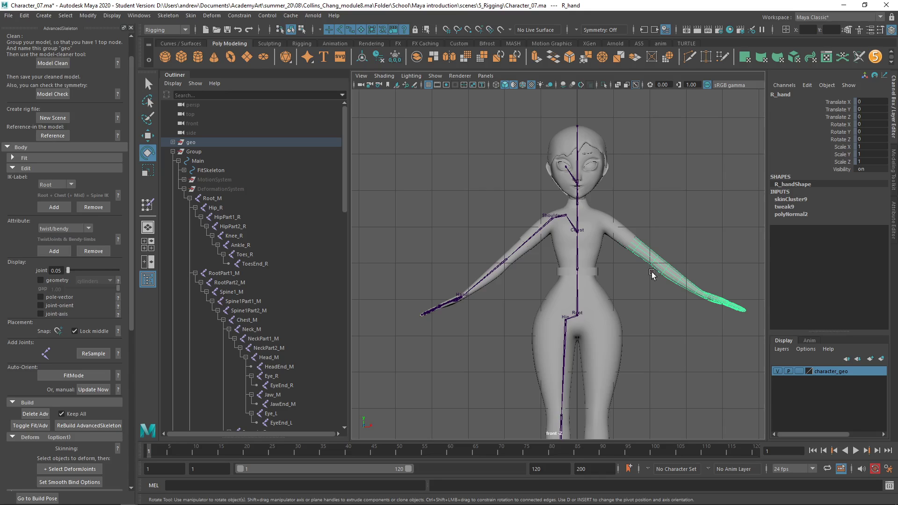
left_click(653, 282)
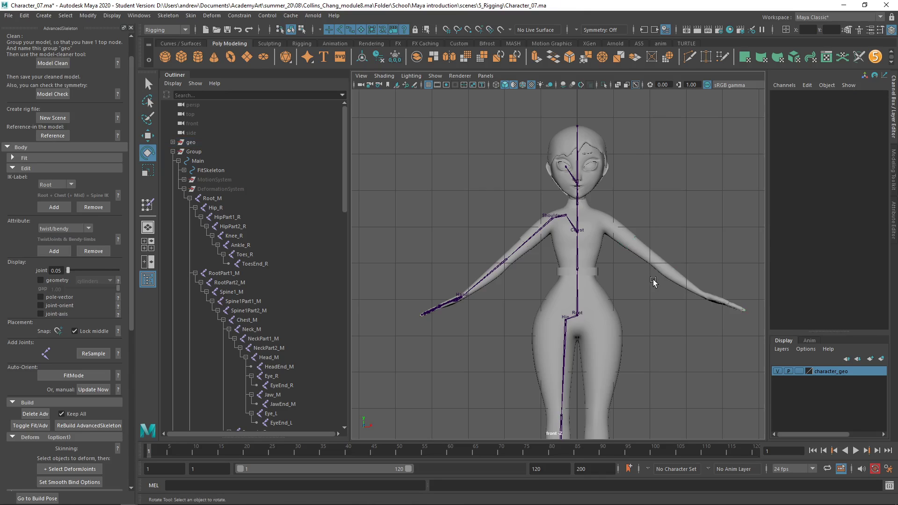
Step: Unlock the Translate, Rotate and Scale channels of the L_hand mesh
left_click(498, 280)
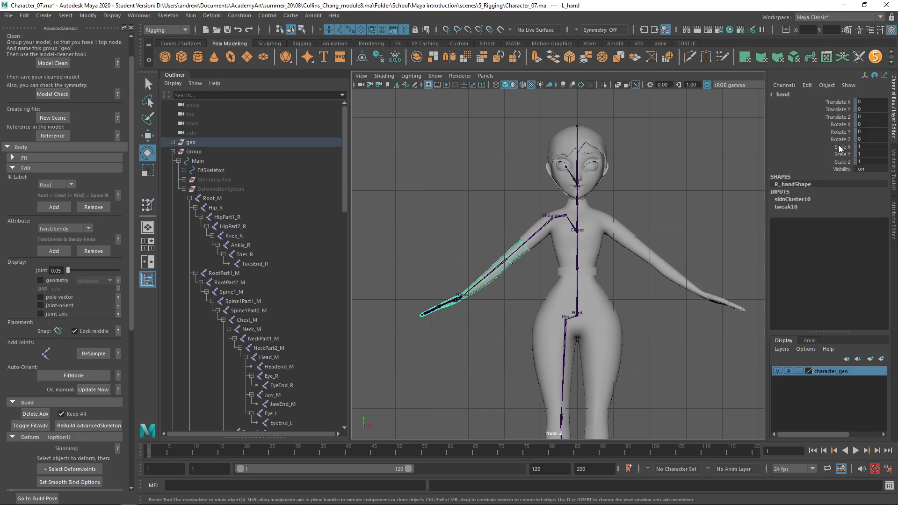
left_click_drag(845, 101, 832, 163)
right_click(832, 163)
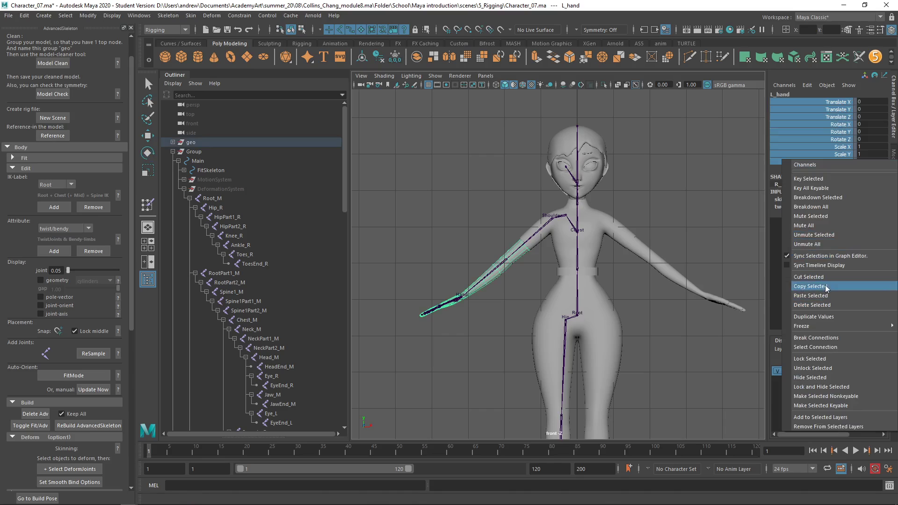
left_click(820, 369)
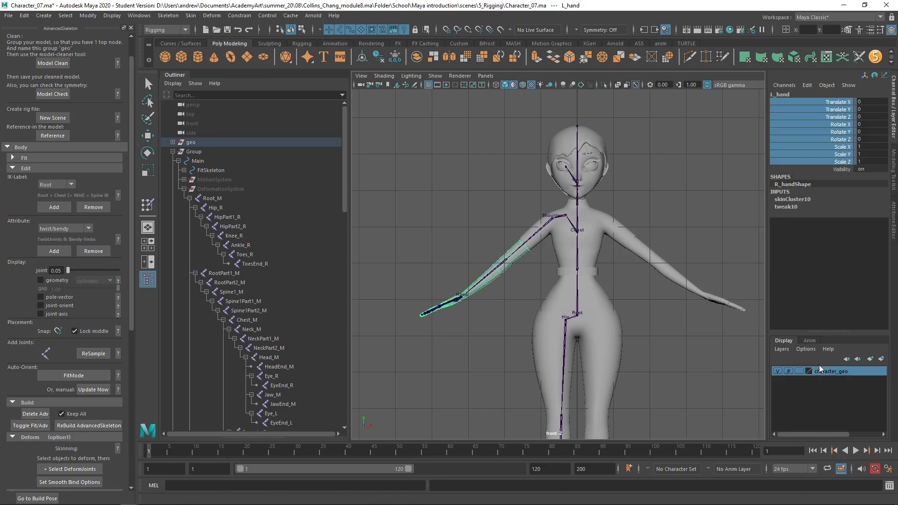
Step: Check the position of the L_hand mesh's pivot with the Move tool
key("w")
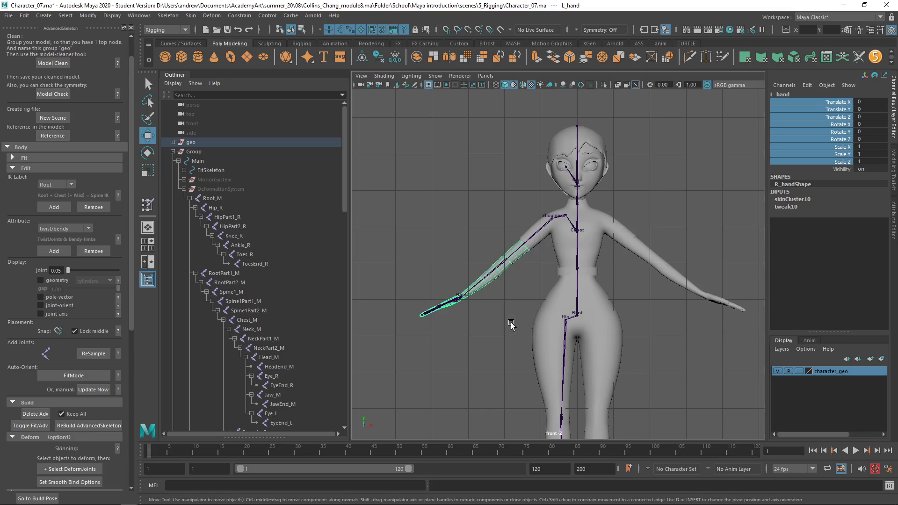
middle_click_drag(523, 327, 508, 185, "alt")
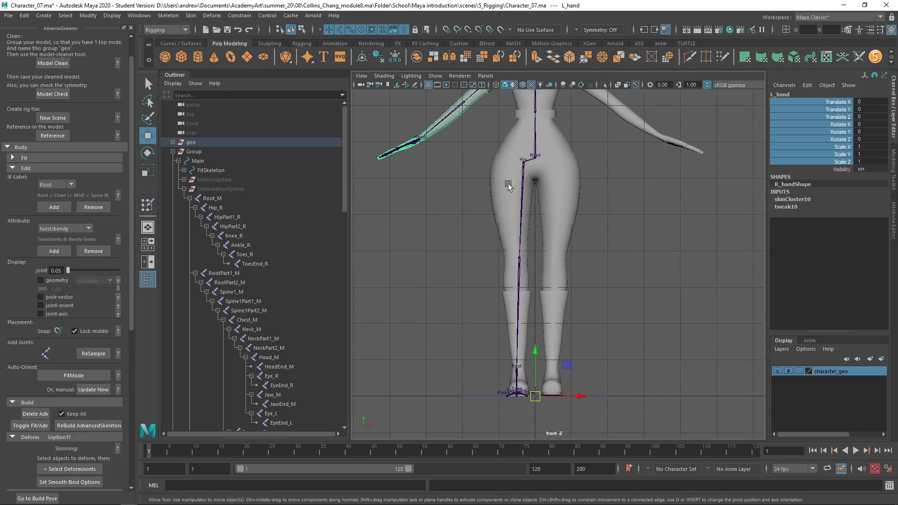
left_click(536, 397)
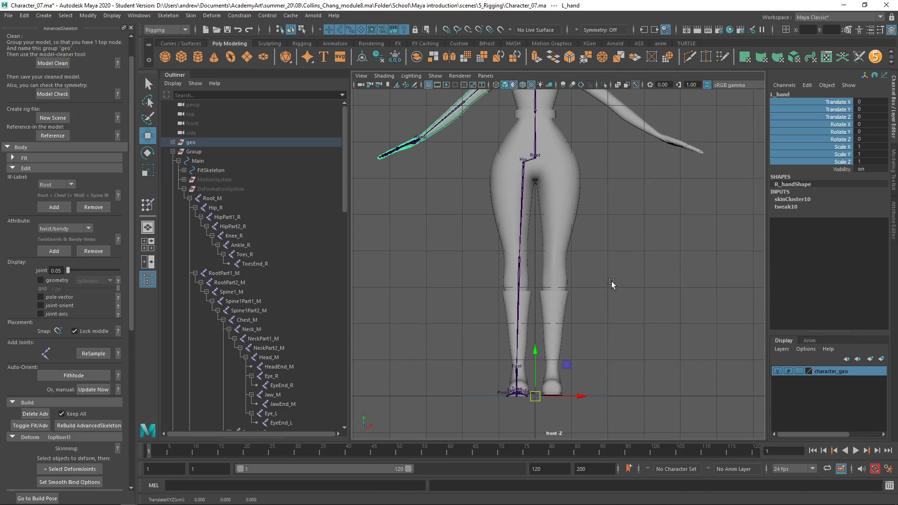
middle_click_drag(613, 266, 615, 393, "alt")
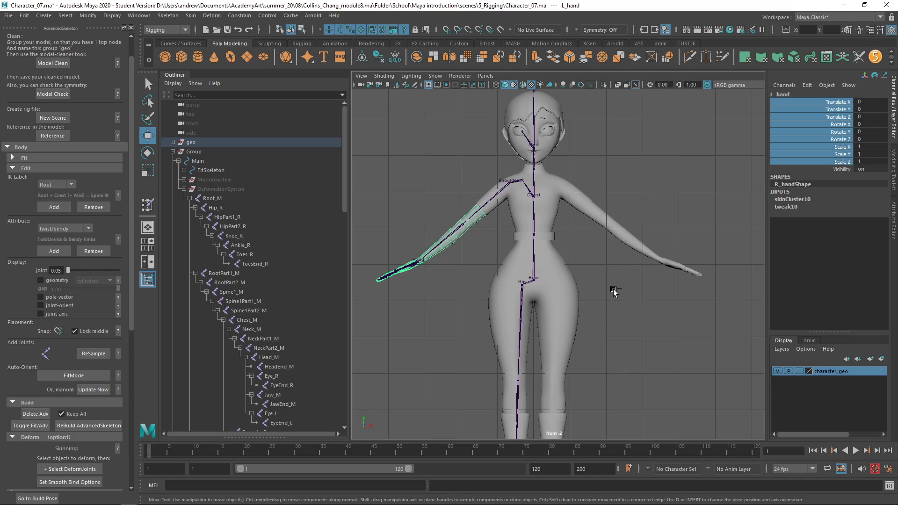
Step: Replace the R_hand mesh with a duplicate of L_hand mirrored by a Scale X of -1
key("ctrl+d")
left_click(871, 146)
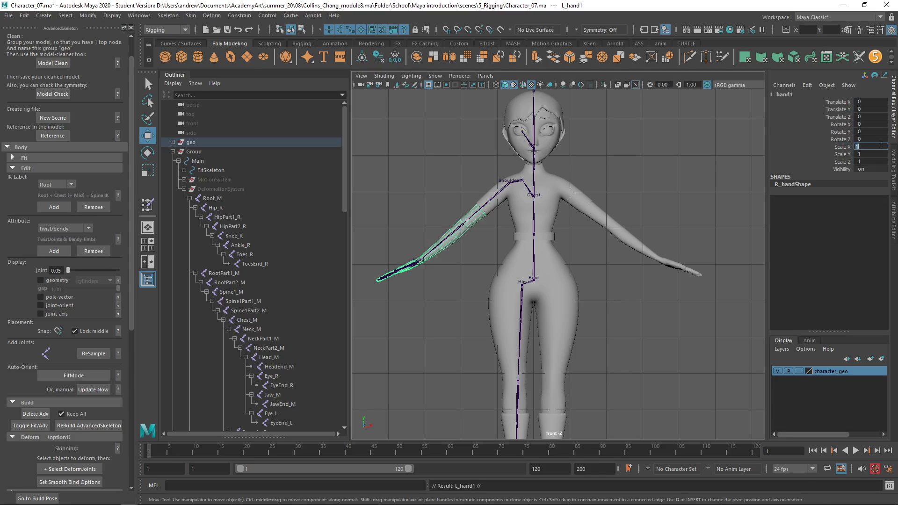
type("-1")
key("Return")
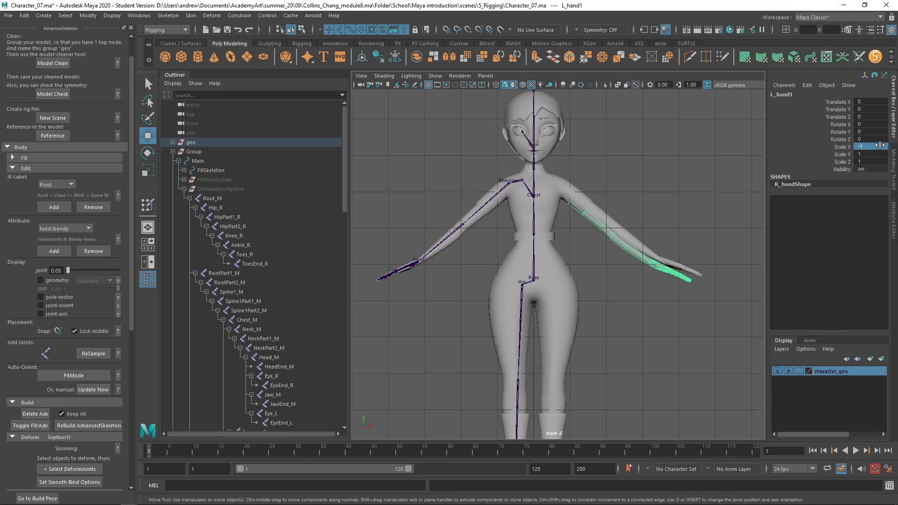
left_click(647, 248)
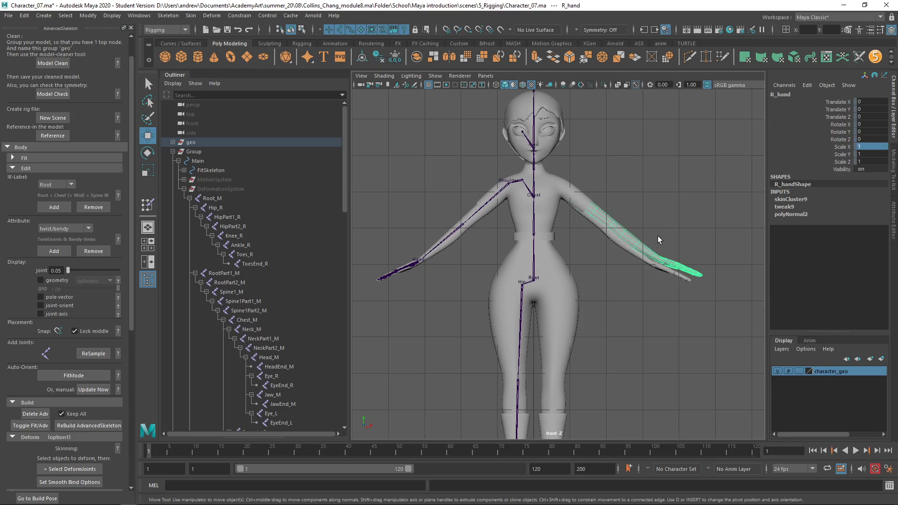
left_click(654, 218)
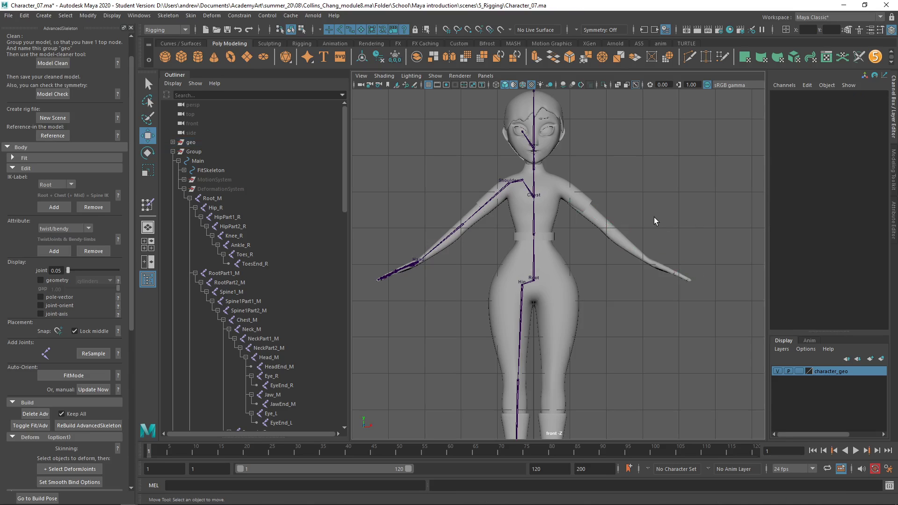
Step: Delete the construction history of the Shirt mesh
key("space")
left_click_drag(582, 225, 583, 193)
left_click_drag(584, 206, 668, 238, "alt")
middle_click_drag(669, 237, 627, 254, "alt")
left_click_drag(627, 255, 661, 194, "alt")
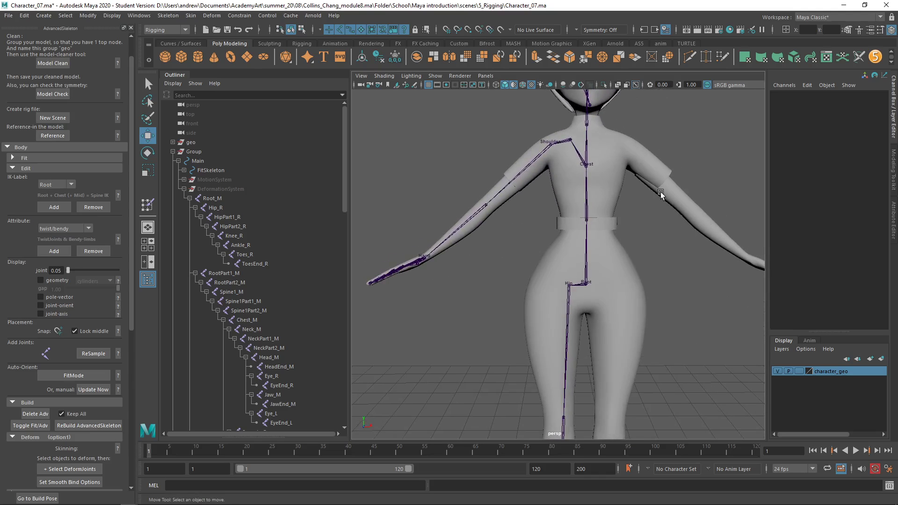
left_click(610, 190)
left_click_drag(621, 216, 614, 299, "alt")
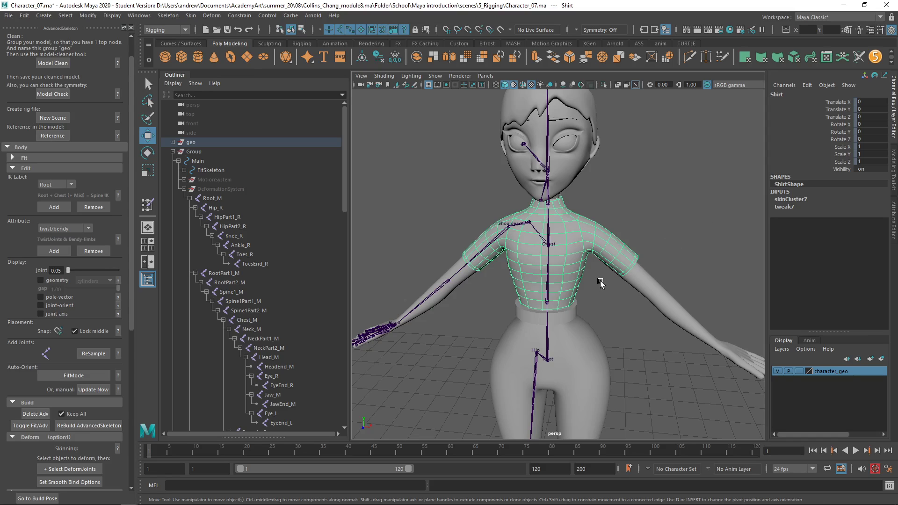
key("alt+shift+d")
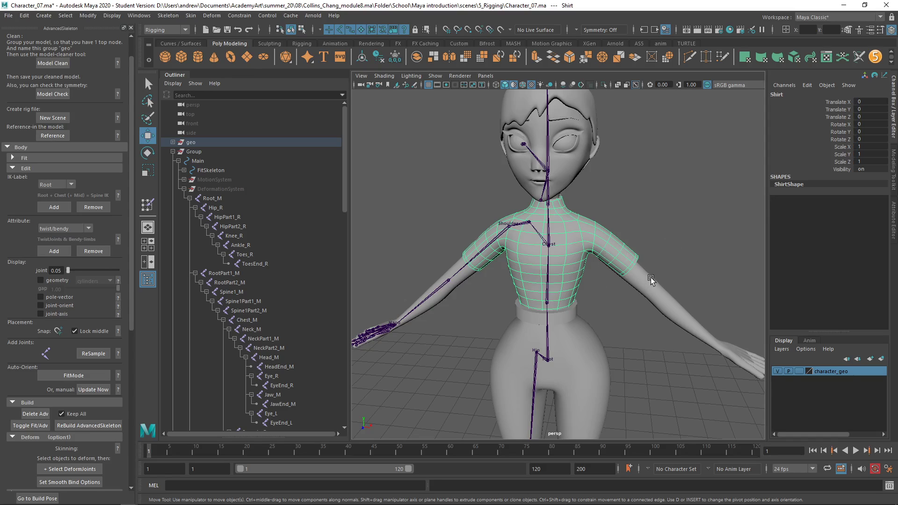
Step: Isolate the Shirt mesh in the front view and frame it
left_click_drag(611, 280, 585, 287, "alt")
key("space")
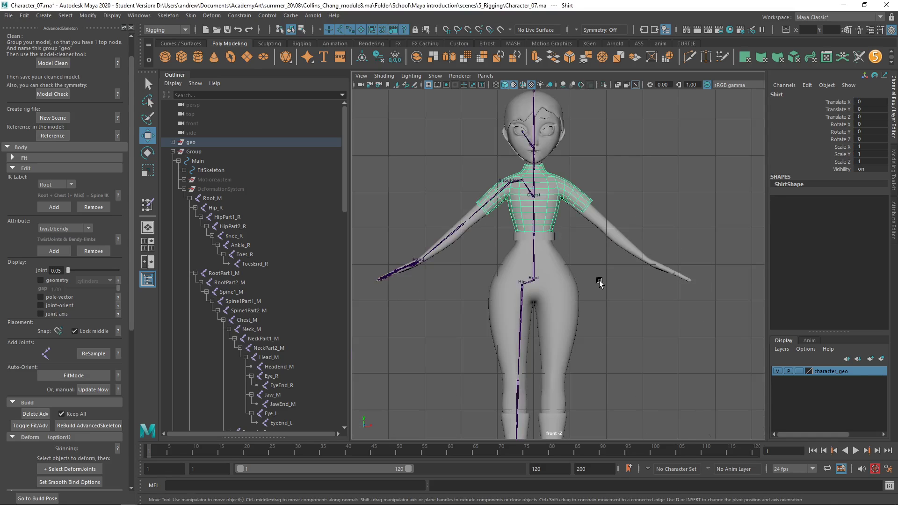
middle_click_drag(544, 218, 539, 303, "alt")
right_click_drag(426, 252, 699, 265, "alt")
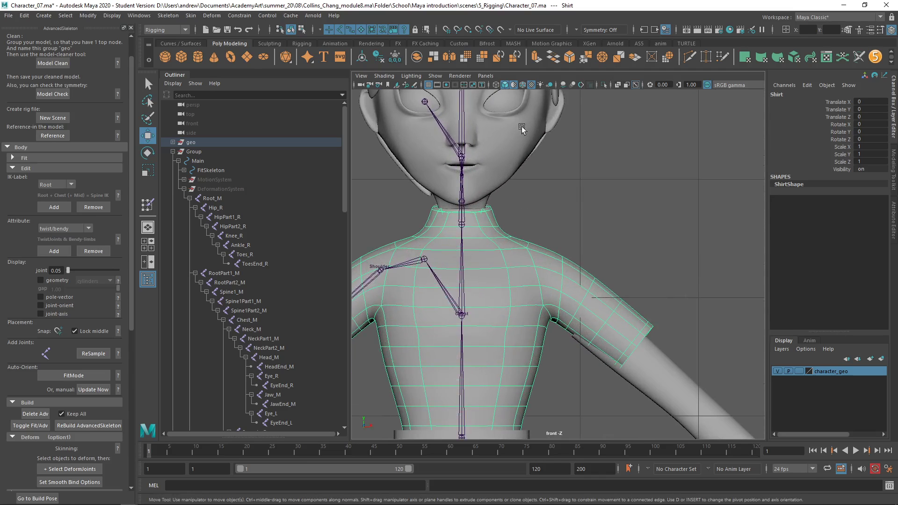
left_click(604, 86)
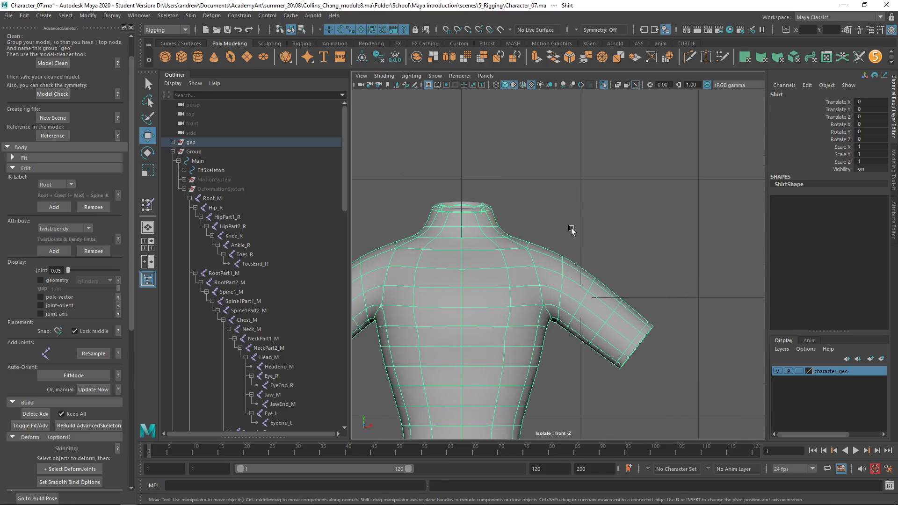
key("f")
scroll(525, 291, "up", 1)
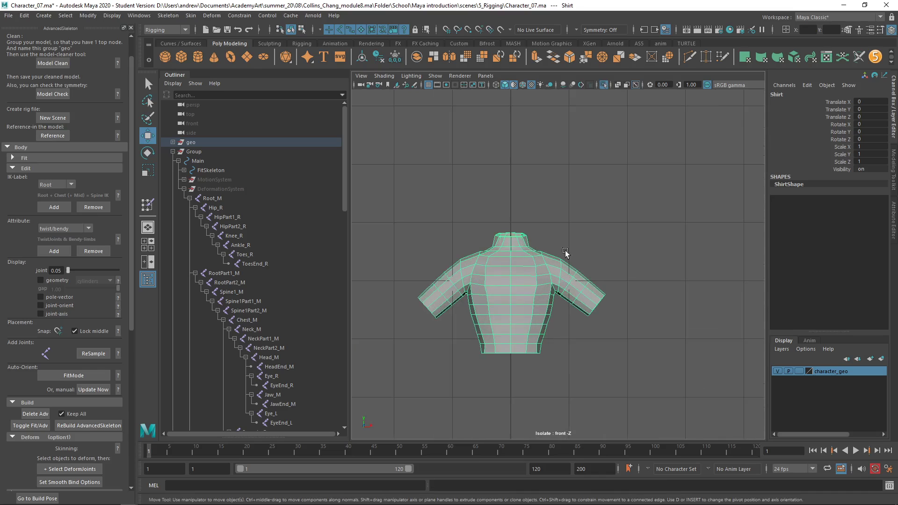
Step: Delete the Shirt's faces on the character's left side of the centre line
right_click_drag(594, 230, 602, 265)
left_click_drag(662, 408, 514, 174)
key("Delete")
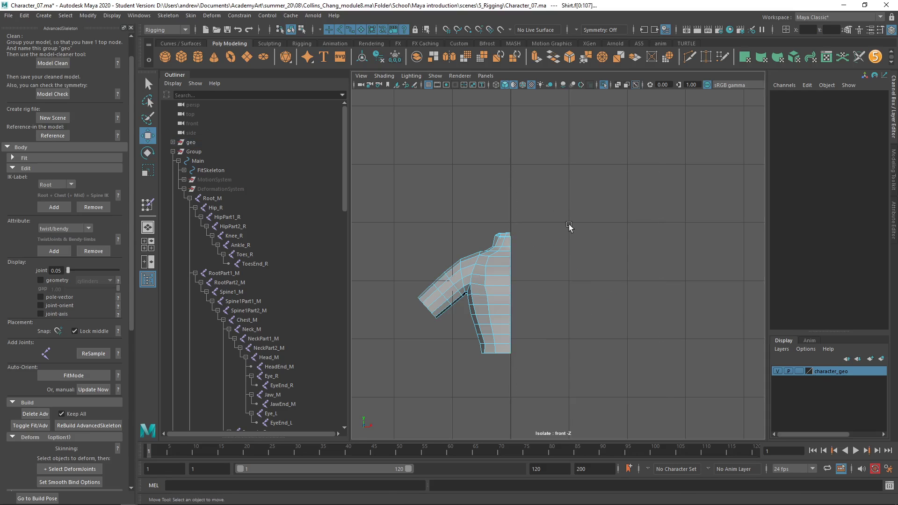
Step: Align the Shirt's centre-border vertices to the centre line by setting their absolute X position to 0
key("space")
left_click_drag(521, 262, 509, 244)
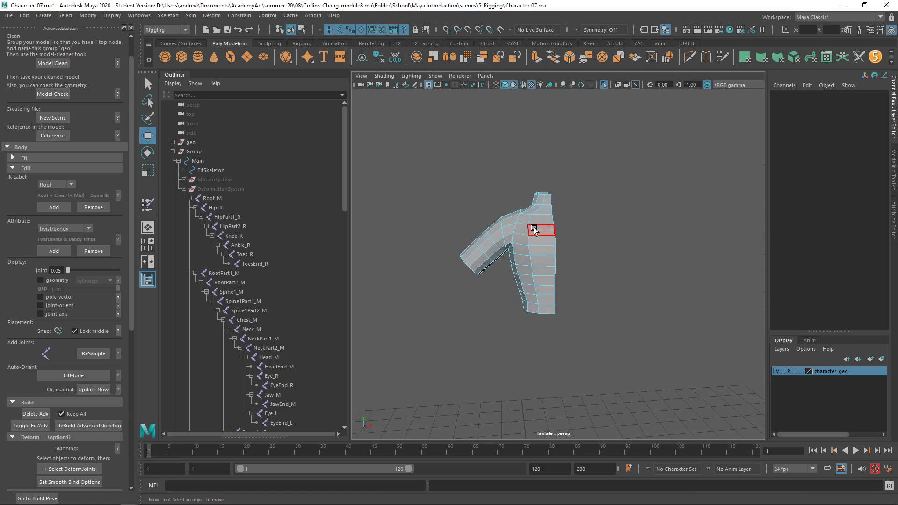
key("space")
left_click(474, 236)
right_click_drag(473, 237, 420, 241)
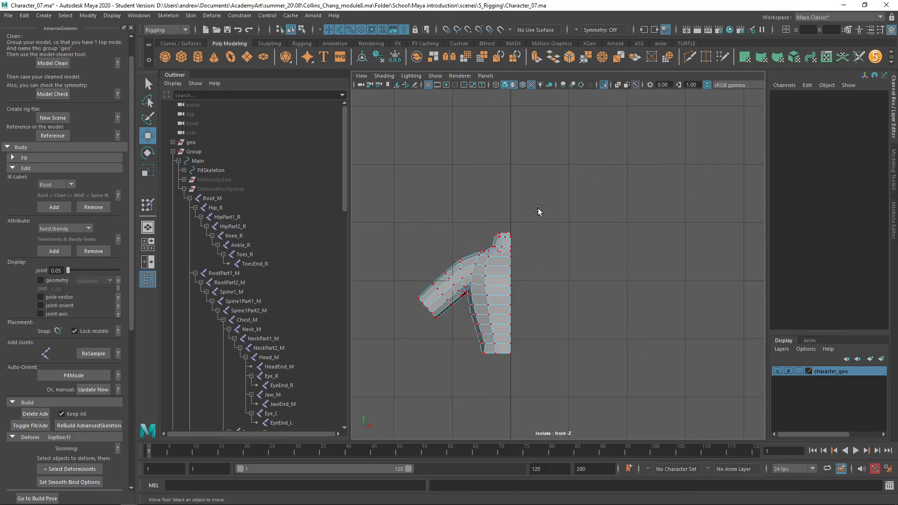
left_click_drag(555, 195, 507, 394)
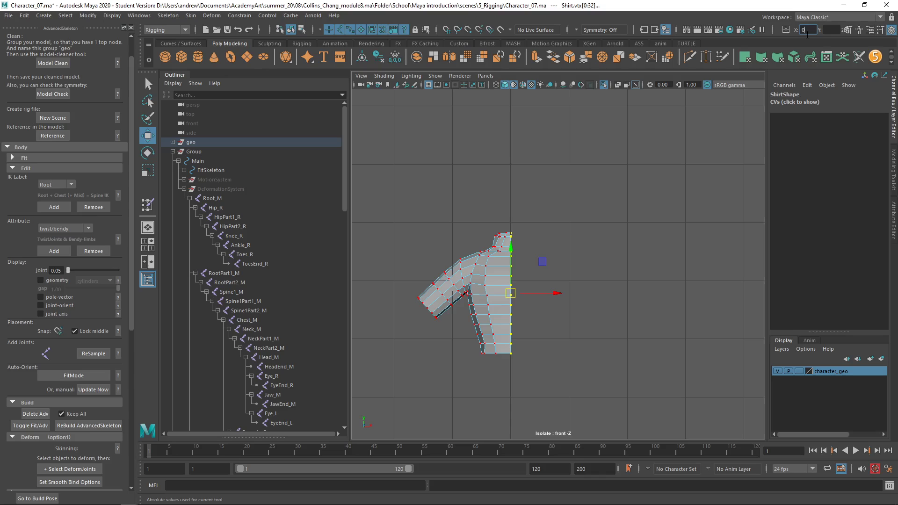
left_click(773, 30)
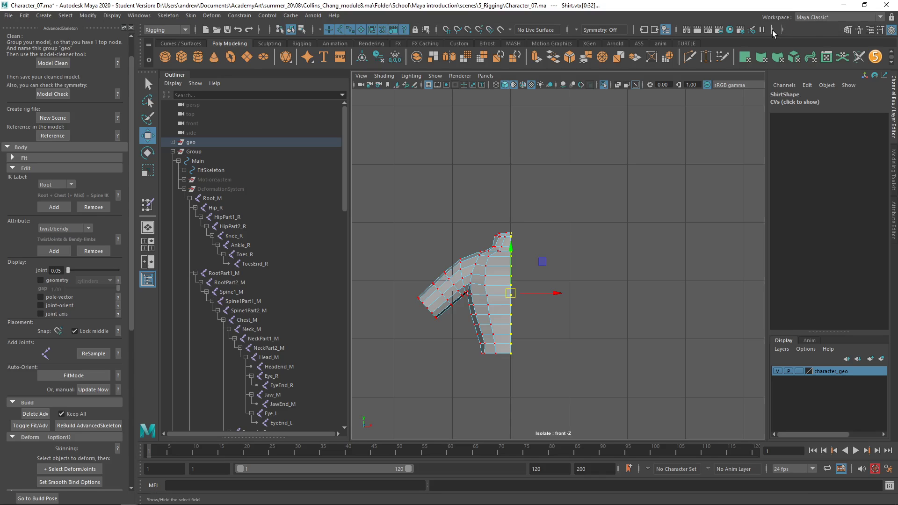
left_click(773, 30)
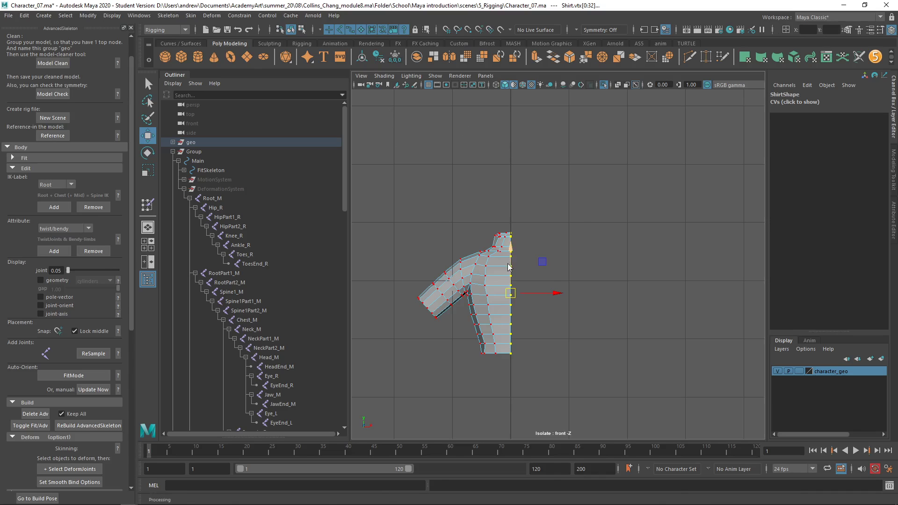
Step: Mirror the Shirt across the world X axis with Merge border vertices and a 0.0010 custom threshold, and end its isolation
right_click_drag(513, 246, 563, 220)
right_click(536, 203, "shift")
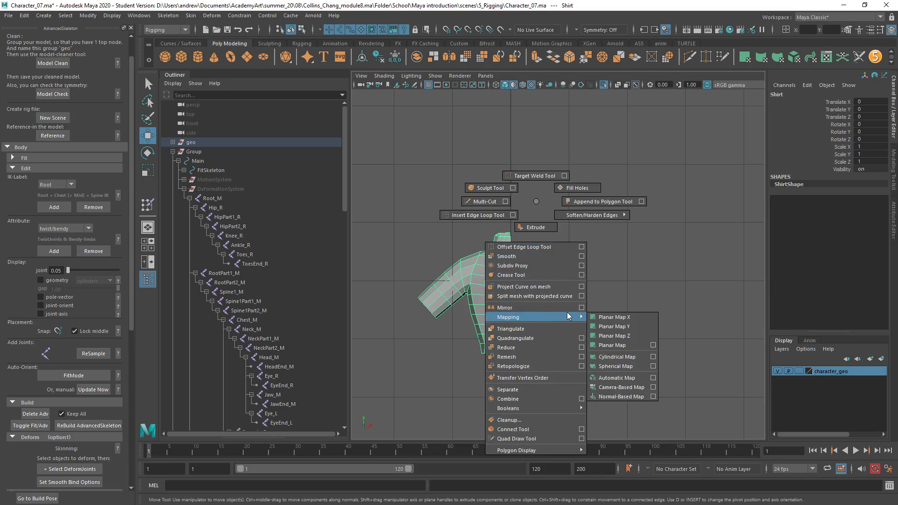
left_click(582, 308)
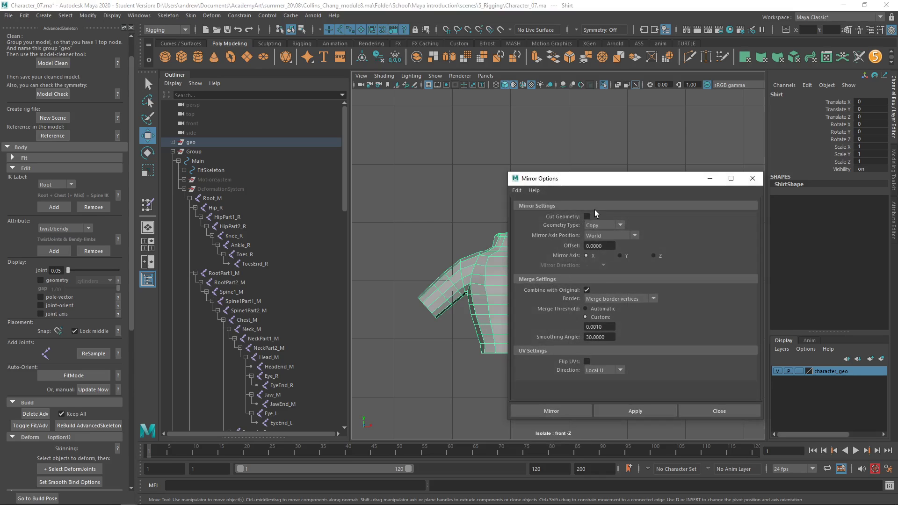
left_click(616, 299)
left_click(617, 299)
left_click(600, 327)
left_click(545, 408)
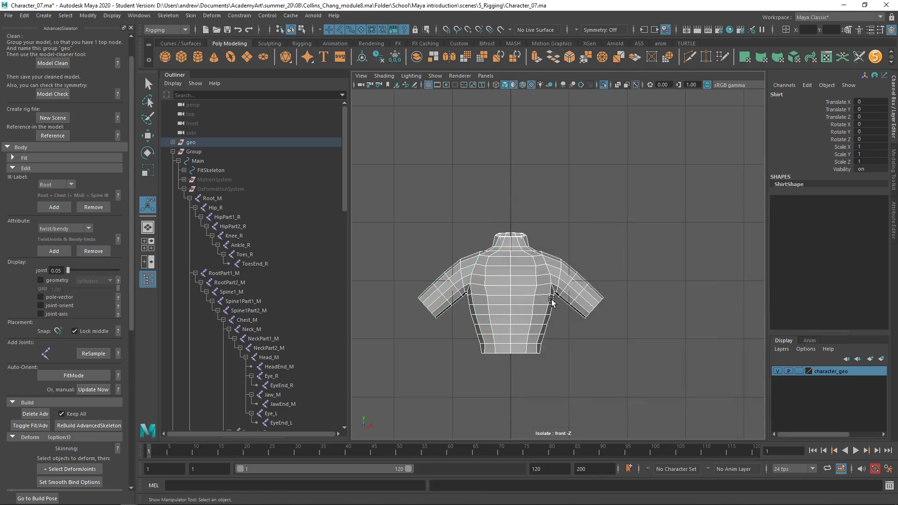
left_click(558, 243)
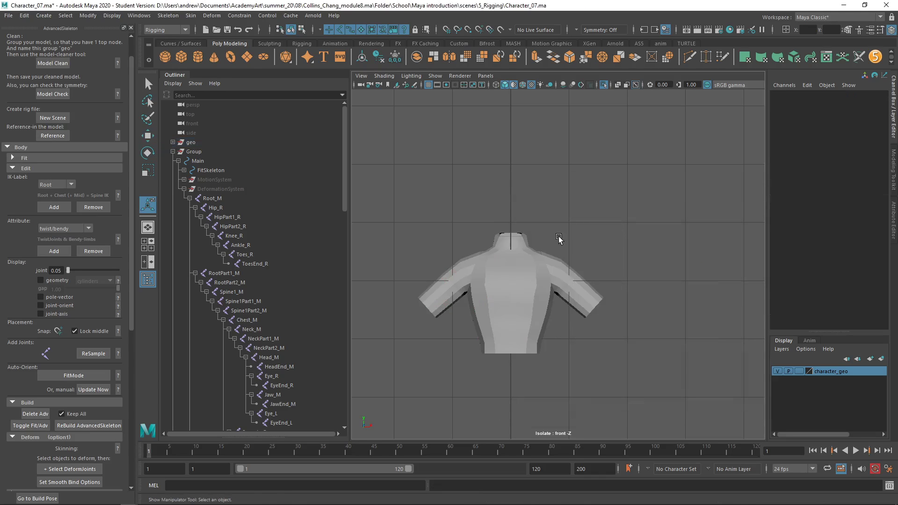
left_click(604, 85)
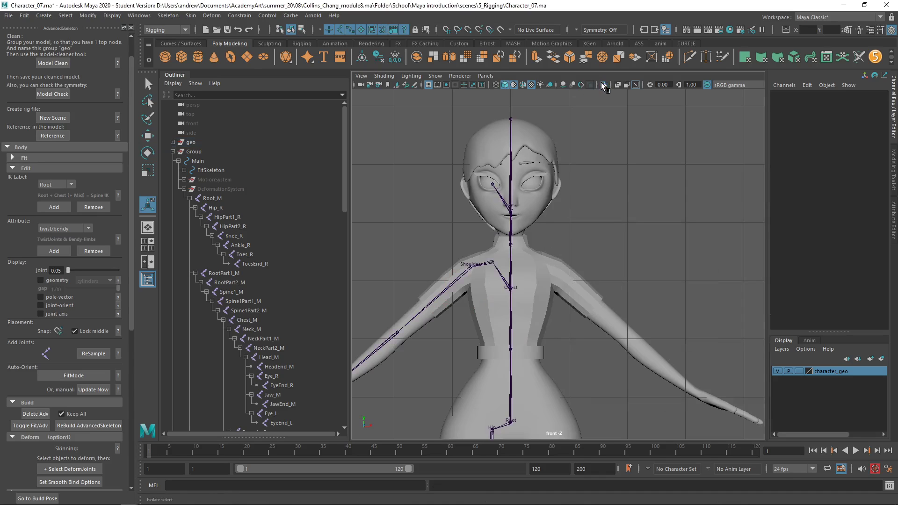
Step: Rebuild the AdvancedSkeleton, going to the build pose before proceeding
left_click(548, 260)
left_click(573, 264)
scroll(573, 264, "down", 5)
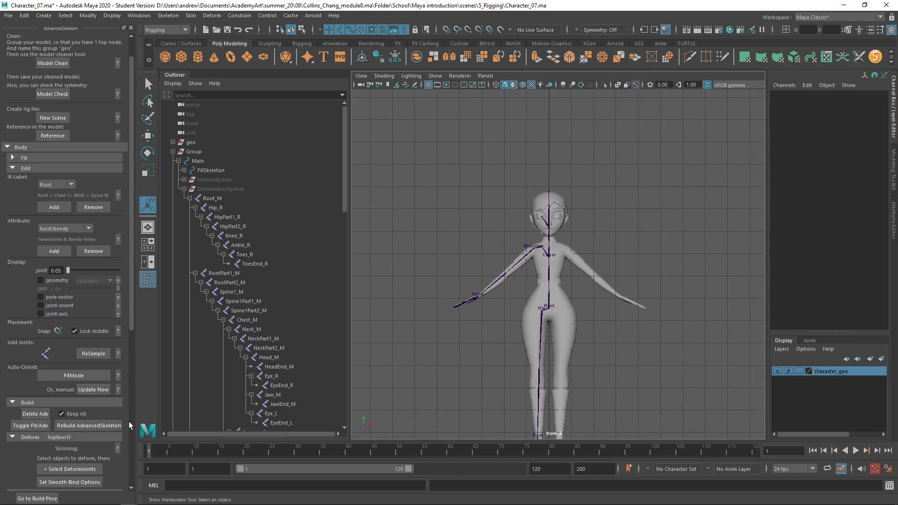
left_click(106, 426)
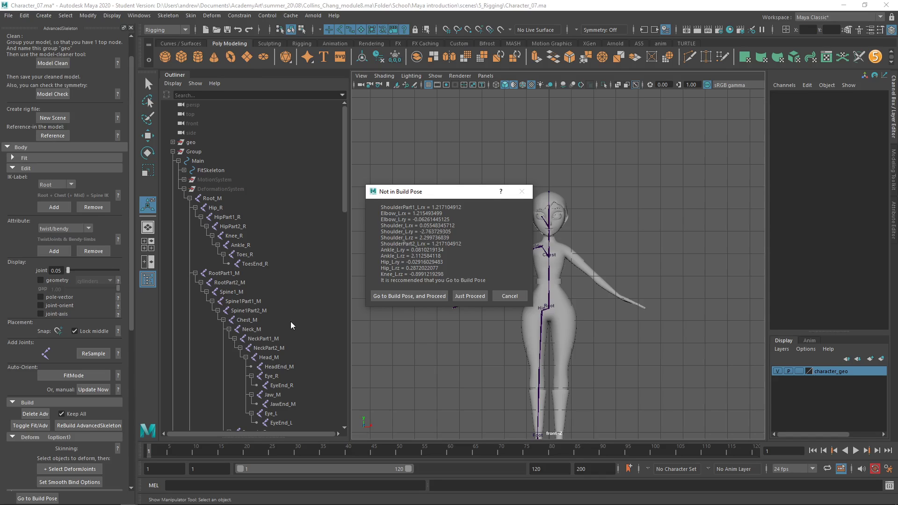
left_click(412, 297)
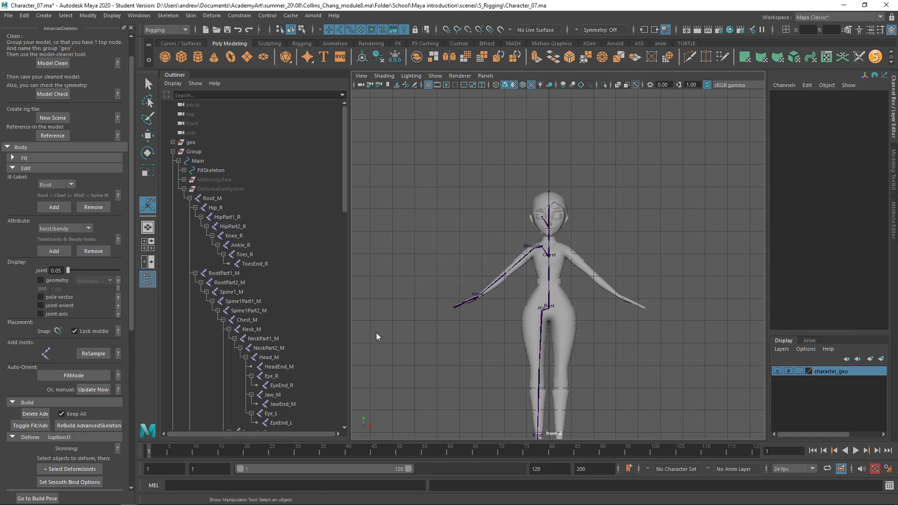
key("q")
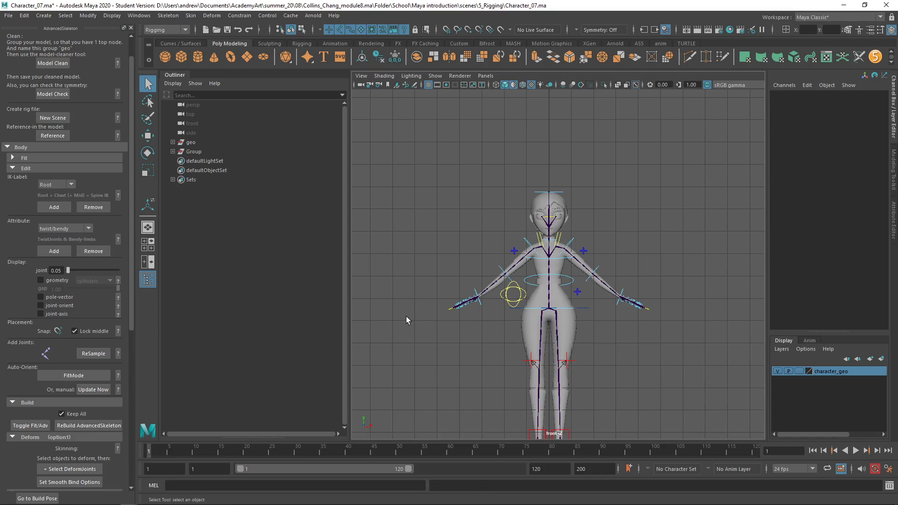
Step: Check the hand, shirt and pants meshes in the perspective view for existing skin cluster inputs
key("space")
left_click_drag(439, 321, 440, 290)
left_click_drag(492, 321, 461, 323, "alt")
left_click(551, 277)
left_click(627, 294)
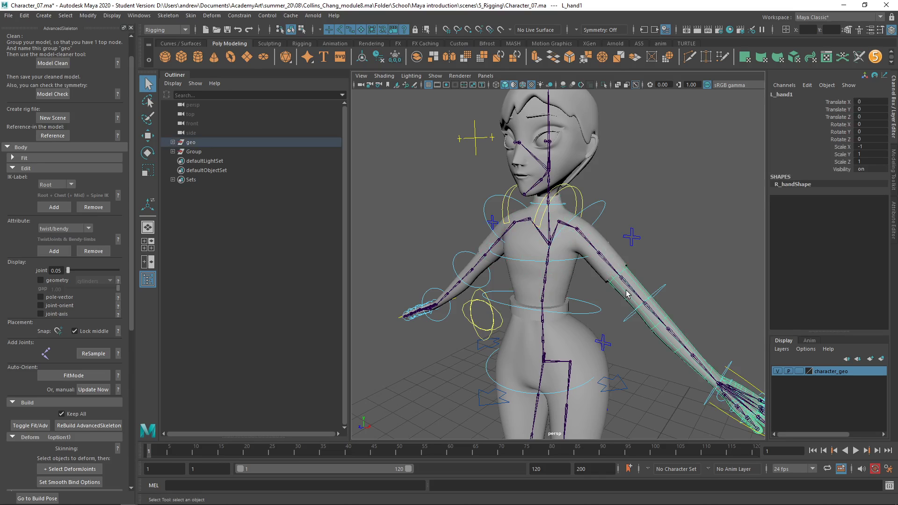
left_click(577, 286)
left_click(572, 352)
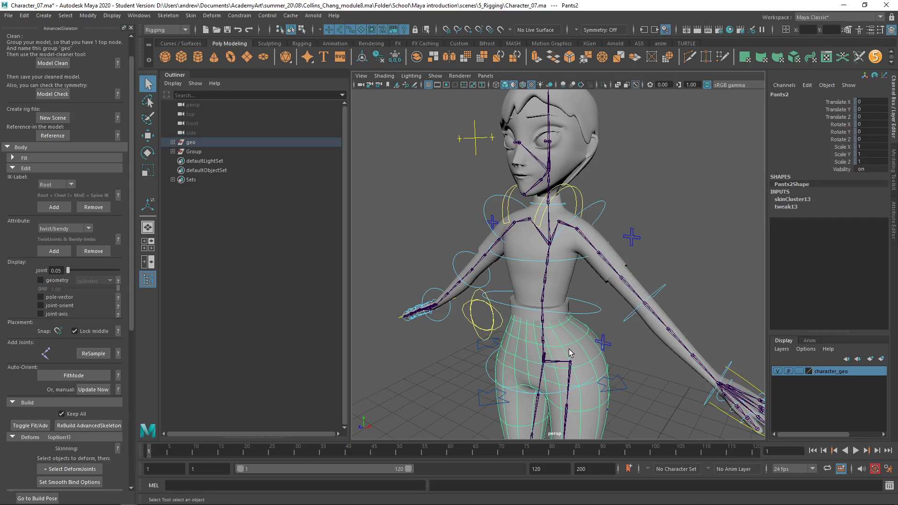
Step: Try moving the IKLeg_L control to test the leg's deformation, and undo the move
middle_click_drag(531, 362, 523, 339, "alt")
scroll(521, 371, "down", 4)
left_click_drag(523, 339, 650, 311, "alt")
left_click(552, 404)
key("w")
key("ctrl+z")
left_click_drag(509, 325, 538, 320, "alt")
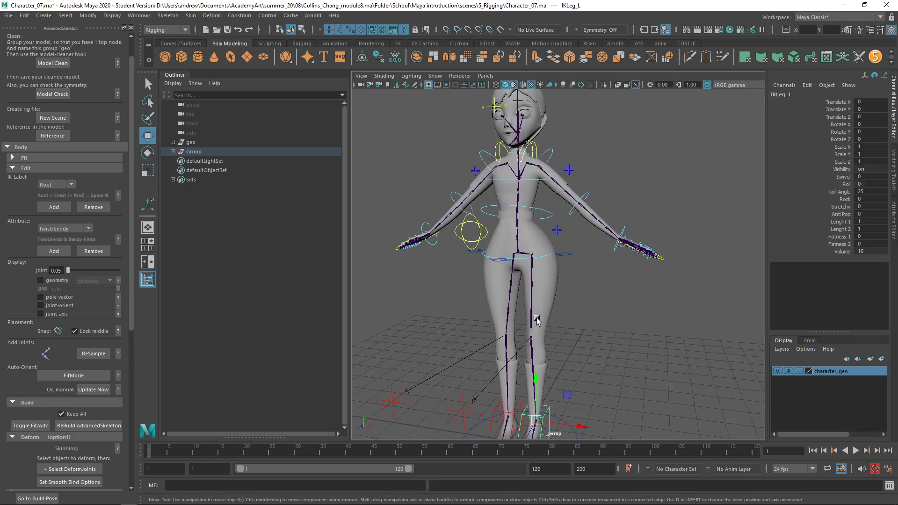
Step: Delete the construction history of the Pants2 mesh
left_click(556, 301)
left_click(541, 323)
middle_click_drag(541, 323, 528, 405, "alt")
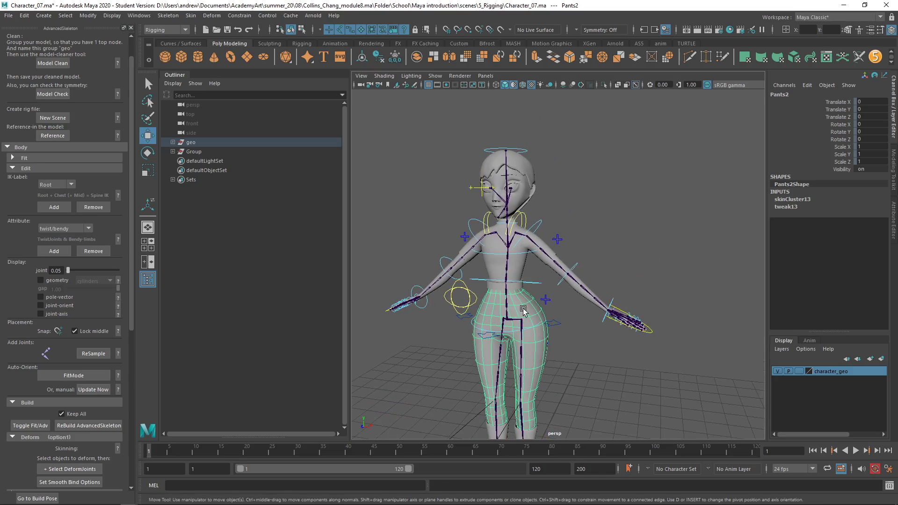
left_click_drag(522, 310, 529, 309, "alt")
key("alt+shift+d")
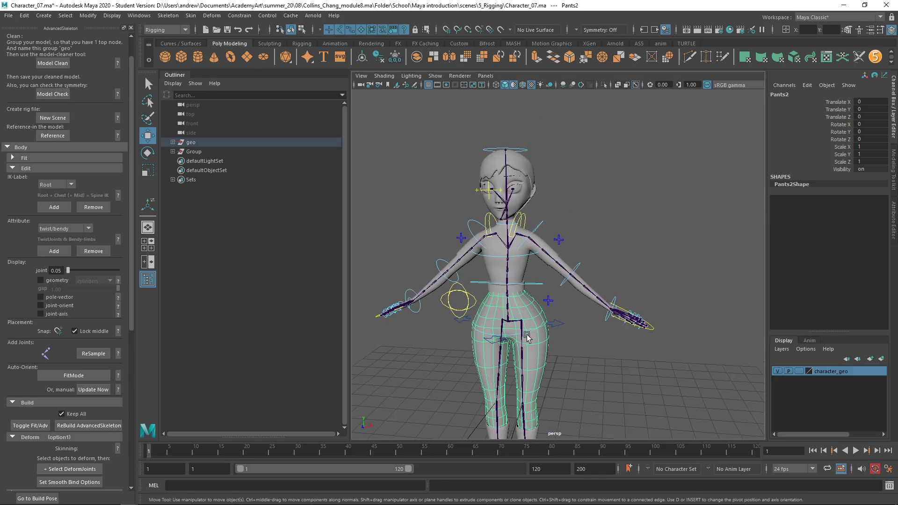
Step: Try rotating the FKShoulder_R control to test the arm's deformation, and undo the rotation
left_click(465, 218)
left_click(468, 223)
key("e")
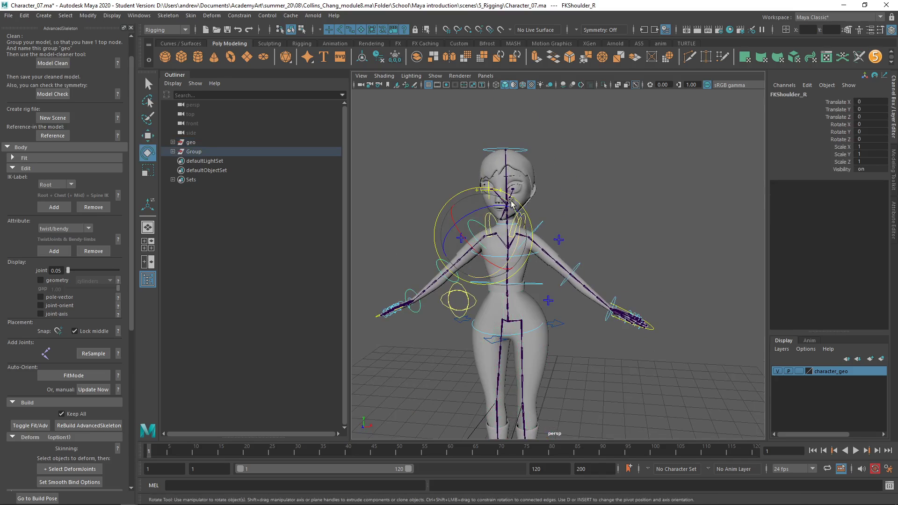
left_click_drag(515, 204, 531, 232)
key("ctrl+z")
left_click_drag(593, 234, 588, 235, "alt")
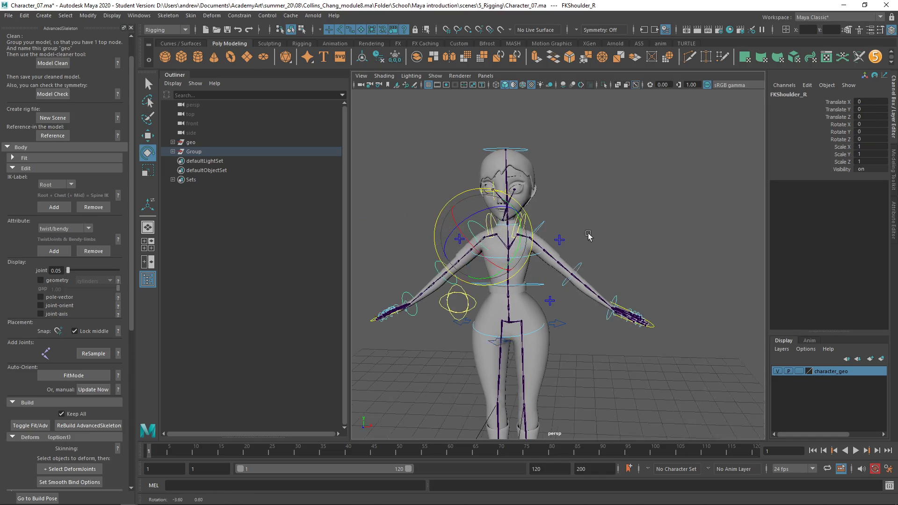
left_click(542, 320)
left_click(529, 267, "shift")
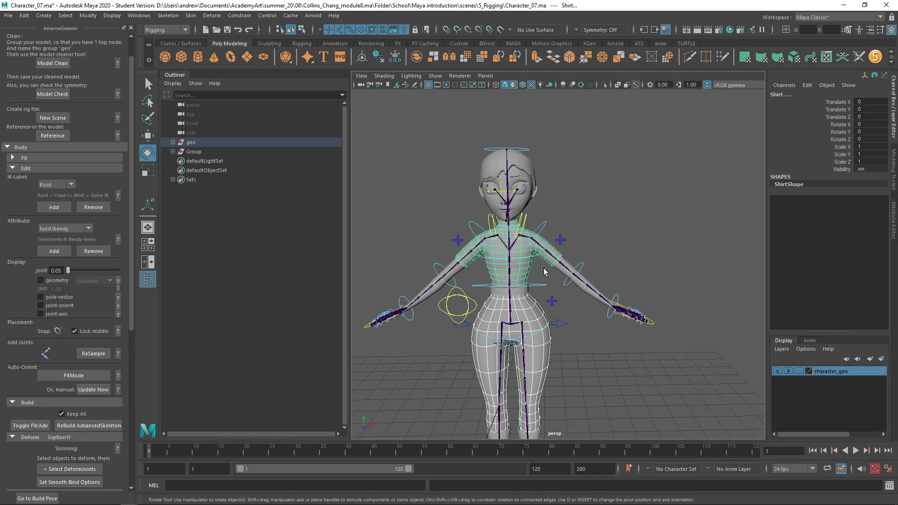
left_click_drag(567, 220, 551, 220, "alt")
left_click(565, 264, "shift")
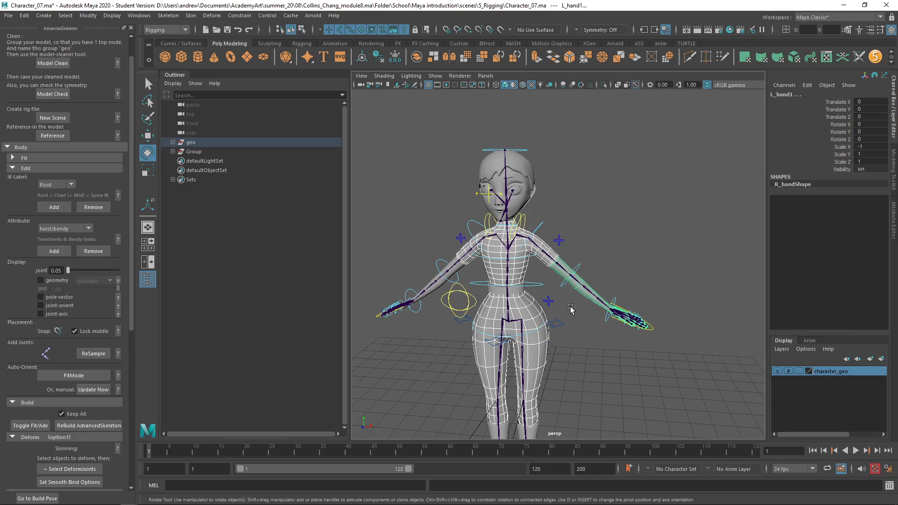
scroll(508, 317, "up", 5)
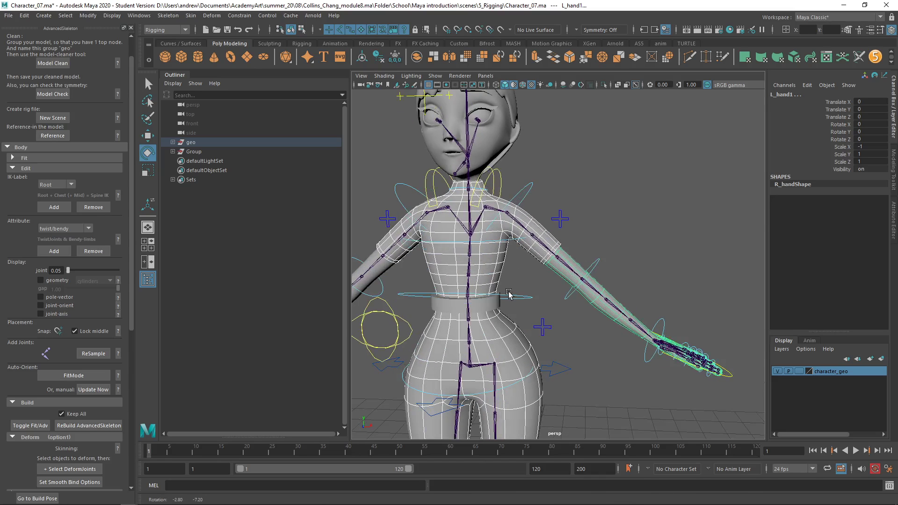
Step: Inspect the Belt mesh's skin inputs and its fit around the waist from several angles
left_click(497, 307)
left_click_drag(496, 307, 470, 313, "alt")
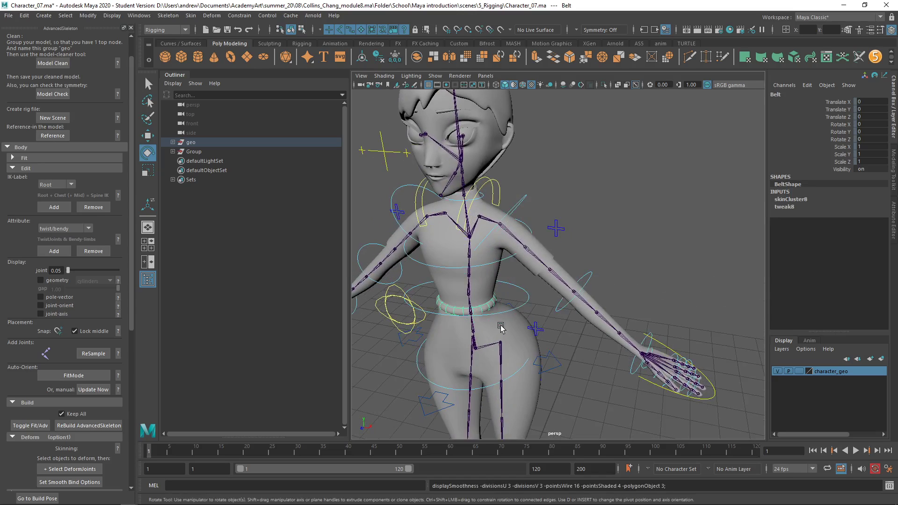
left_click(538, 323)
left_click_drag(537, 324, 562, 366, "alt")
left_click(529, 338)
left_click(495, 284)
left_click(556, 333)
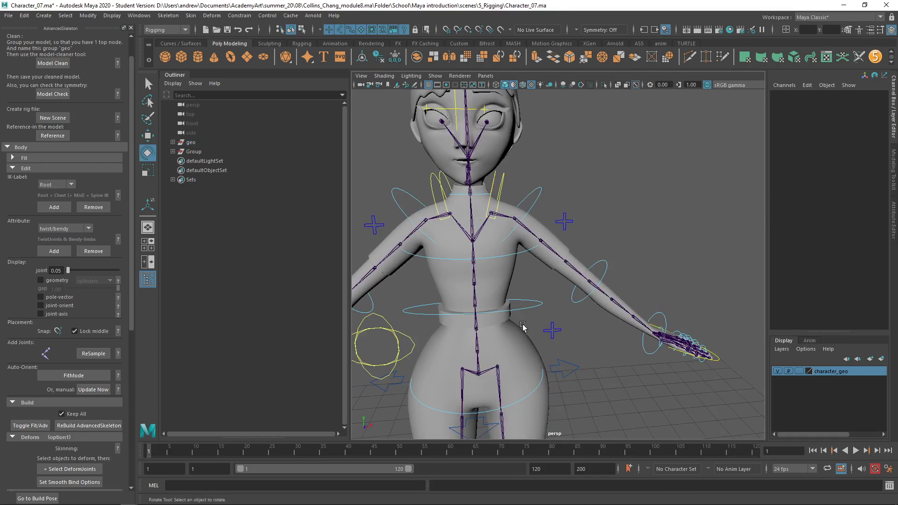
Step: Try rotating the waist control to test the torso's deformation, and undo the rotation
left_click(538, 359)
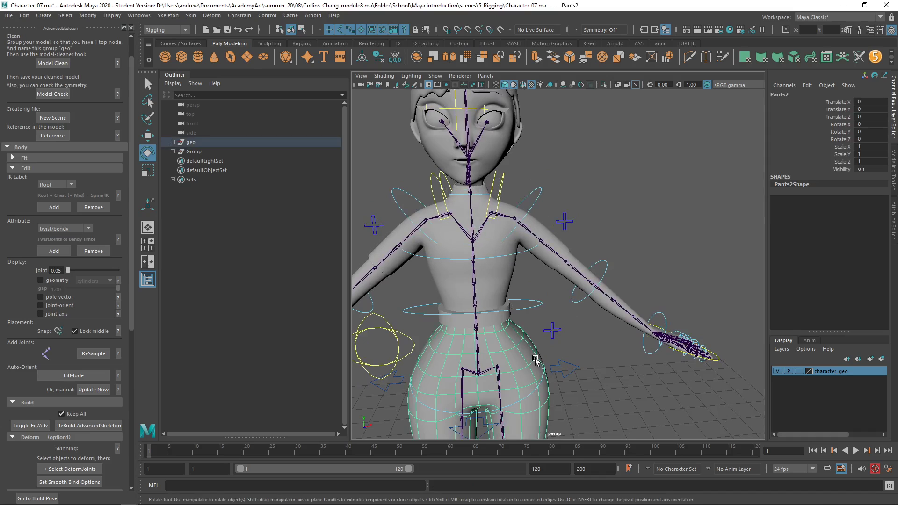
left_click(521, 304)
left_click_drag(511, 285, 529, 330)
key("ctrl+z")
Step: Bind the Pants2, Shirt and L_hand1 meshes to the selected deform joints using the Heat Map bind method
left_click(560, 342)
left_click(519, 339)
left_click(494, 274)
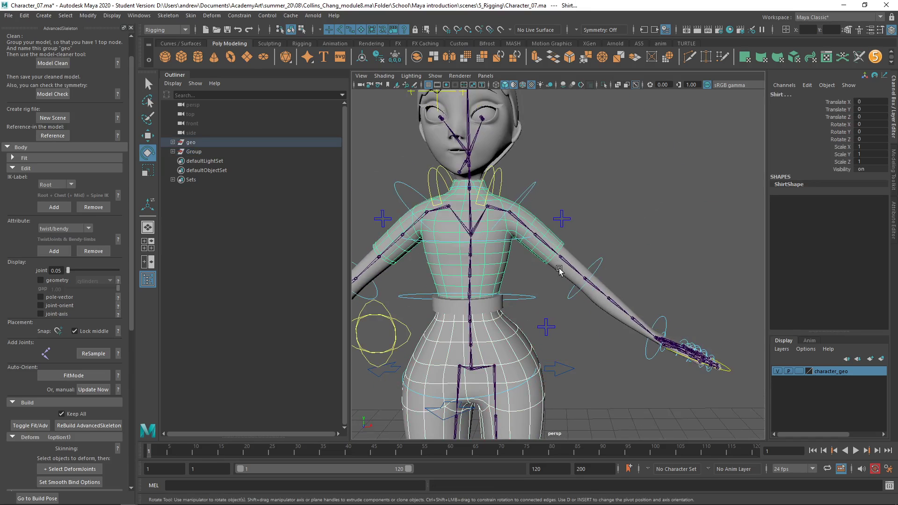
left_click(562, 268)
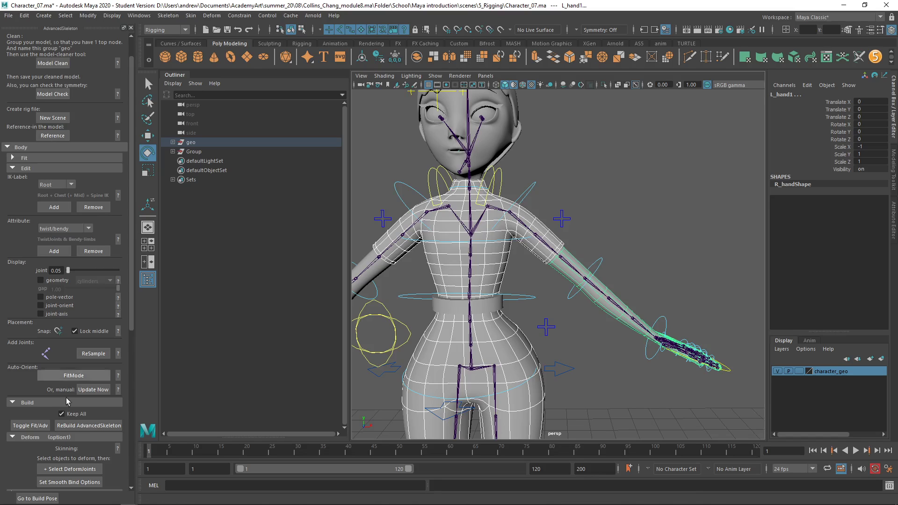
left_click(69, 470)
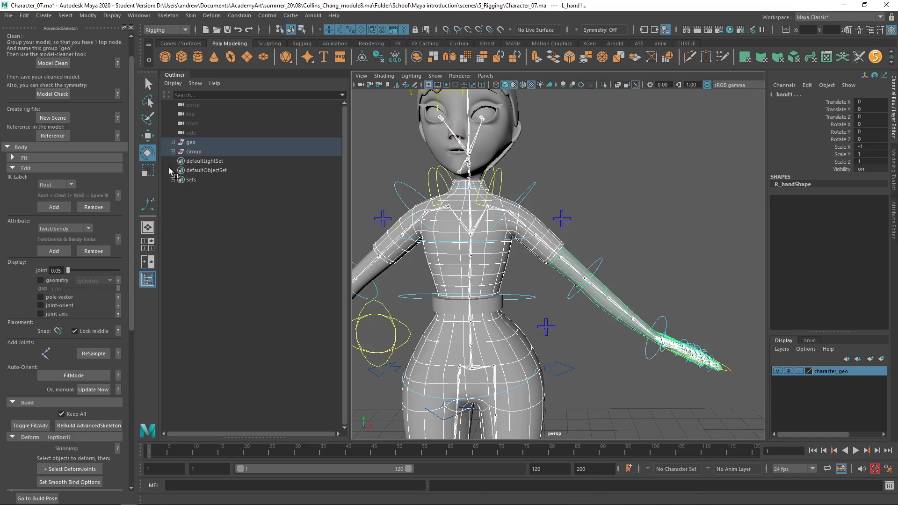
left_click(193, 16)
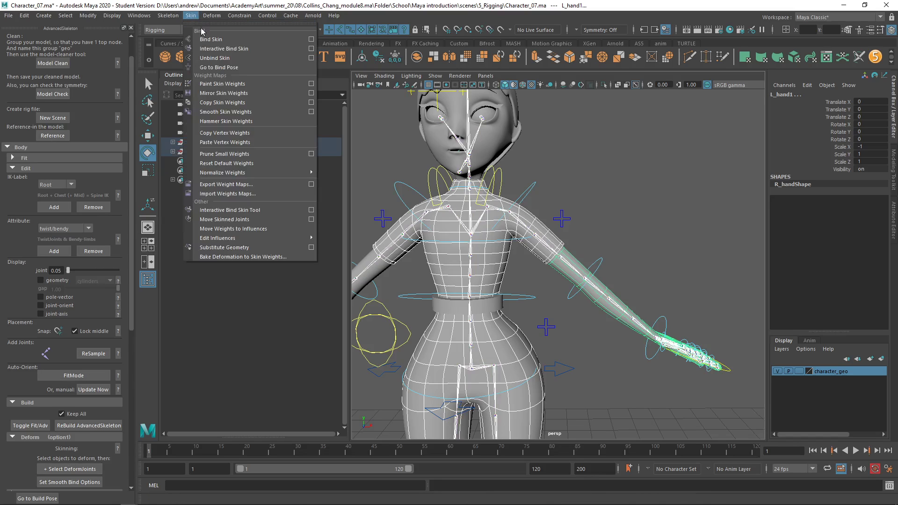
left_click(313, 39)
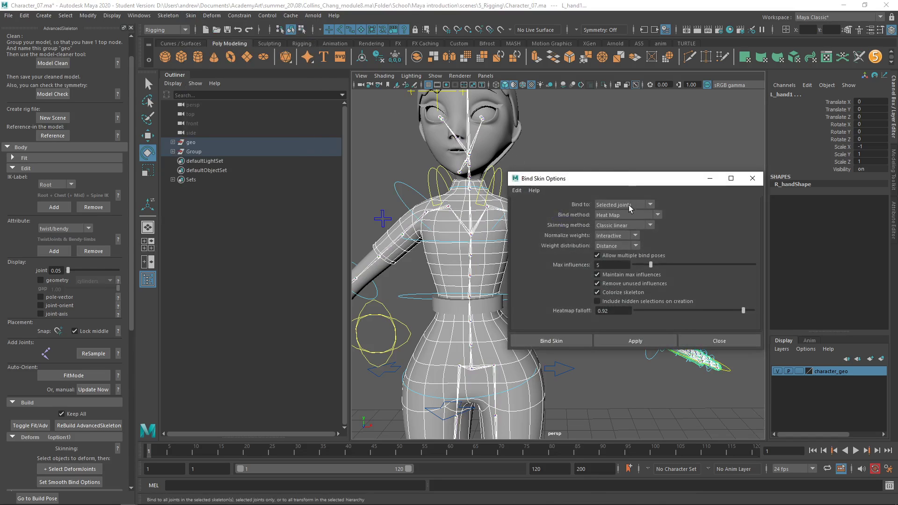
left_click(561, 342)
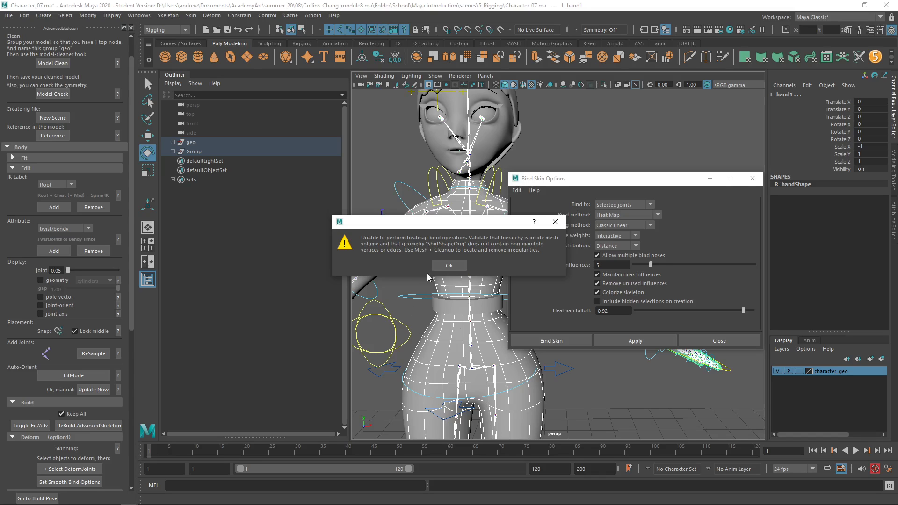
left_click(449, 265)
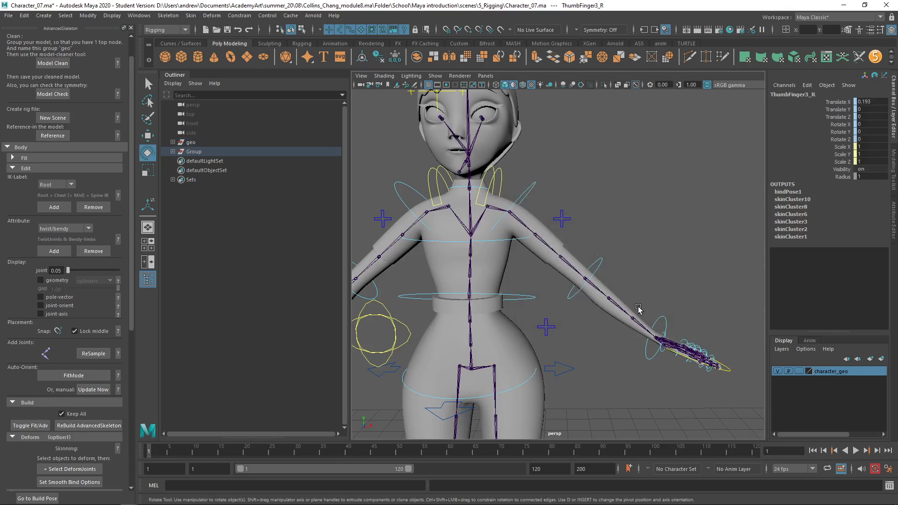
Step: Try rotating the FKShoulder_L and FKElbow_L controls to test the arm's deformation, and undo both rotations
left_click(547, 203)
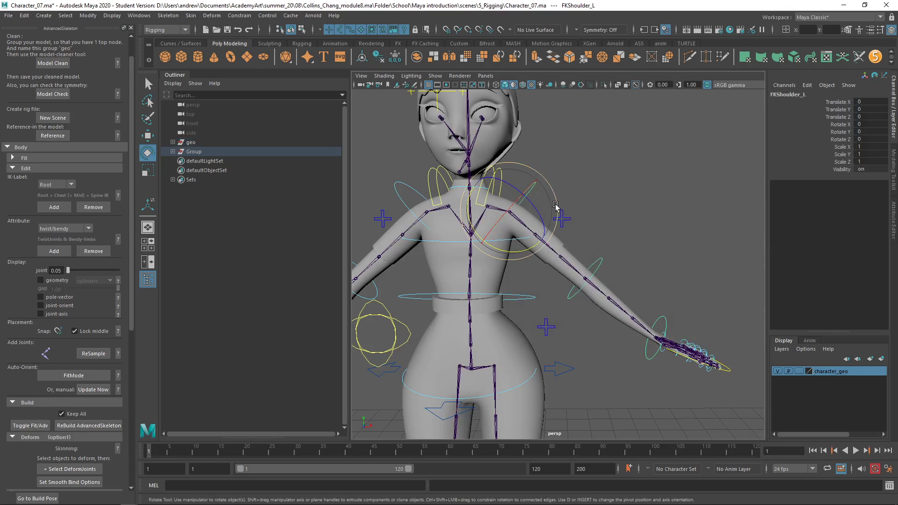
left_click_drag(552, 206, 575, 199)
key("ctrl+z")
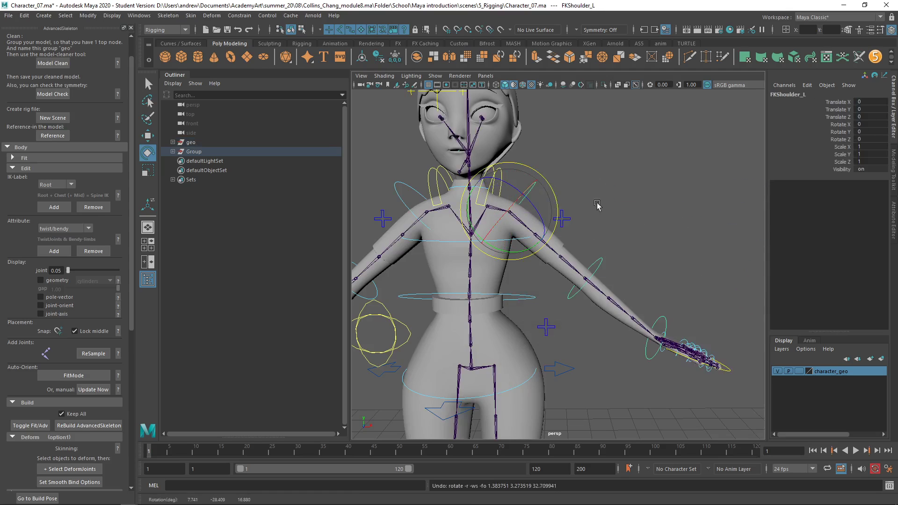
left_click(601, 267)
left_click_drag(600, 266, 559, 255)
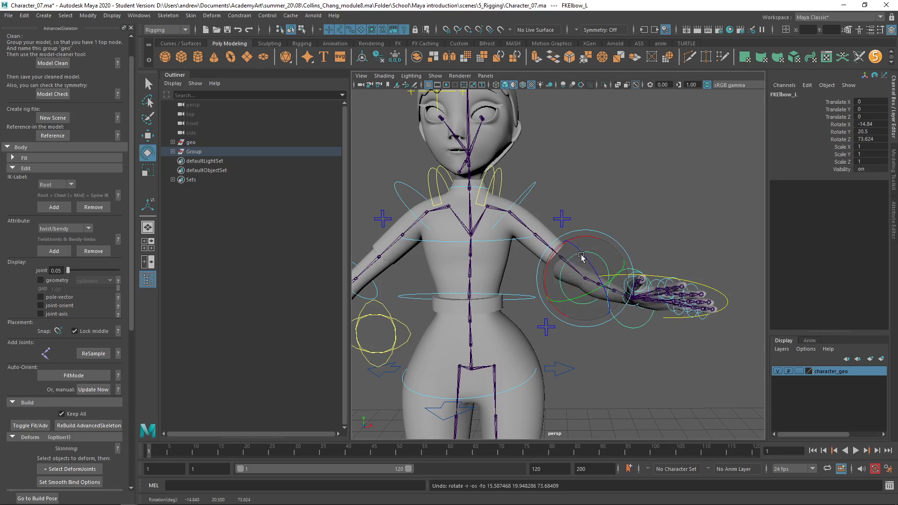
key("ctrl+z")
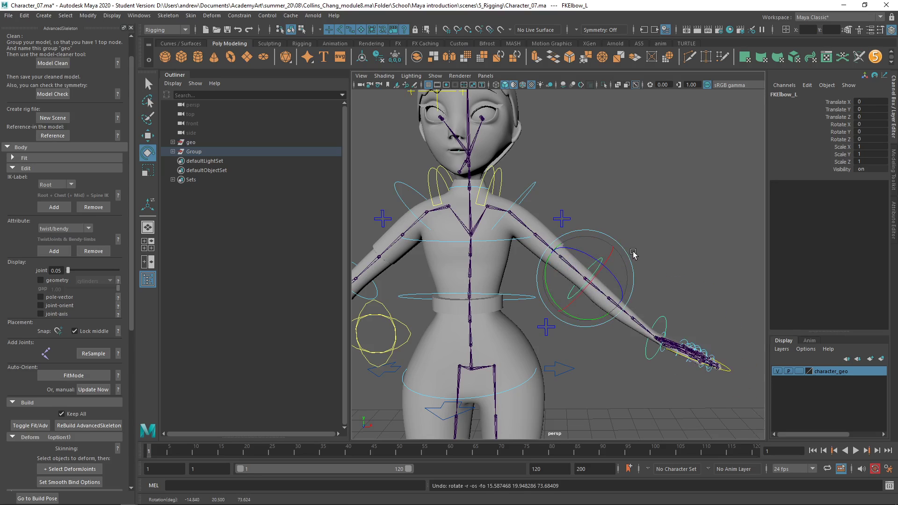
left_click(610, 220)
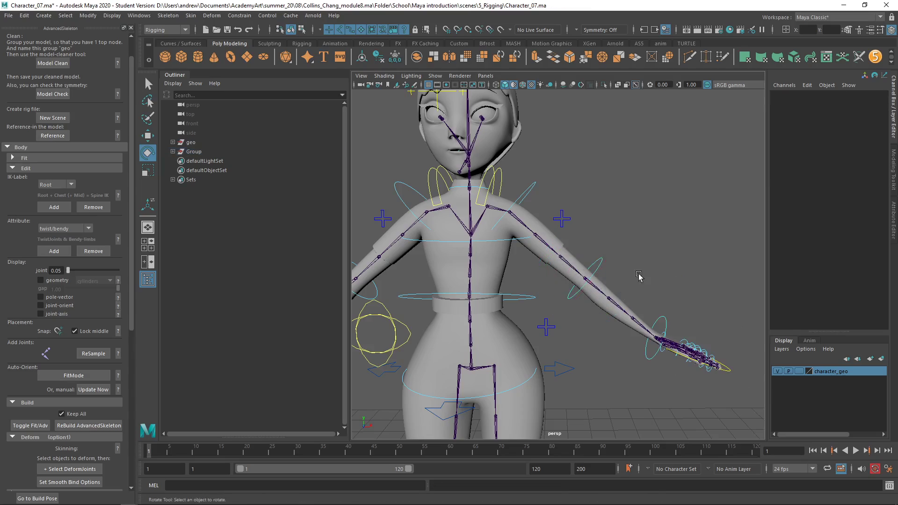
Step: Mirror the skin weights between the two arm meshes across YZ, with the Positive to negative direction turned off
left_click_drag(654, 259, 608, 273, "alt")
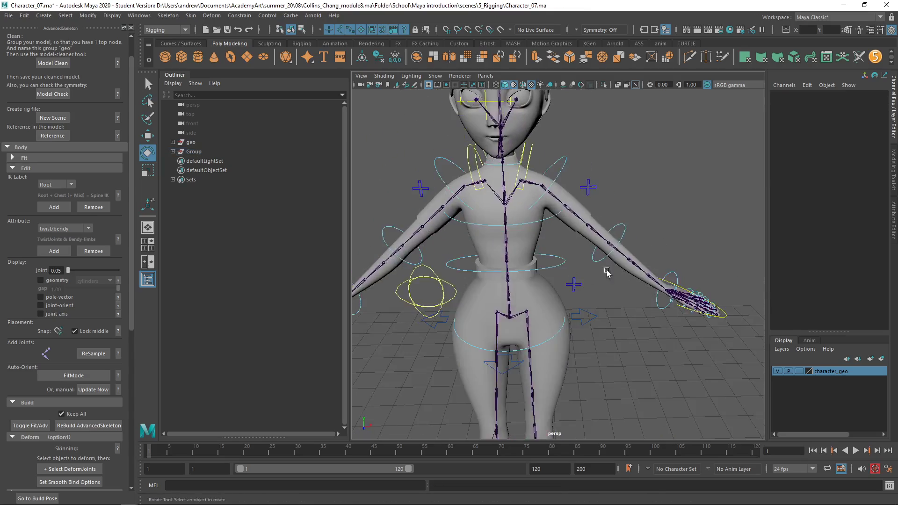
left_click(414, 230)
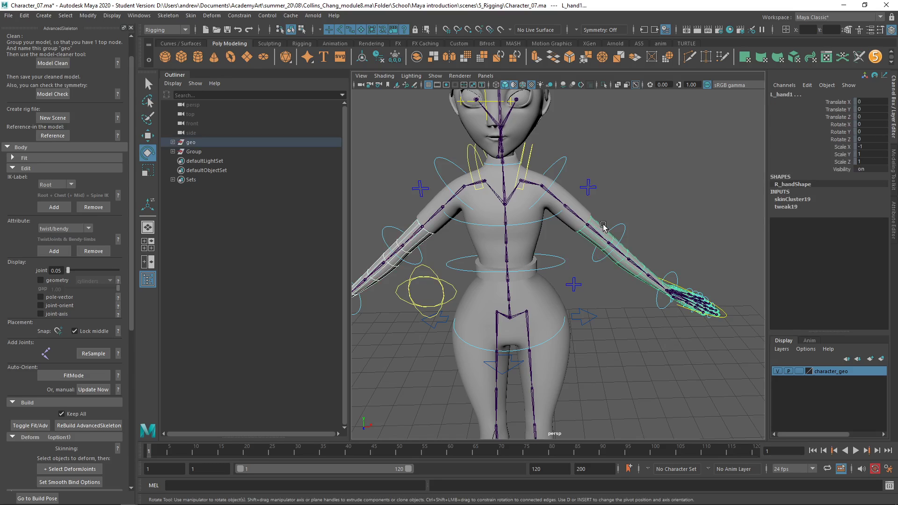
left_click(190, 15)
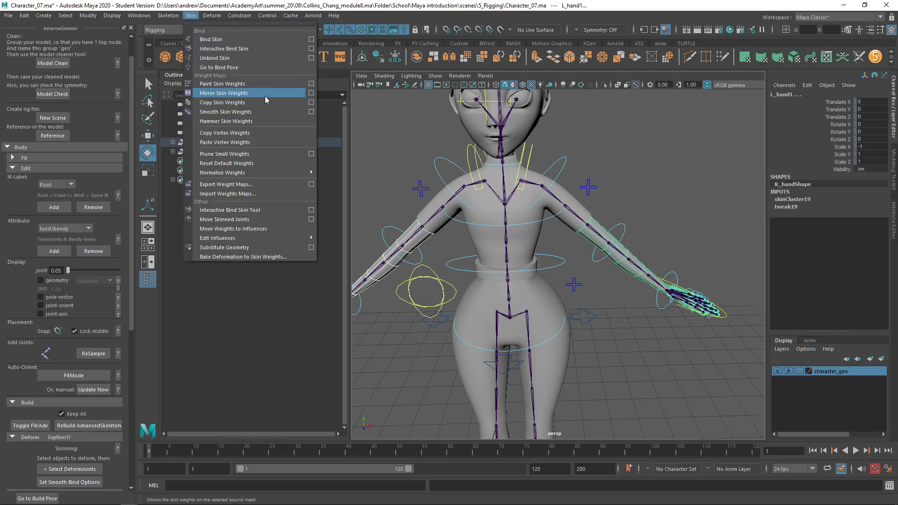
left_click(311, 96)
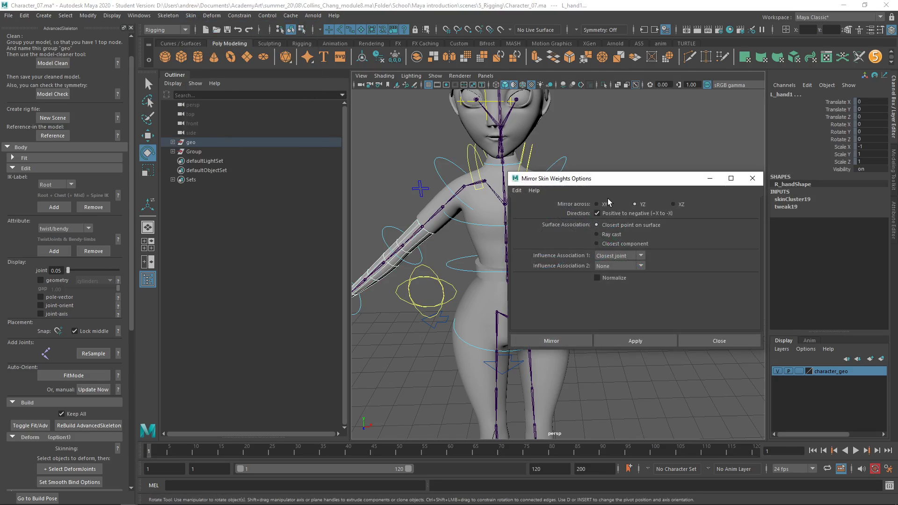
left_click(624, 215)
left_click(551, 341)
left_click(603, 260)
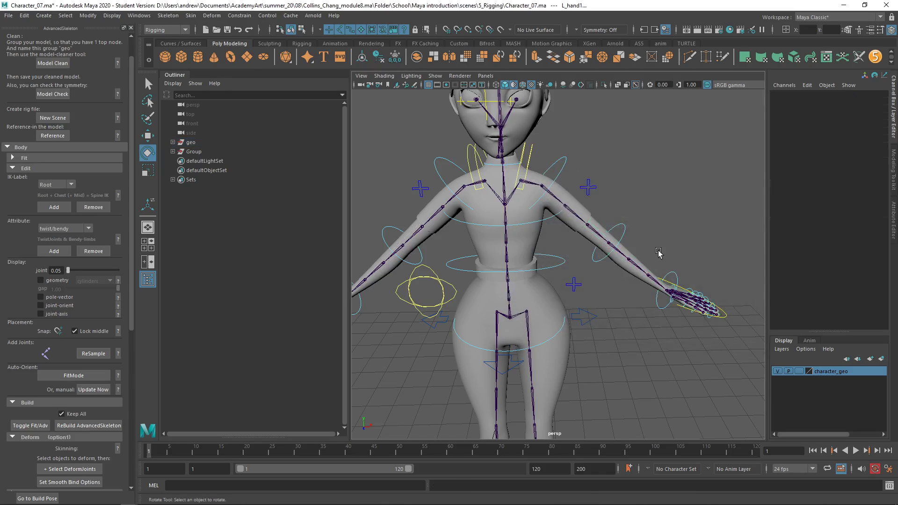
Step: Try rotating the FKElbow_L and FKElbow_R controls to compare how both forearms deform, and undo each rotation
left_click(624, 235)
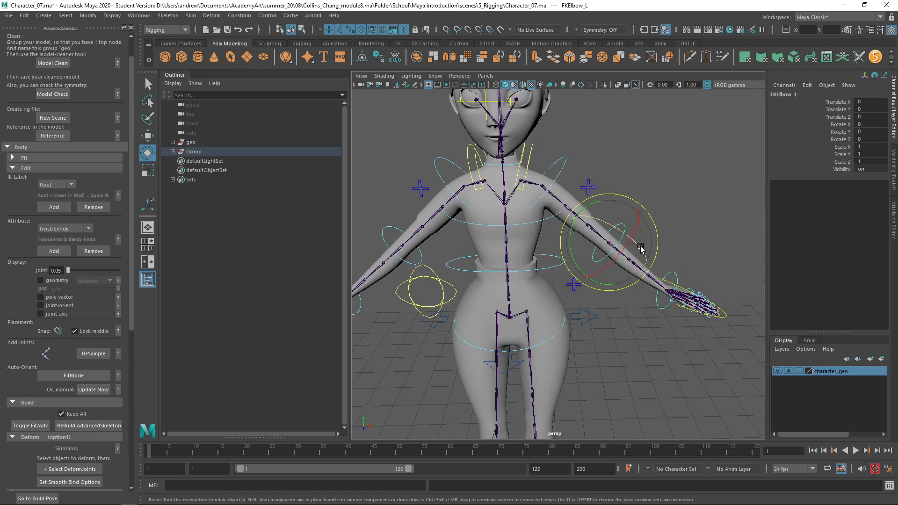
left_click_drag(625, 241, 600, 216)
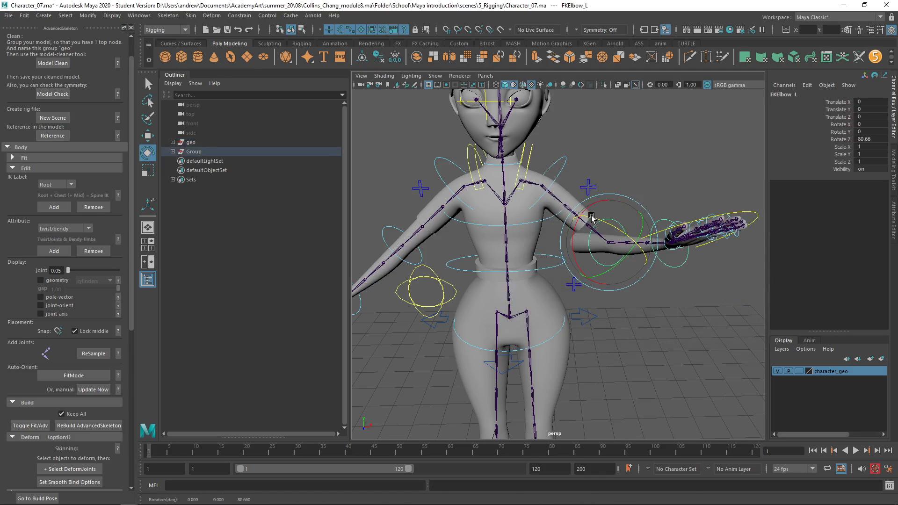
key("ctrl+z")
left_click(388, 226)
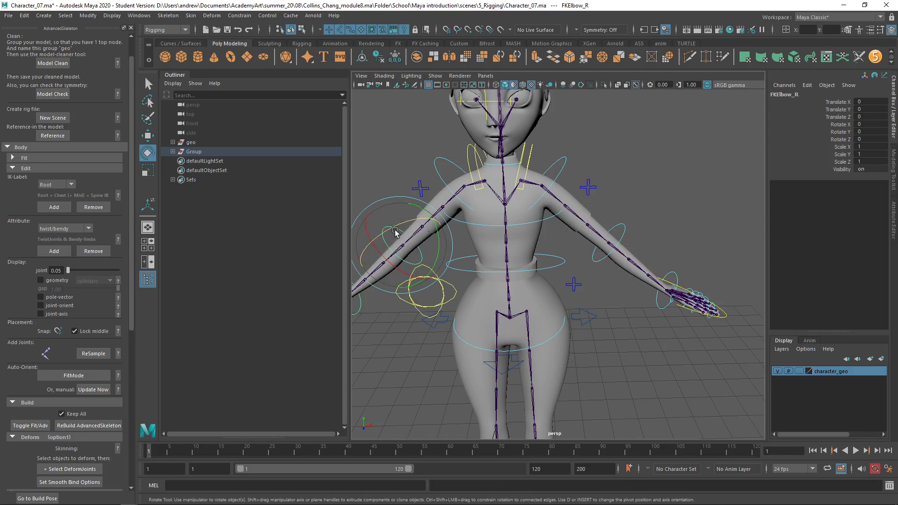
left_click_drag(393, 235, 442, 224)
key("ctrl+z")
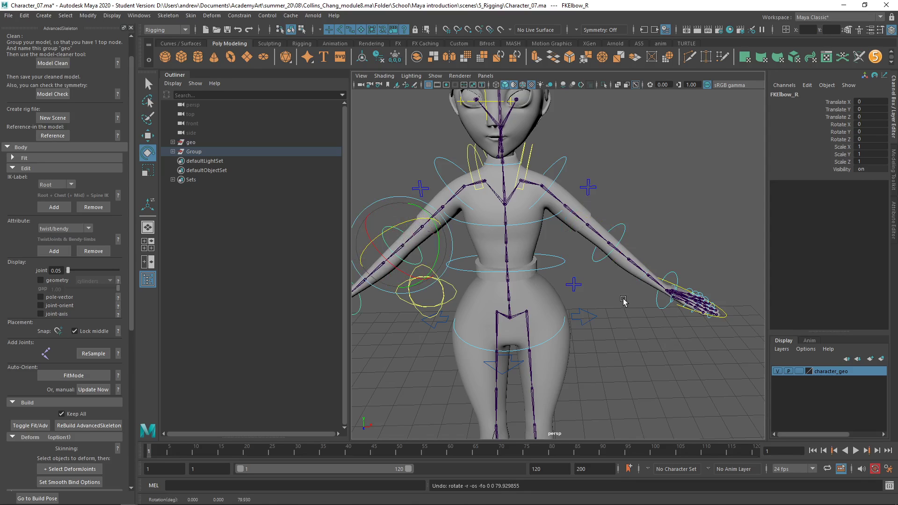
Step: Mirror the skin weights again from L_hand to L_hand1 across YZ, using Closest point on surface and Closest joint
key("q")
left_click(416, 244)
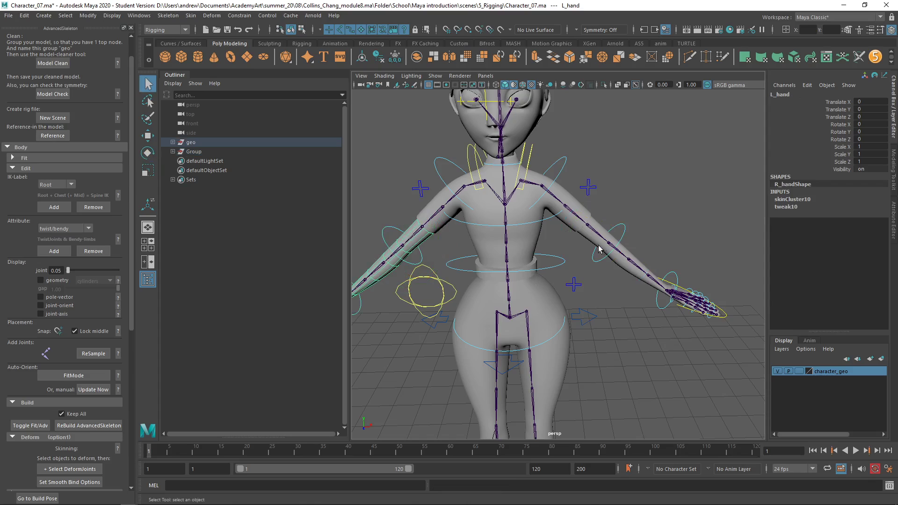
key("ctrl+shift+d")
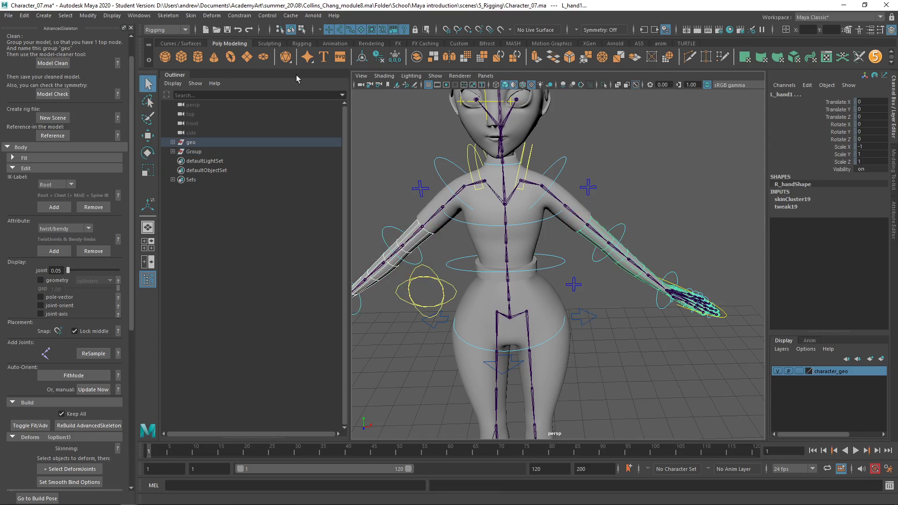
left_click(191, 15)
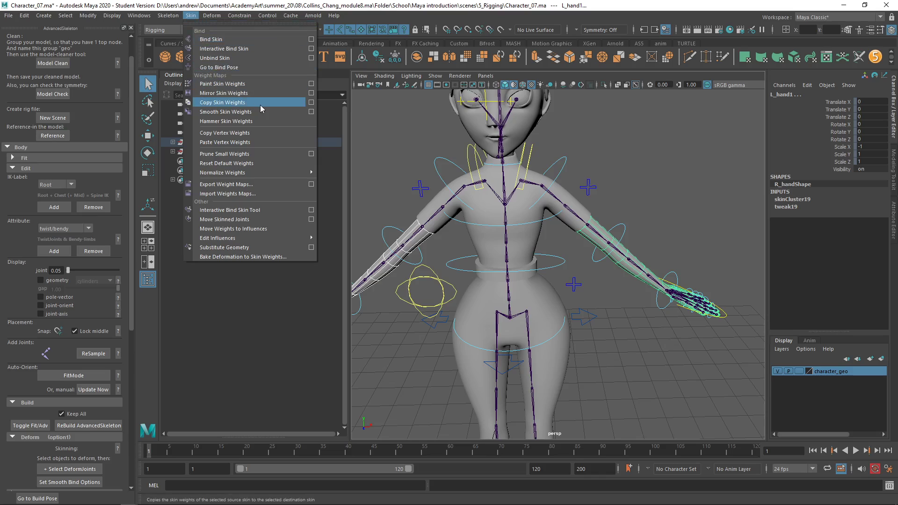
left_click(311, 93)
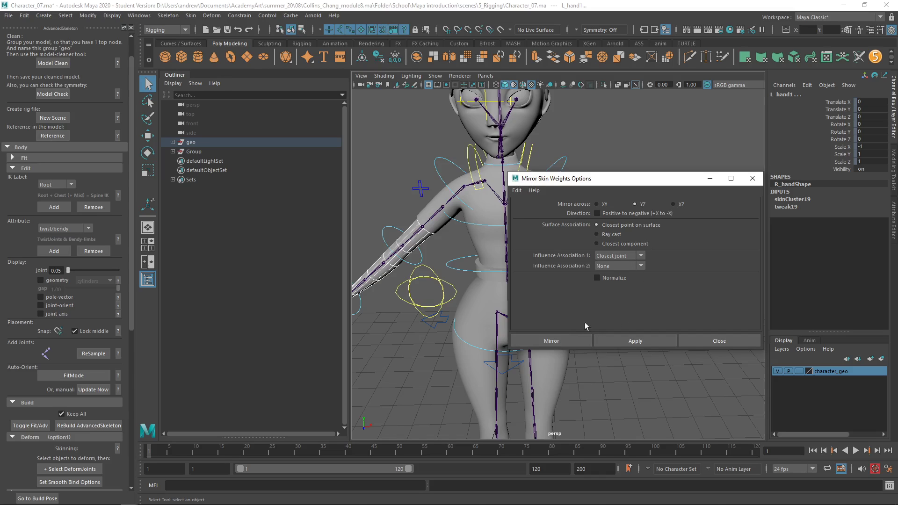
left_click_drag(585, 183, 703, 214)
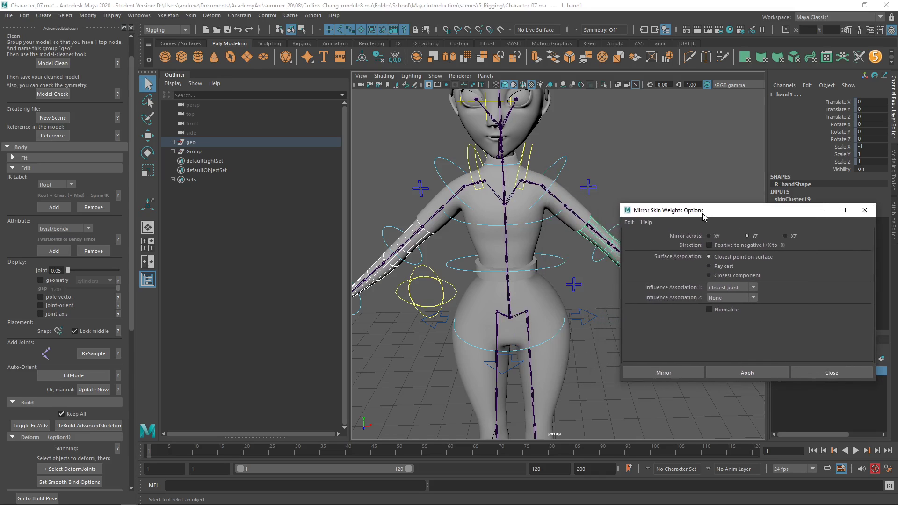
left_click(640, 372)
left_click(624, 290)
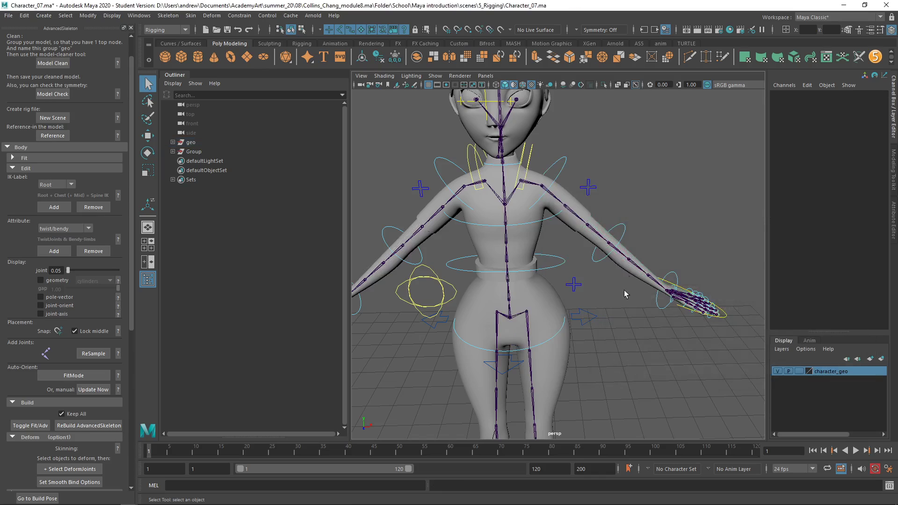
Step: Try rotating the FKElbow_L control about Z to recheck the forearm's deformation, and undo the rotation
left_click(626, 235)
key("e")
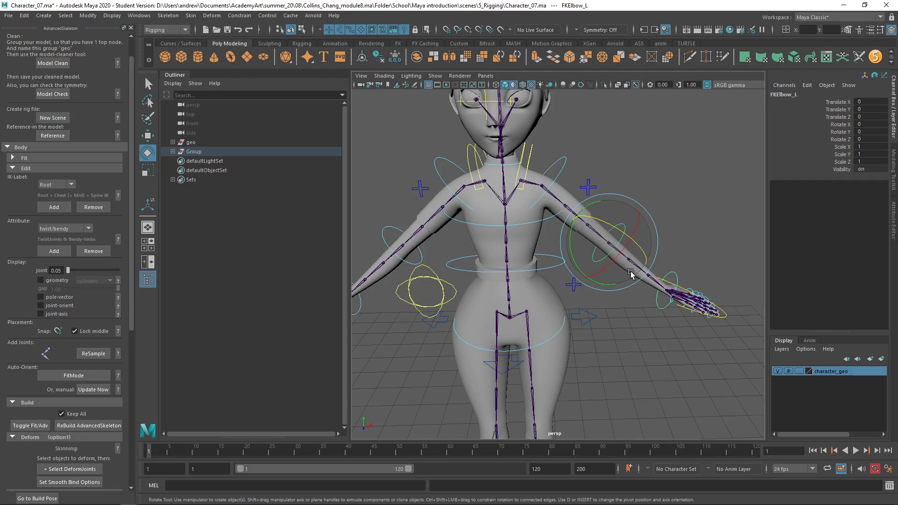
left_click_drag(641, 250, 613, 224)
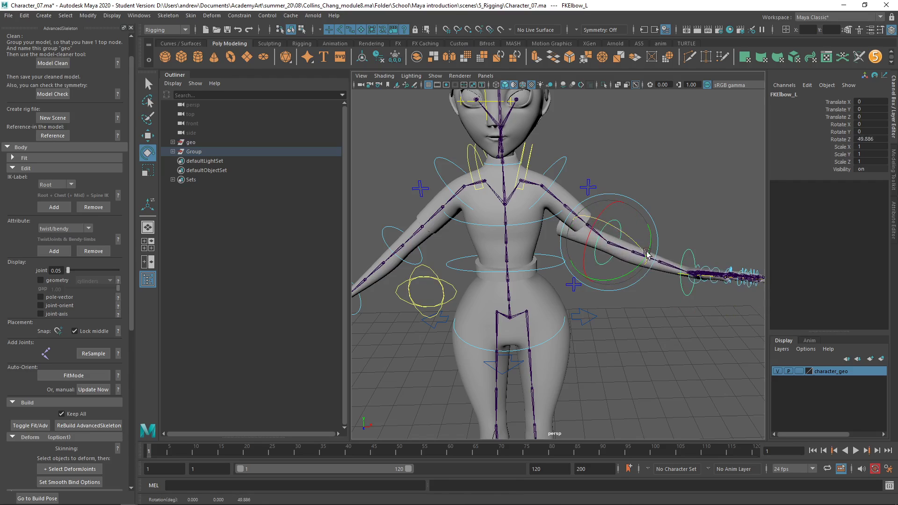
key("ctrl+z")
Step: Try setting the index, middle, ring, pinky and thumb curls of Fingers_L to 9.2 to test the hand's deformation
left_click_drag(689, 263, 663, 261, "alt")
middle_click_drag(660, 290, 575, 232, "alt")
left_click_drag(600, 275, 577, 303, "alt")
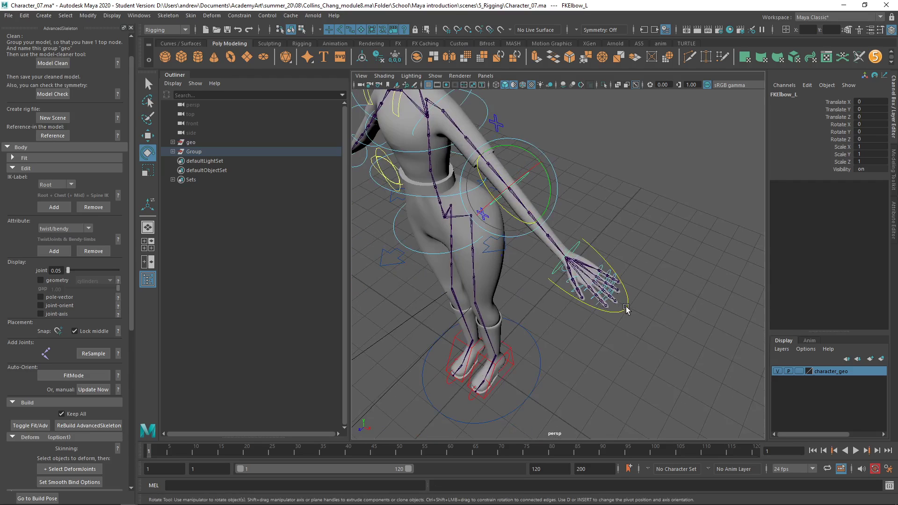
left_click(627, 309)
right_click_drag(569, 331, 807, 339, "alt")
middle_click_drag(674, 316, 562, 254, "alt")
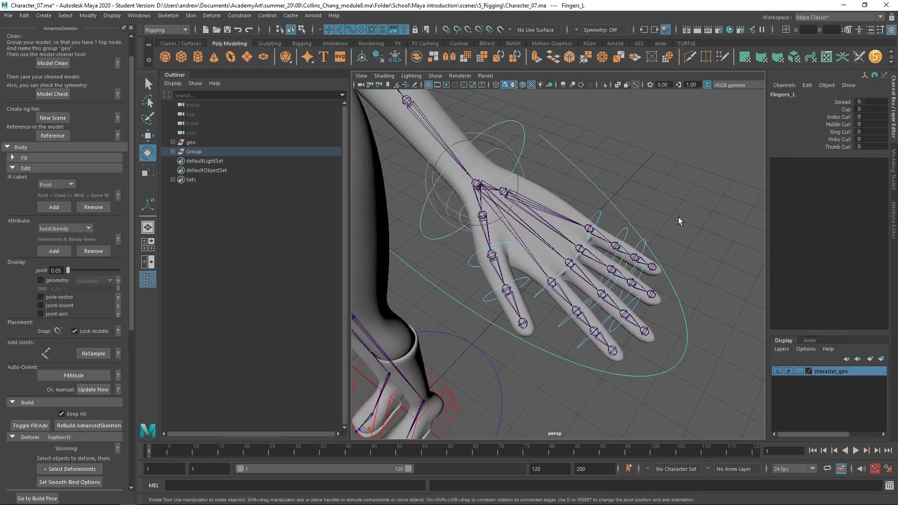
left_click_drag(833, 118, 834, 147)
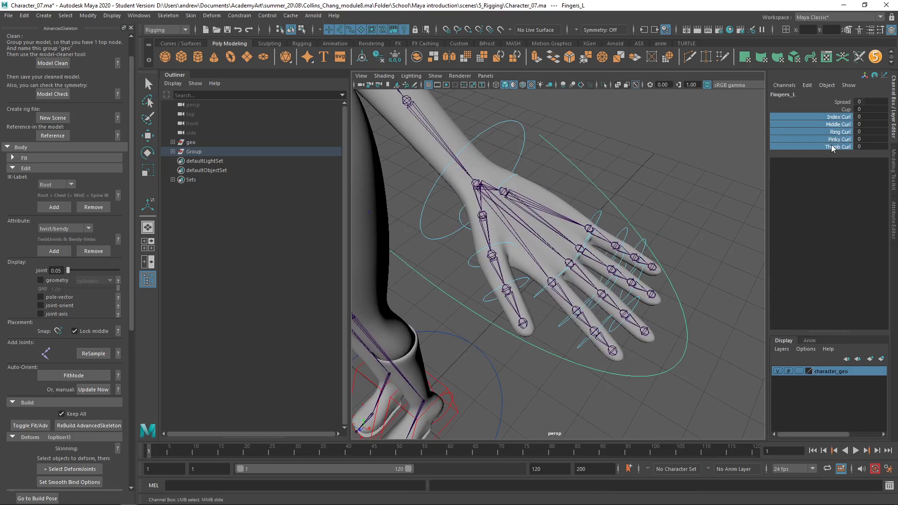
middle_click_drag(666, 173, 714, 180)
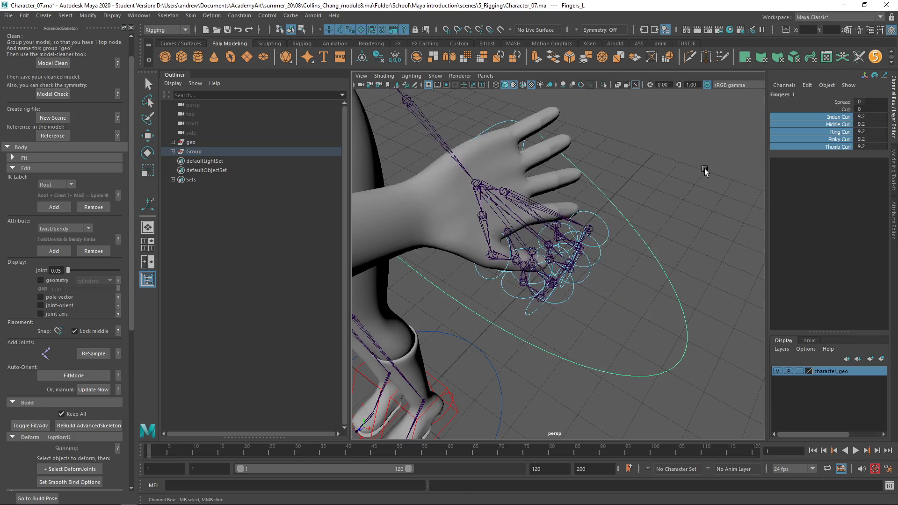
Step: Undo the finger curl changes on the Fingers_L control and clear the selection
key("ctrl+z")
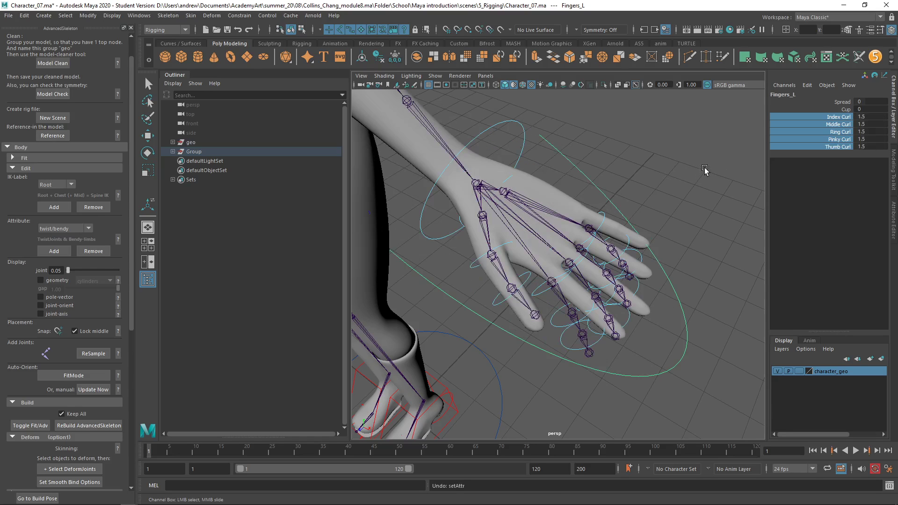
scroll(641, 224, "down", 5)
left_click(470, 190)
key("e")
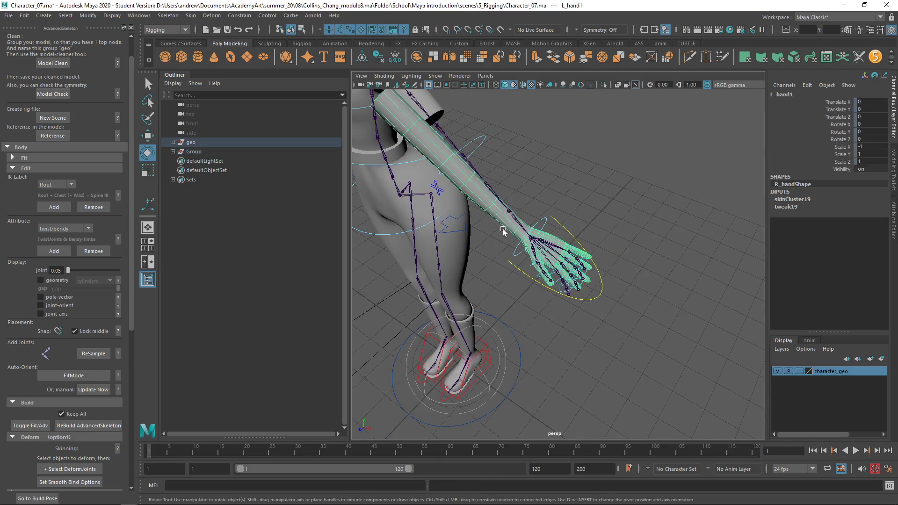
left_click_drag(473, 220, 498, 273, "alt")
key("ctrl+z")
key("ctrl+z")
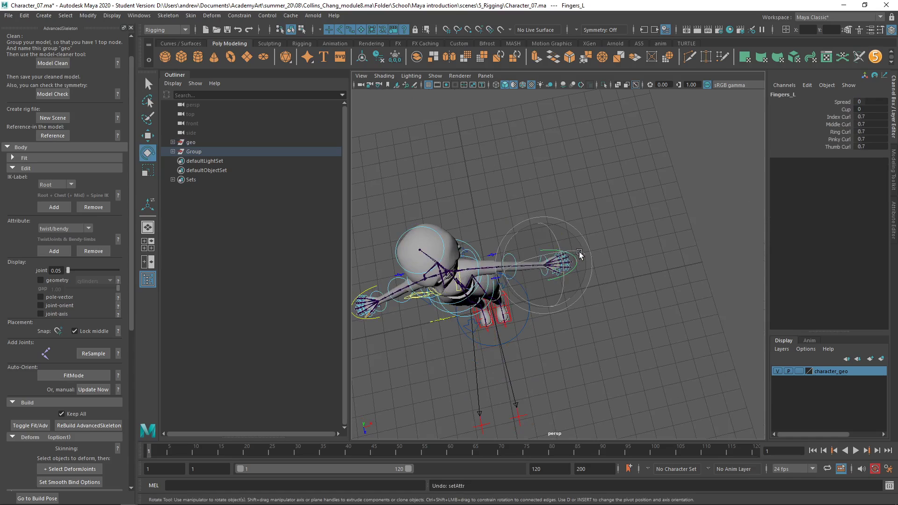
left_click(614, 286)
Step: Remove the skin cluster from the L_hand1 mesh
left_click_drag(608, 316, 552, 290, "alt")
right_click_drag(552, 290, 702, 279, "alt")
left_click(496, 187)
left_click_drag(496, 187, 665, 317, "alt")
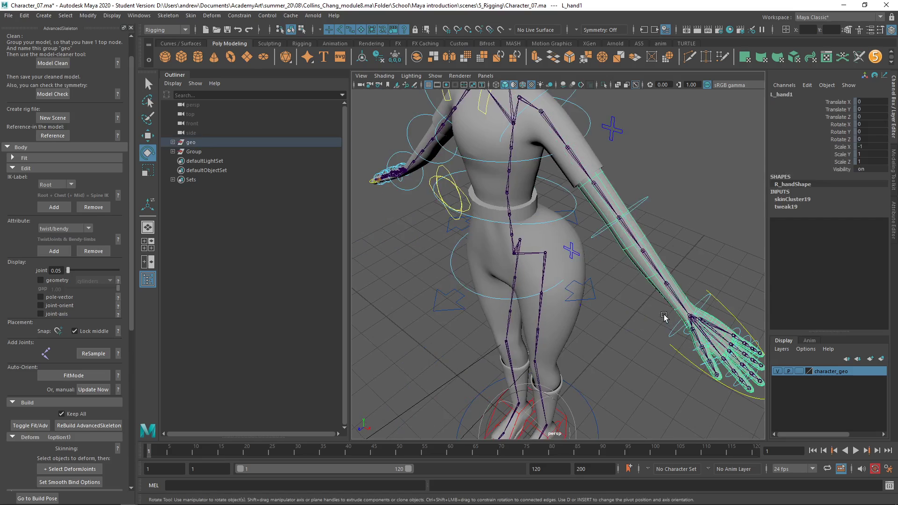
left_click_drag(575, 278, 606, 258, "alt")
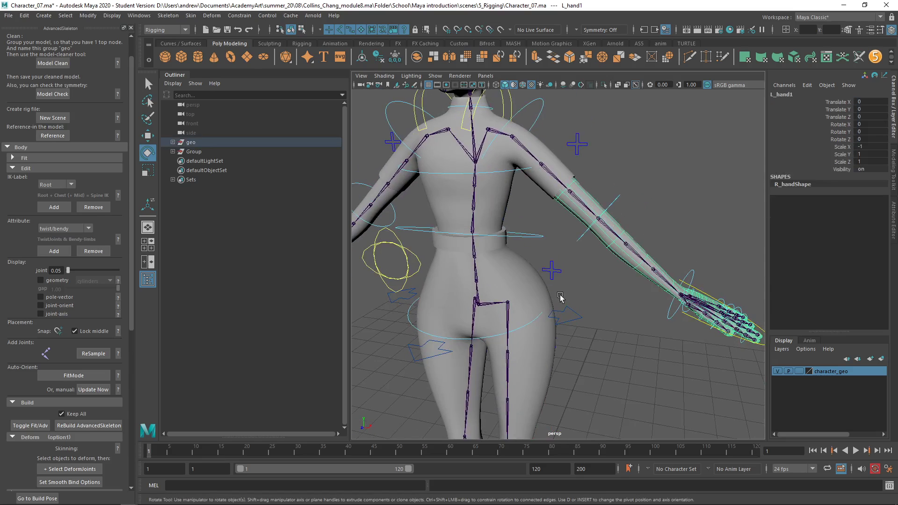
Step: Select the Shirt and Pants2 meshes in turn to check their skin inputs
scroll(559, 290, "down", 5)
left_click(527, 239)
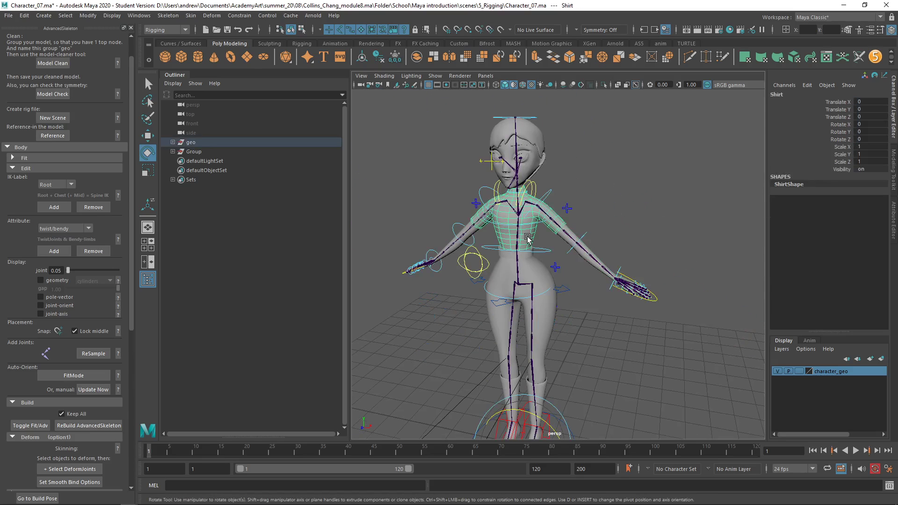
left_click(541, 268)
left_click_drag(588, 361, 565, 258, "alt")
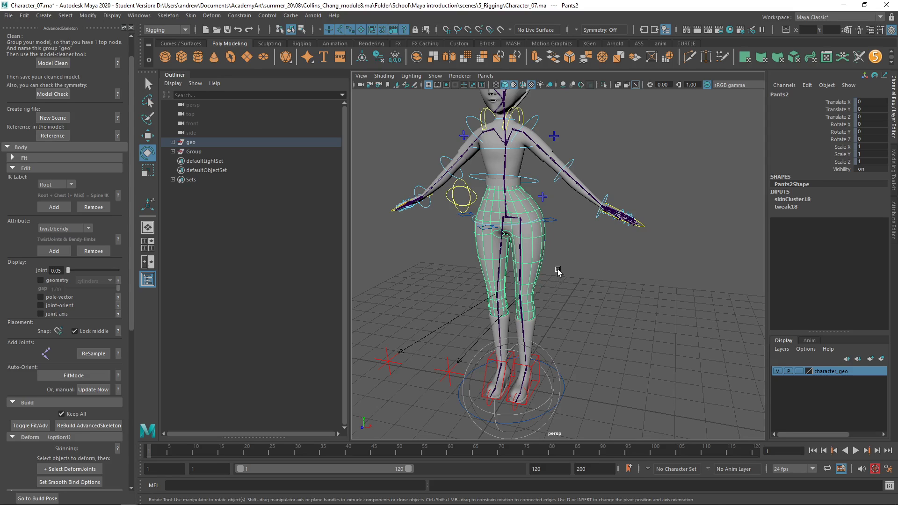
left_click(583, 371)
Step: Try moving the IKLeg_L control upward to test the leg's deformation, and undo the move
left_click(537, 363)
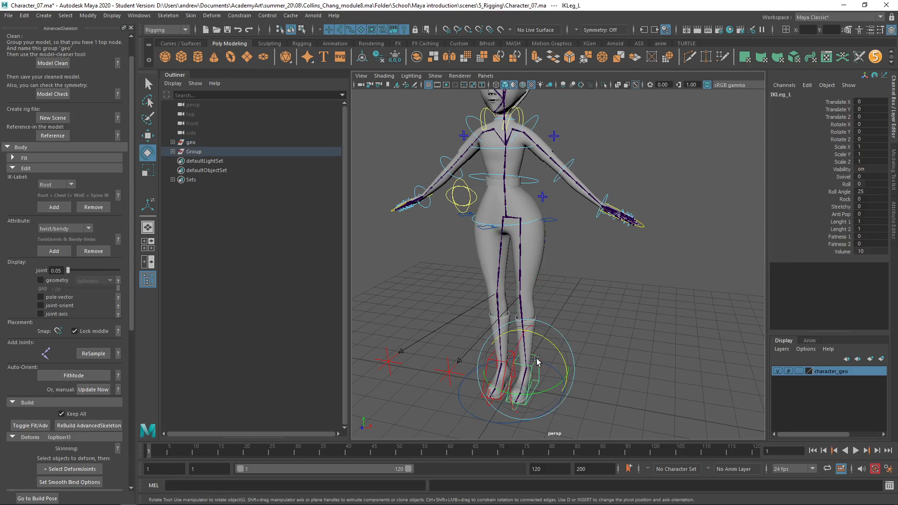
key("w")
left_click_drag(536, 363, 547, 300)
key("z")
middle_click_drag(566, 314, 543, 401, "alt")
right_click_drag(543, 401, 674, 302, "alt")
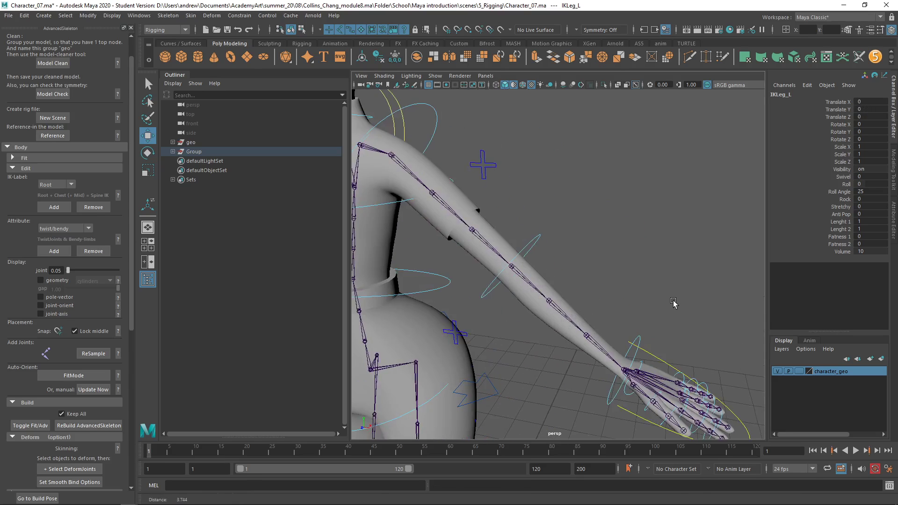
Step: Select the L_hand1 and Shirt meshes together with all of the rig's deform joints
middle_click_drag(539, 291, 616, 312, "alt")
left_click(589, 261)
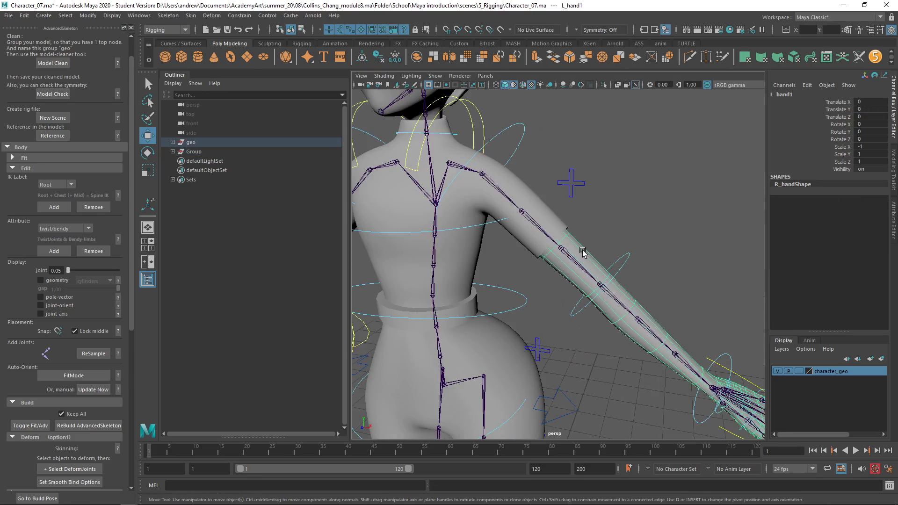
scroll(583, 253, "down", 5)
left_click(540, 208)
scroll(527, 322, "down", 2)
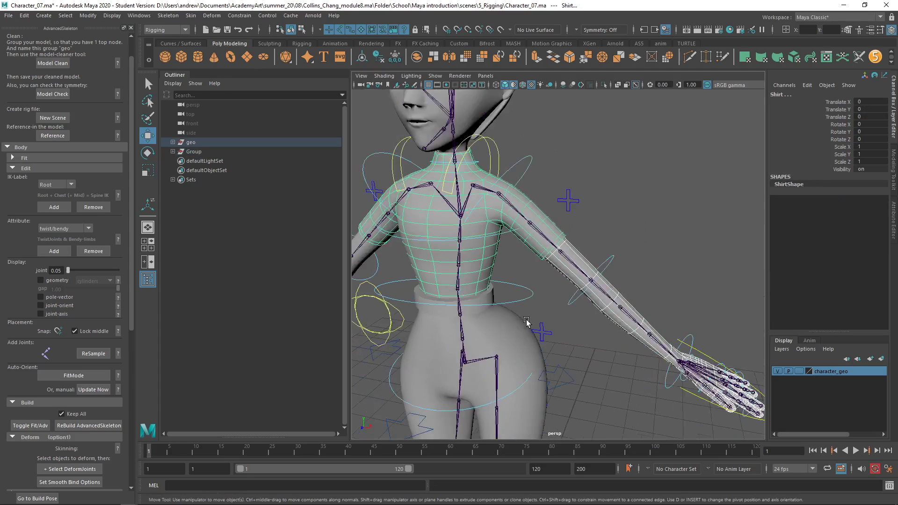
scroll(527, 322, "down", 2)
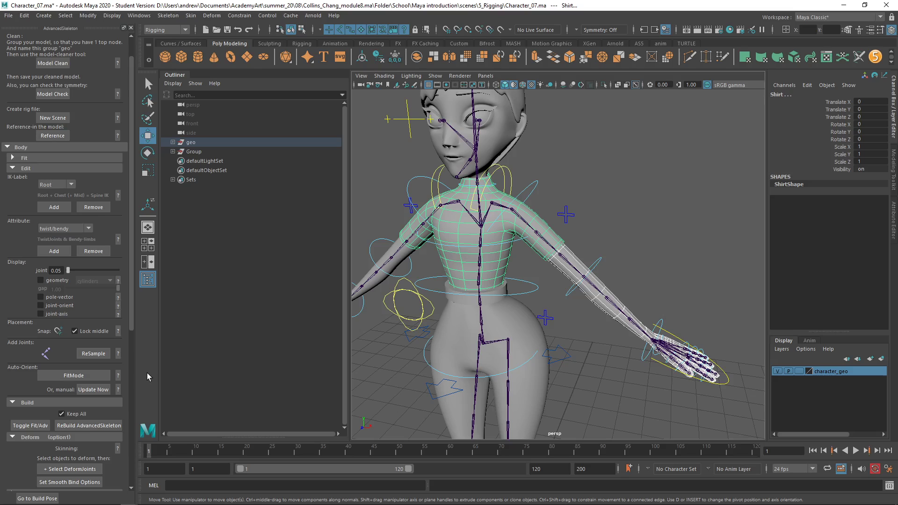
left_click(68, 469)
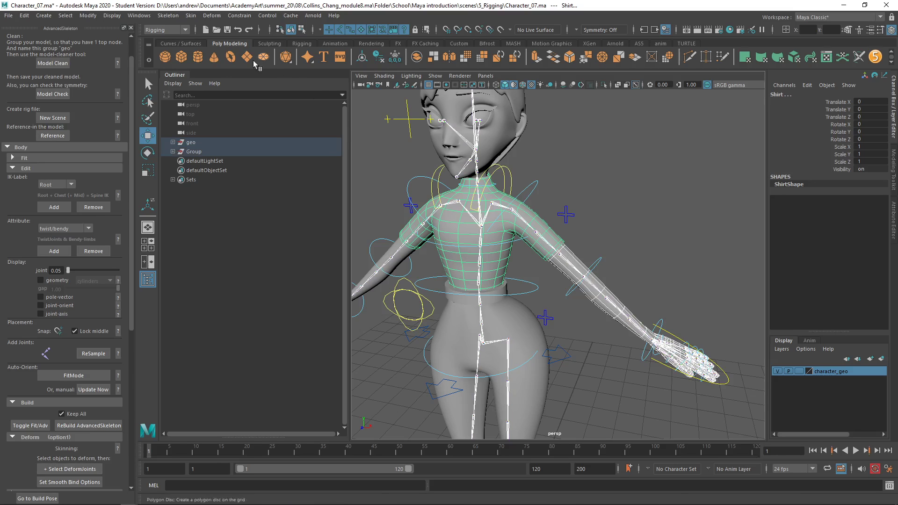
Step: Bind the selected meshes to the selected joints using the Geodesic Voxel bind method
left_click(191, 16)
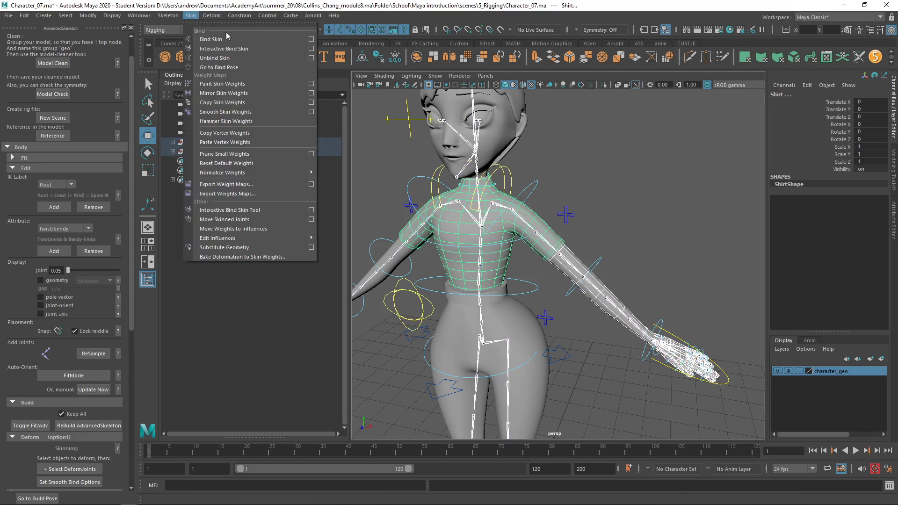
left_click(311, 38)
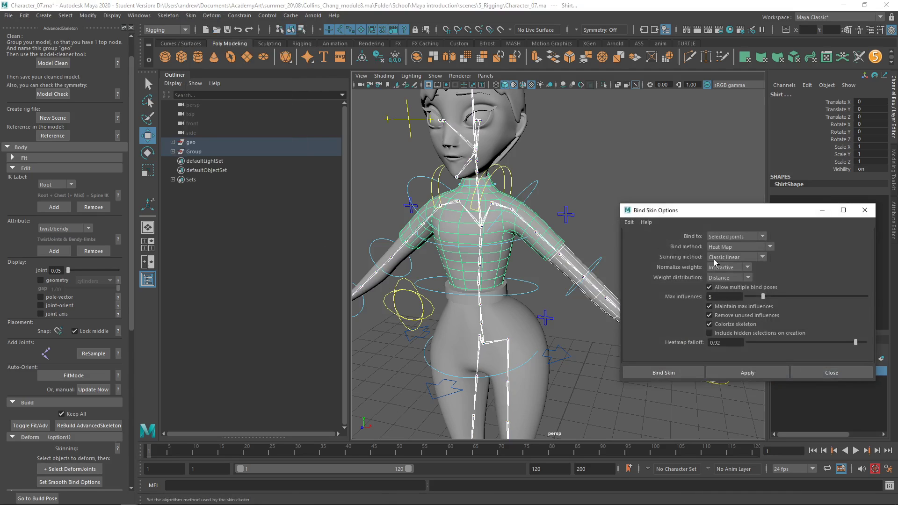
left_click(735, 246)
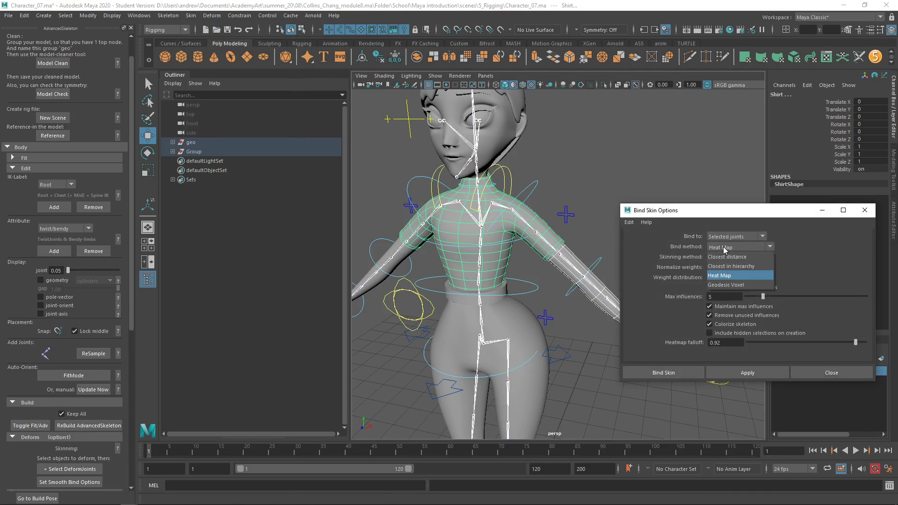
left_click(730, 282)
left_click(663, 373)
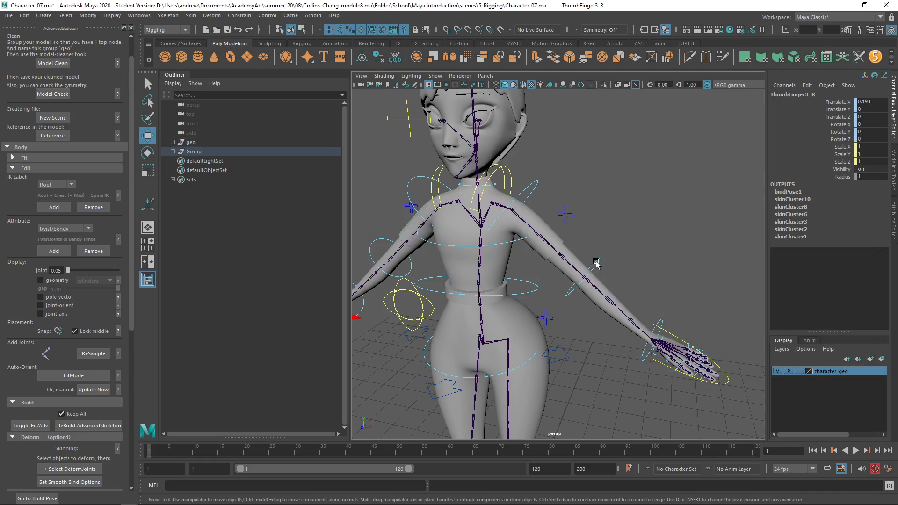
Step: Try rotating the FKElbow_L control to test the forearm's deformation, and undo the rotation
left_click(576, 283)
key("e")
left_click_drag(574, 277, 557, 255)
key("ctrl+z")
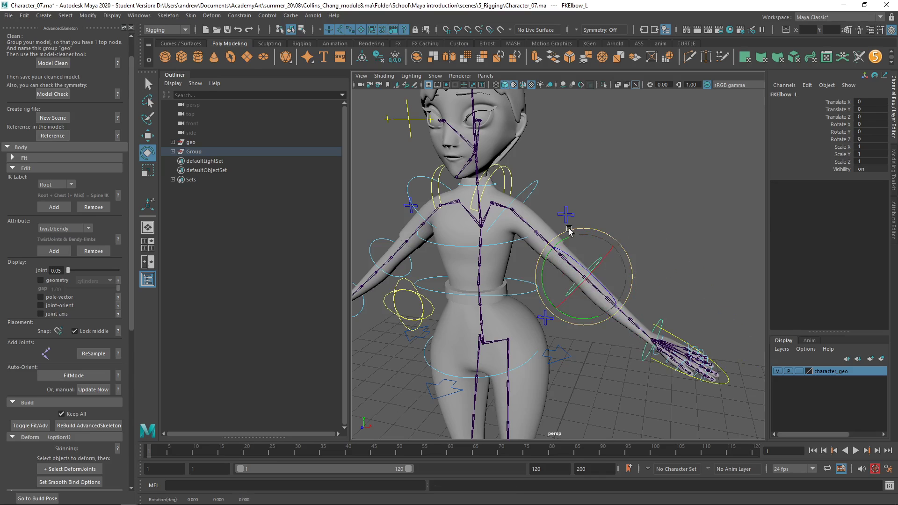
Step: Try rotating the FKShoulder_L control to test the sleeve and arm, undo the rotation and clear the selection
left_click(543, 229)
left_click(534, 187)
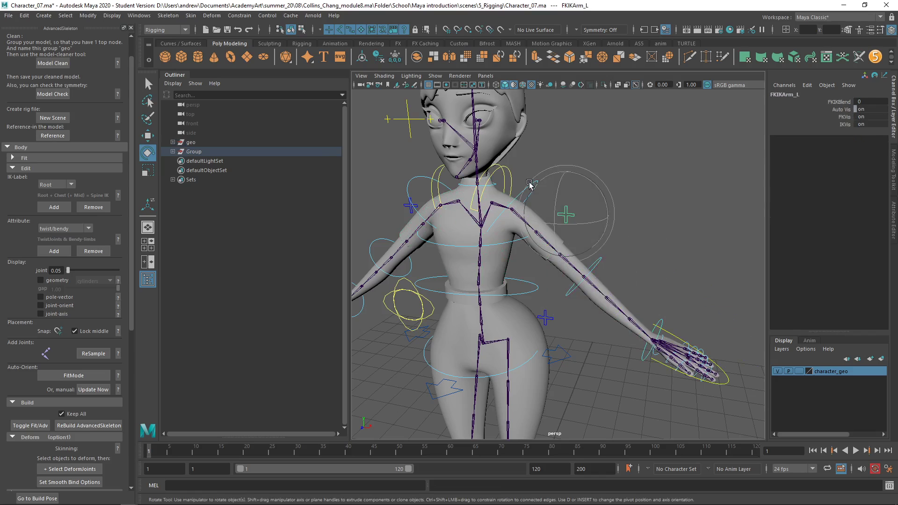
left_click_drag(555, 201, 572, 193)
key("ctrl+z")
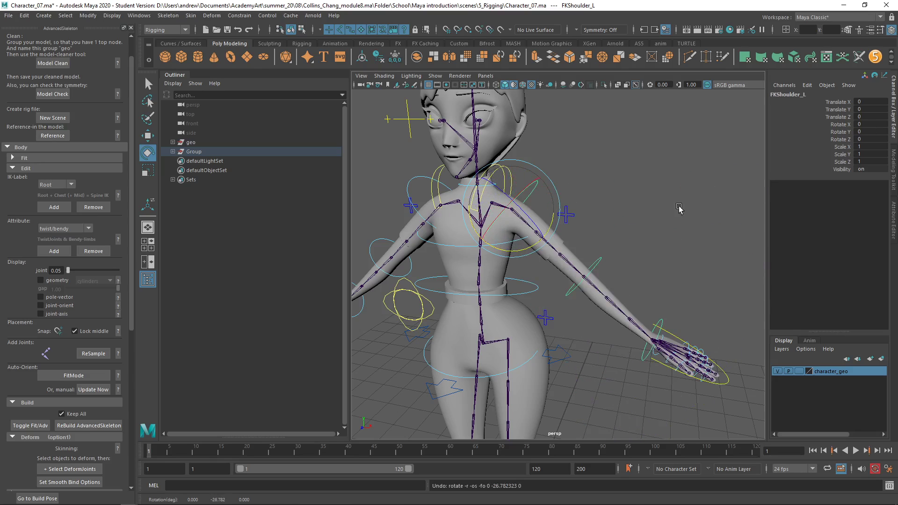
left_click(680, 209)
left_click_drag(680, 209, 642, 257, "alt")
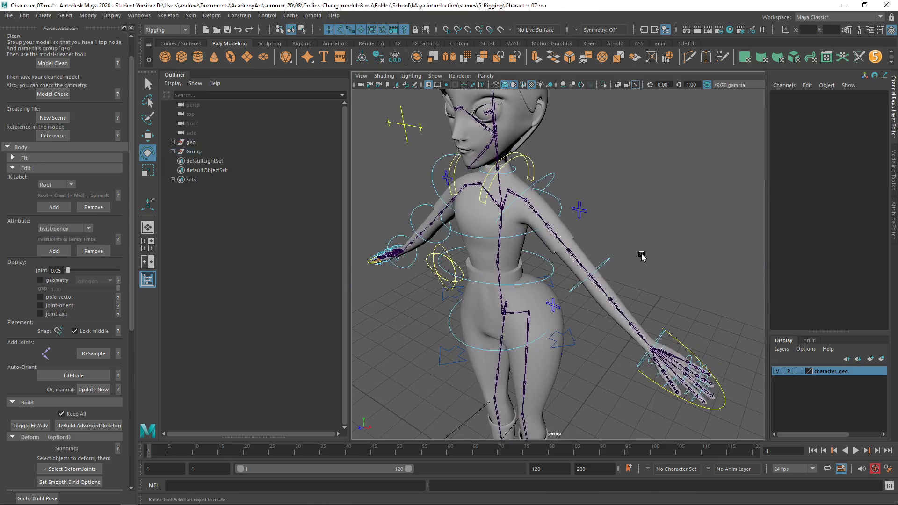
Step: Try curling all five fingers with the Fingers_L control to test the left hand's deformation
left_click(622, 303)
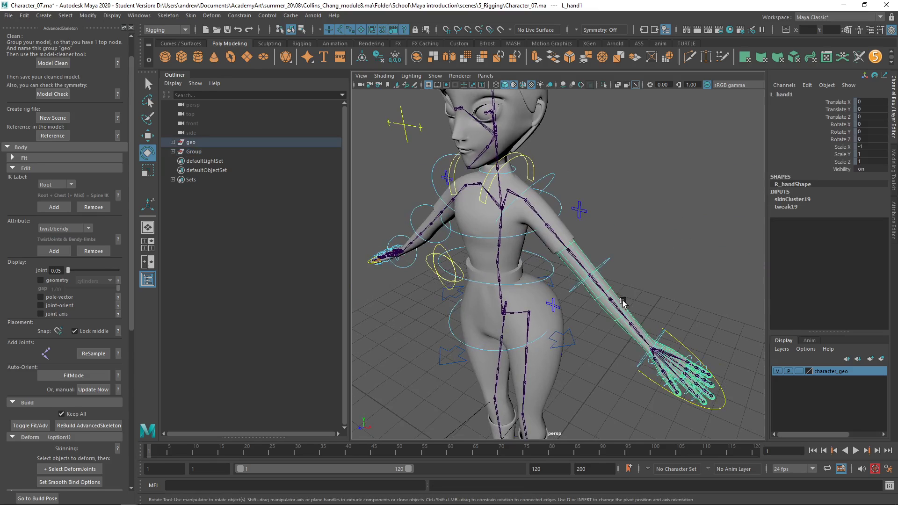
left_click(685, 344)
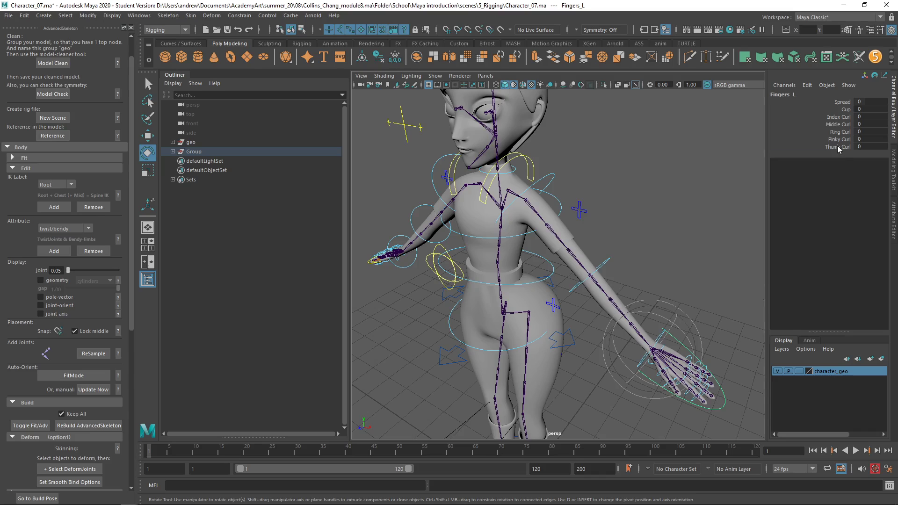
left_click_drag(837, 148, 837, 117)
middle_click_drag(730, 255, 676, 258)
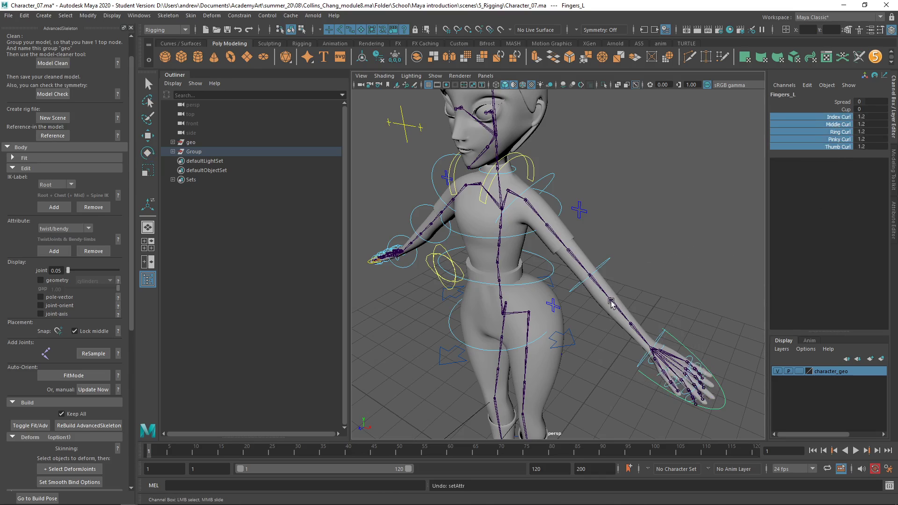
Step: Open the Paint Skin Weights tool on L_hand1, examine its list of joint influences, and leave the tool
left_click(605, 289)
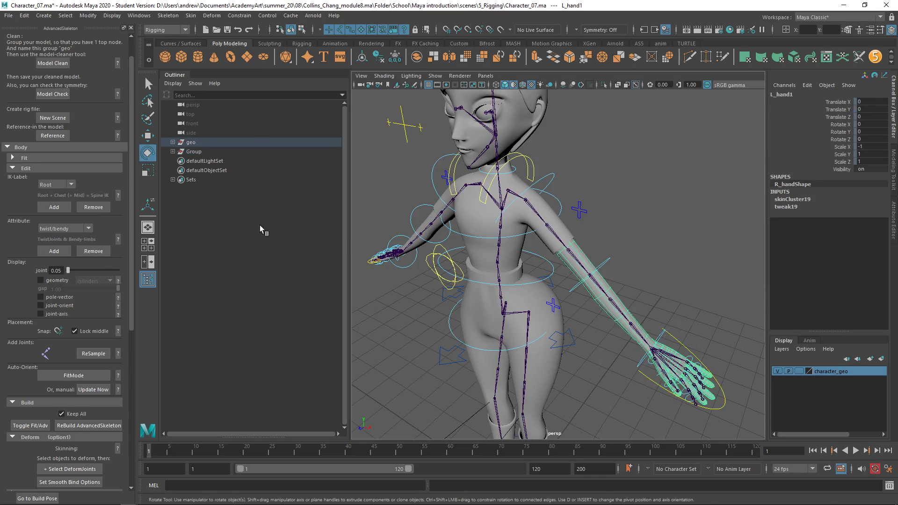
key("e")
right_click(592, 159)
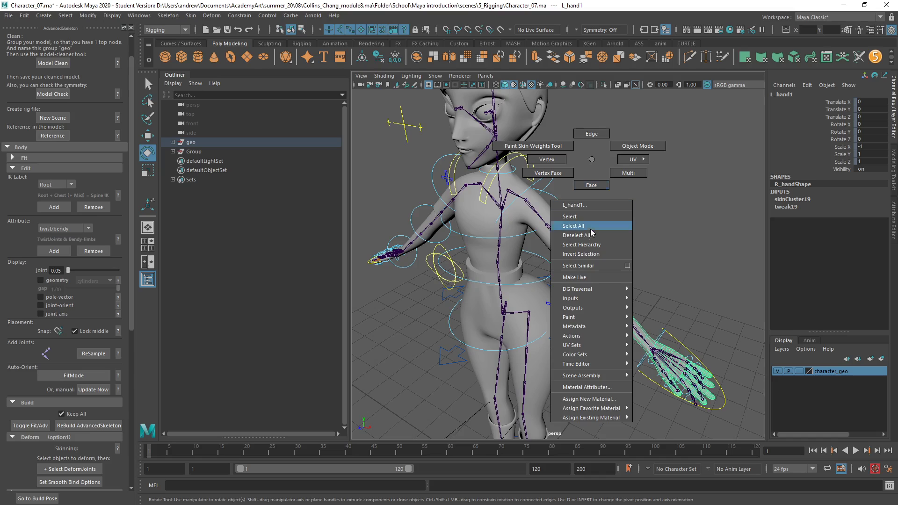
mouse_move(597, 318)
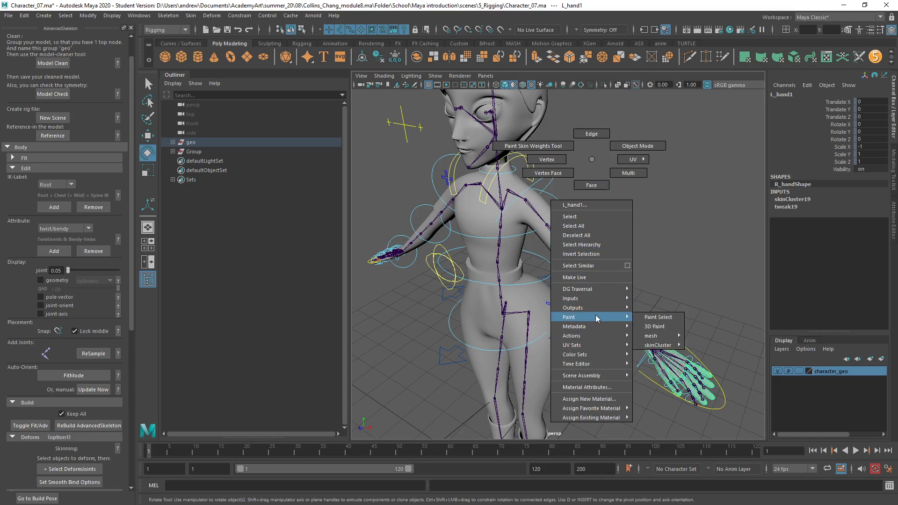
mouse_move(660, 345)
left_click(705, 346)
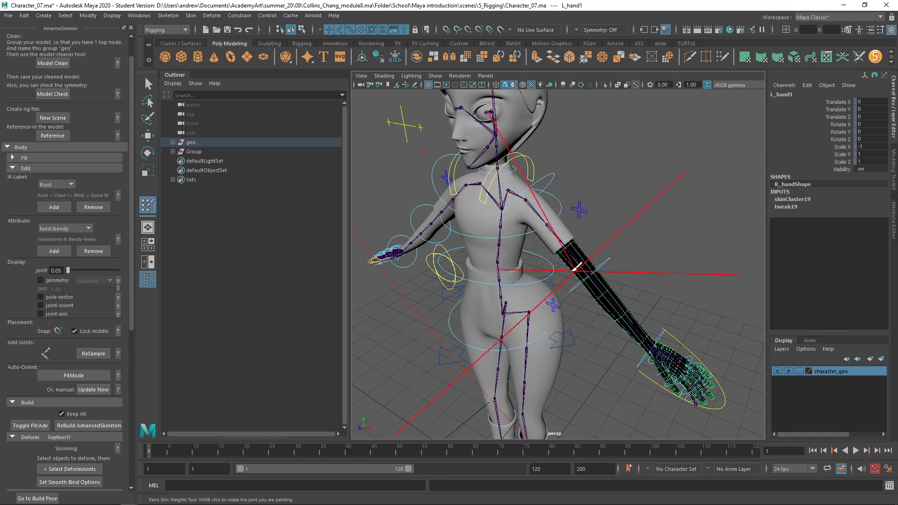
double_click(148, 204)
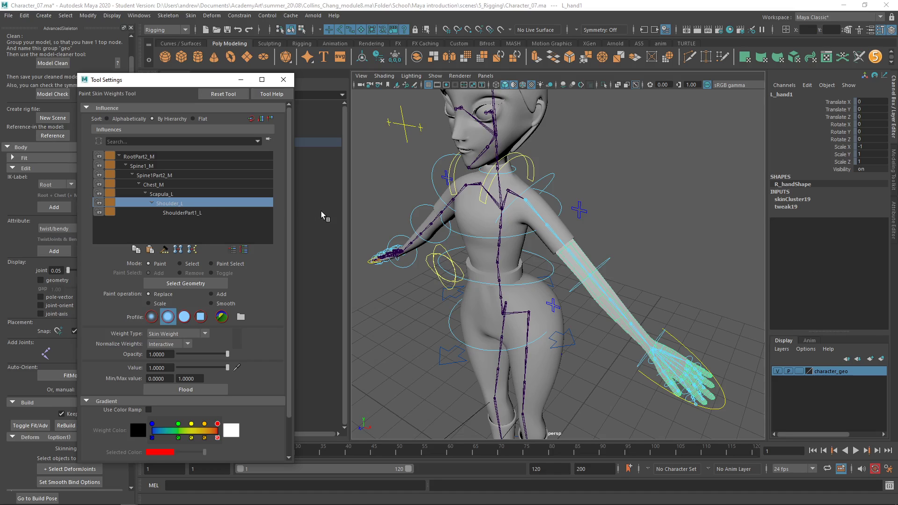
key("q")
left_click(279, 82)
Step: Check the Shirt mesh's skin inputs and try rotating the FKShoulder_L control to test the sleeve
left_click(456, 202)
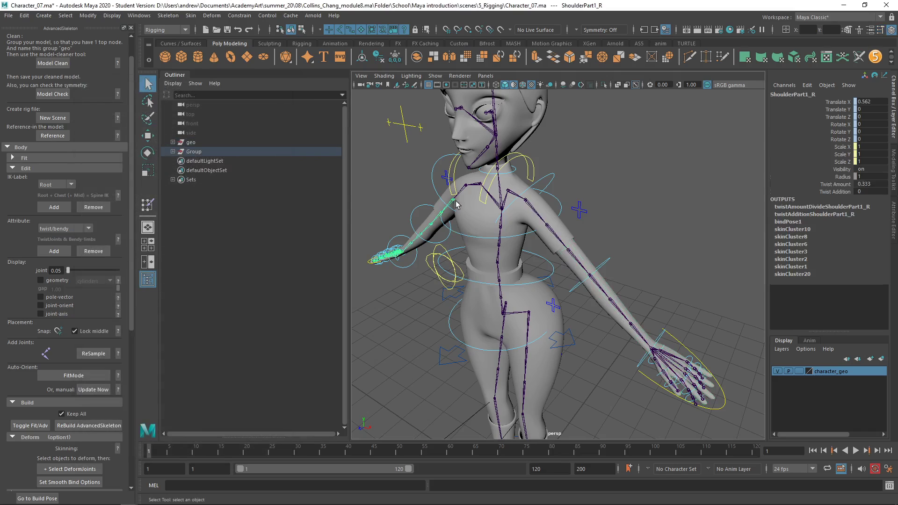
left_click(464, 220)
left_click_drag(568, 171, 594, 170, "alt")
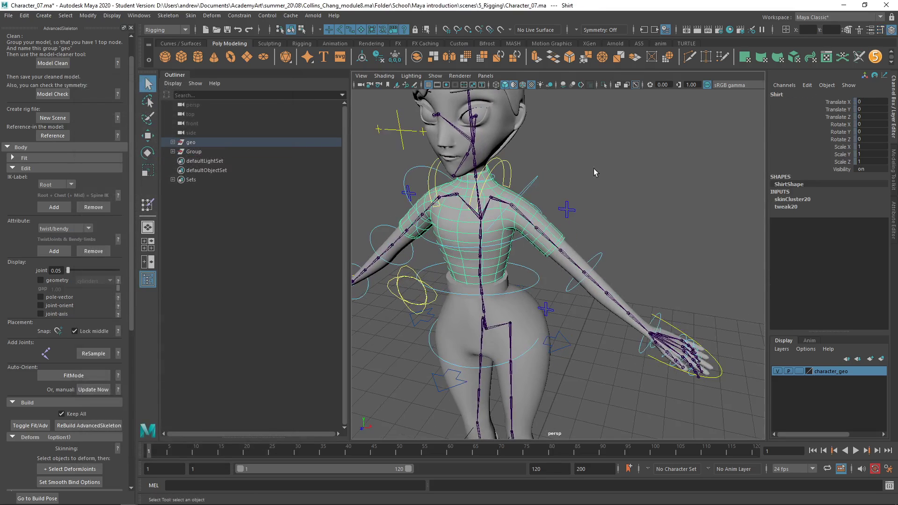
left_click(539, 179)
key("e")
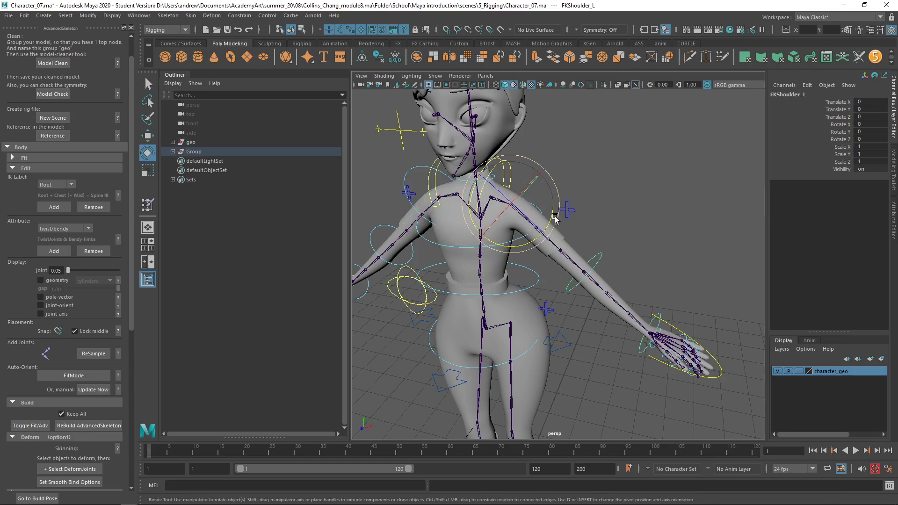
left_click_drag(557, 220, 594, 229)
left_click(609, 220)
Step: Try rotating the FKChest_M control to test the shirt's deformation, undo the rotation and clear the selection
left_click(514, 244)
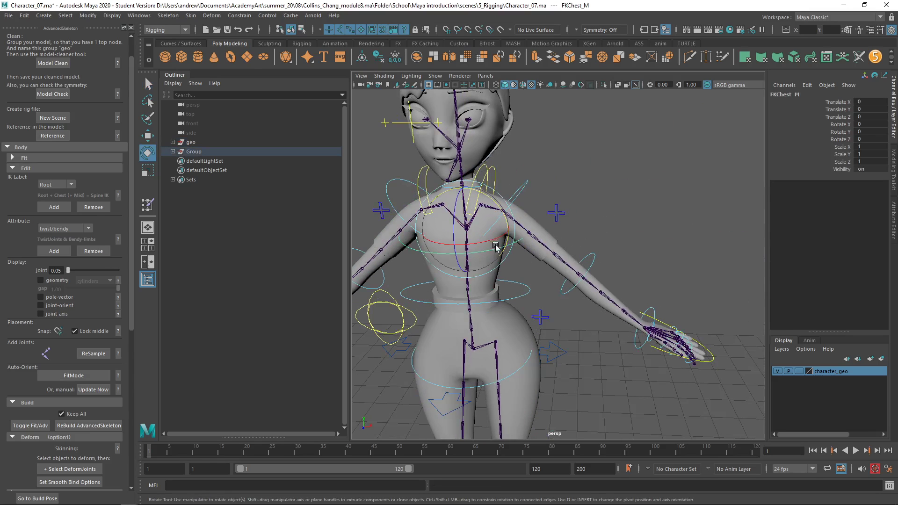
left_click_drag(494, 248, 620, 241)
key("ctrl+z")
left_click(615, 202)
Step: Delete the L_hand1 mesh's history to remove its skin cluster, and close the AdvancedSkeleton window
left_click(610, 280)
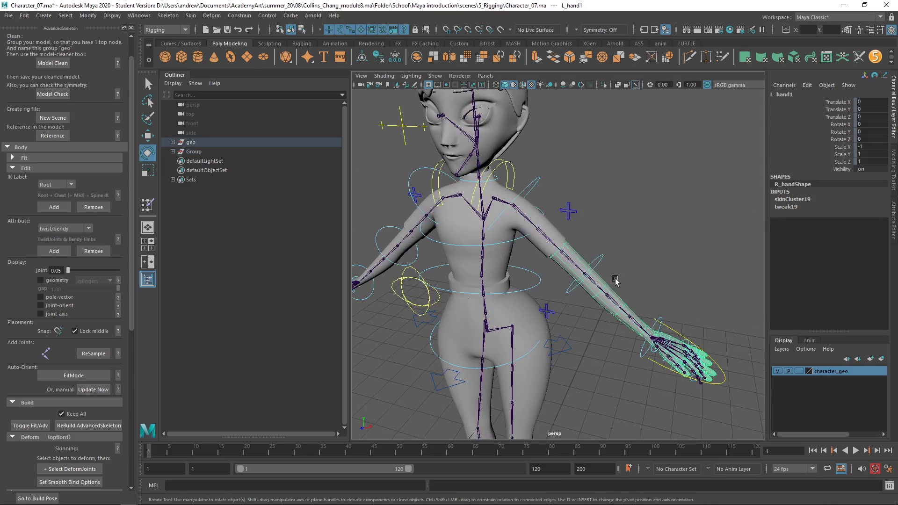
key("alt+shift+d")
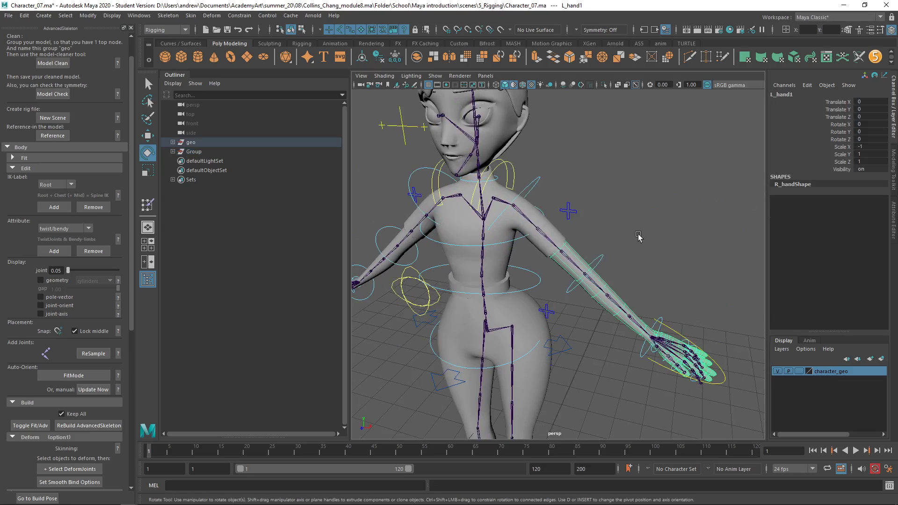
left_click_drag(608, 256, 621, 271, "alt")
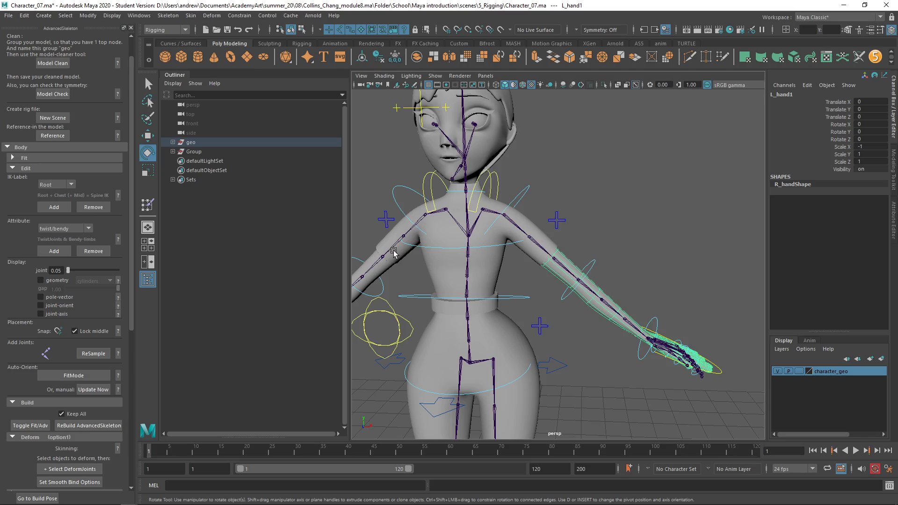
left_click(131, 28)
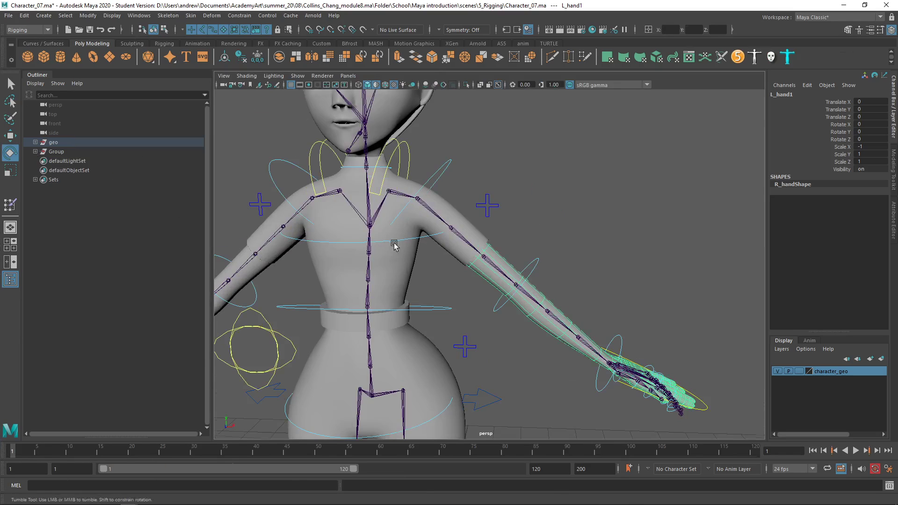
Step: Reset the index, middle, ring, pinky and thumb curl values on the Fingers_L control and clear the selection
left_click_drag(393, 243, 364, 262, "alt")
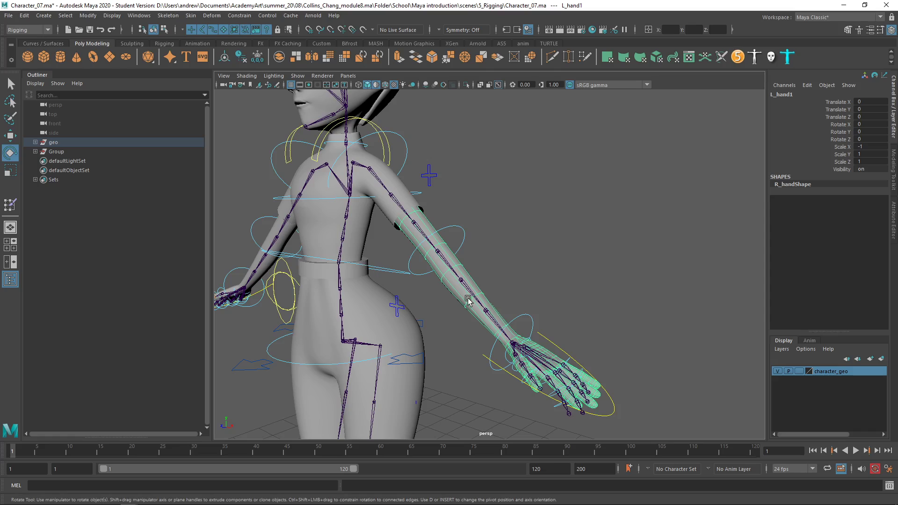
left_click(573, 345)
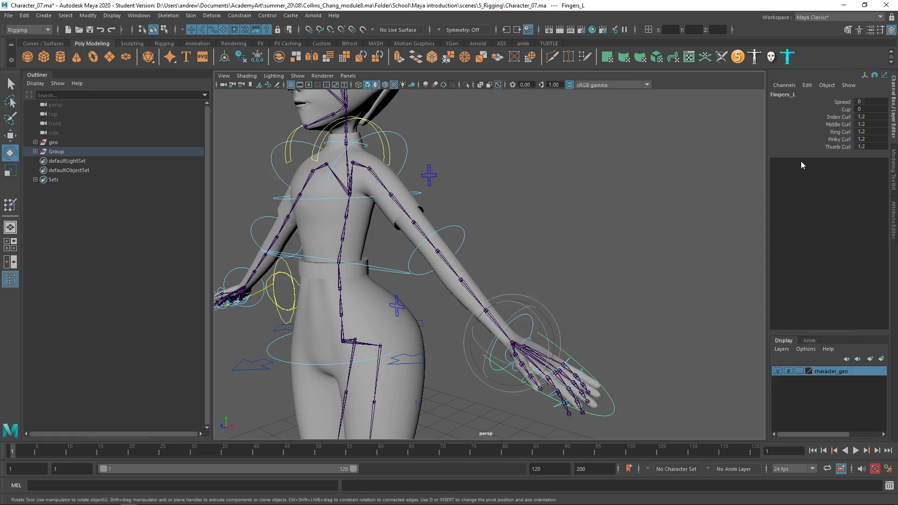
left_click_drag(860, 117, 866, 149)
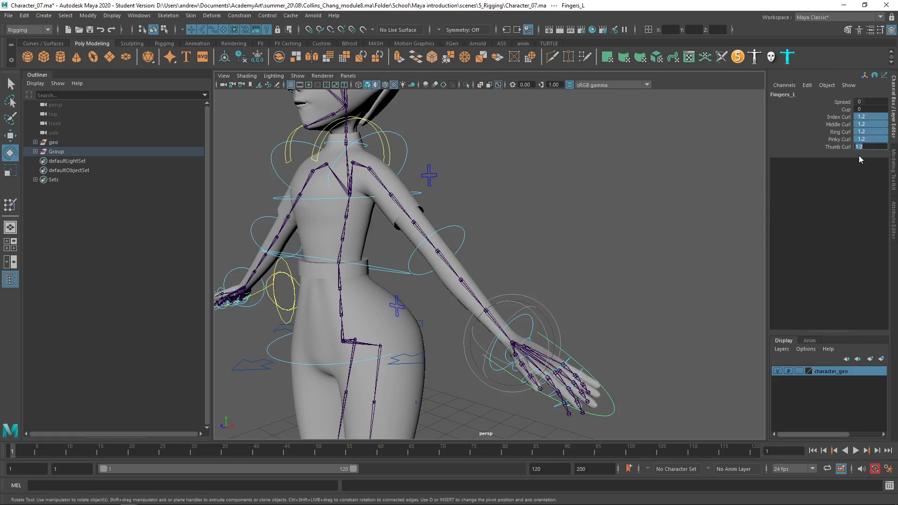
left_click(612, 256)
left_click_drag(612, 255, 510, 274, "alt")
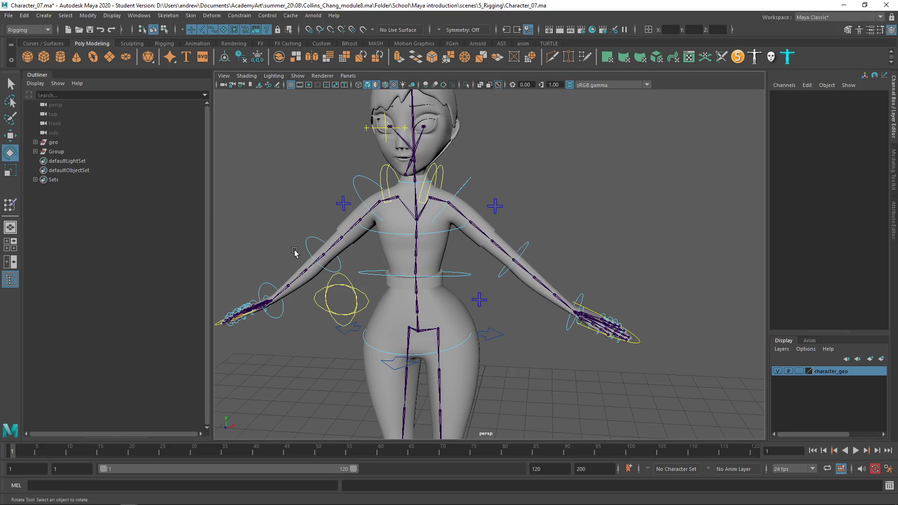
Step: Expand the Group hierarchy and collapse its FitSkeleton and MotionSystem branches to reach the DeformationSystem joints
left_click(35, 151, "shift")
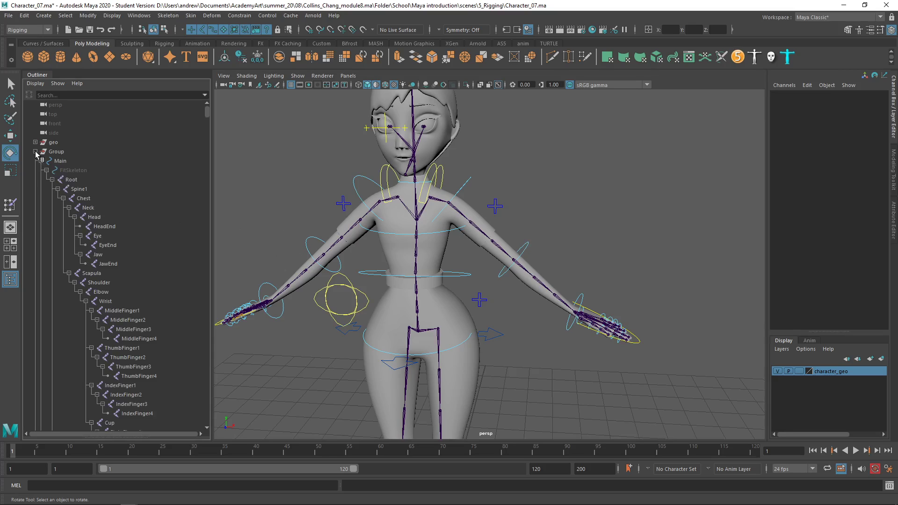
left_click(46, 171)
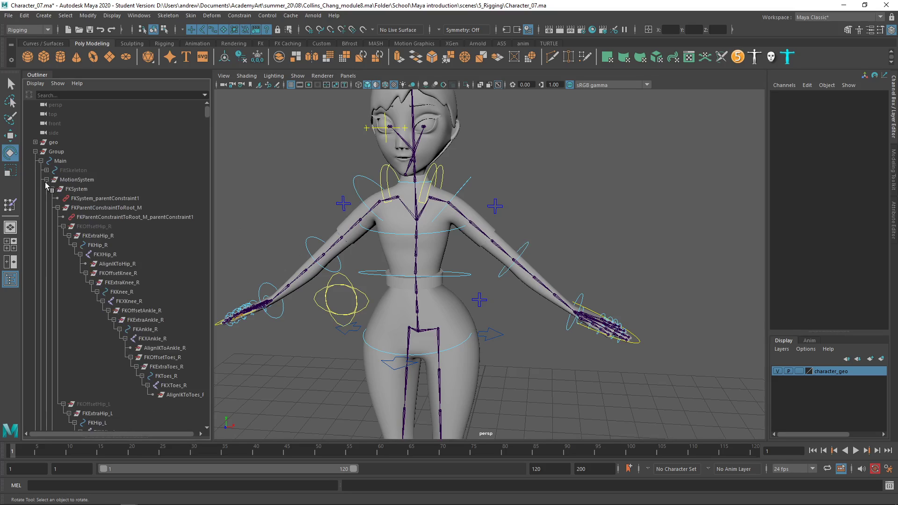
left_click(47, 180)
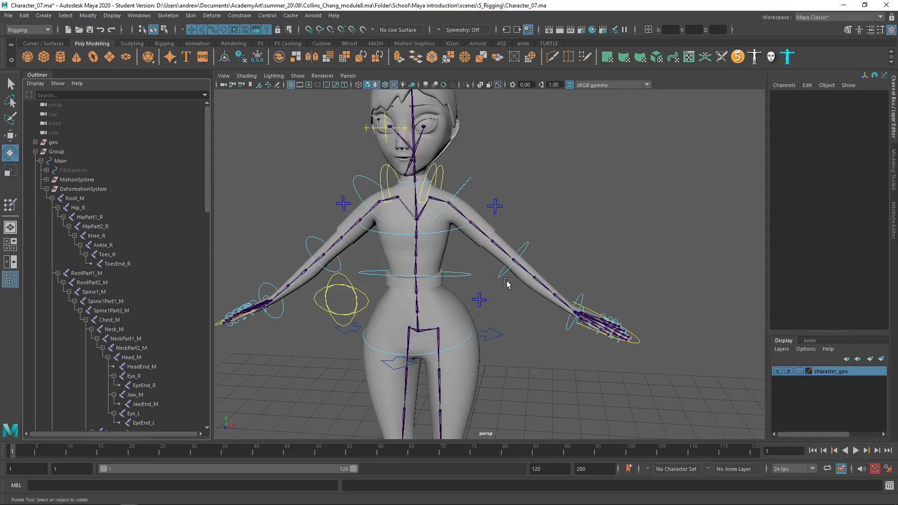
Step: Bind the L_hand1 mesh to the left arm joints from Shoulder_L through RingFinger4_L
scroll(150, 274, "down", 8)
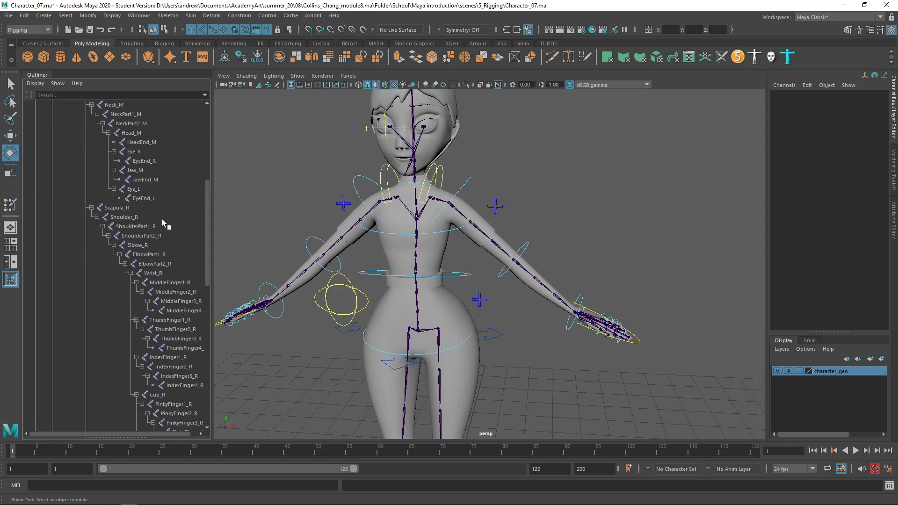
scroll(185, 351, "down", 8)
left_click(127, 256)
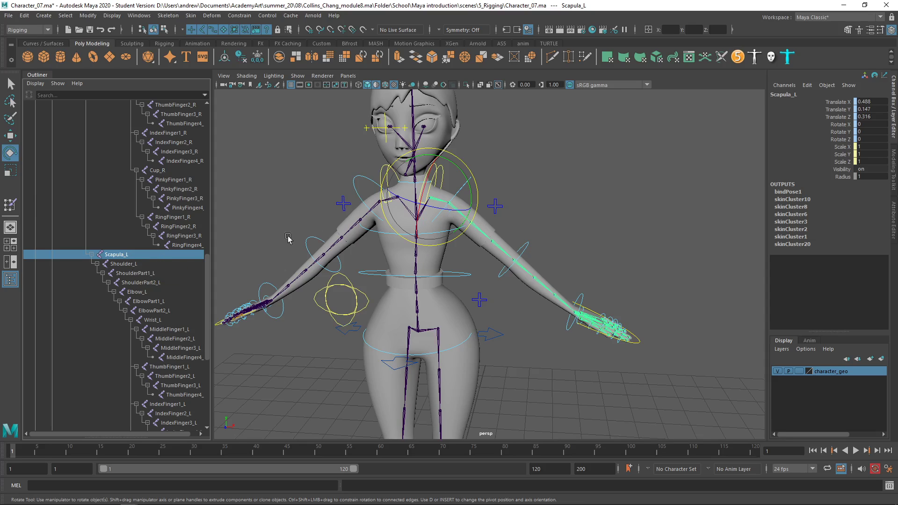
left_click(147, 264)
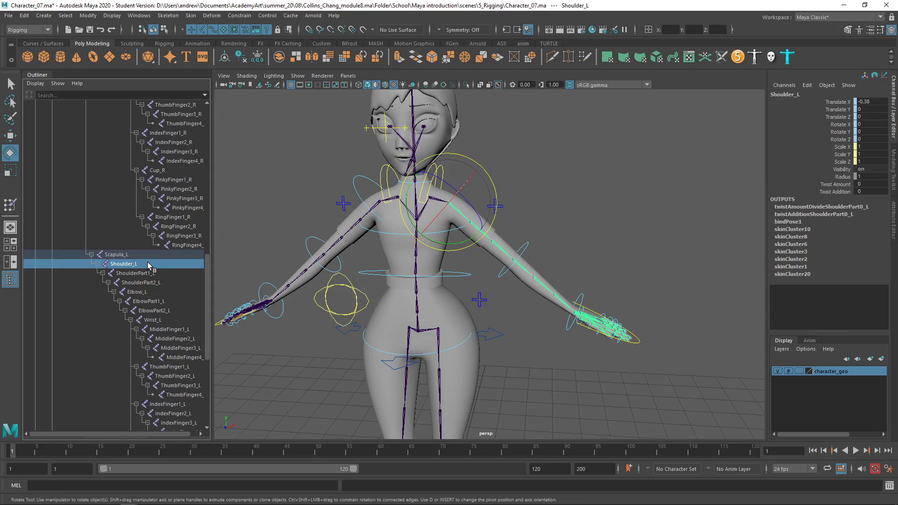
scroll(164, 284, "down", 7)
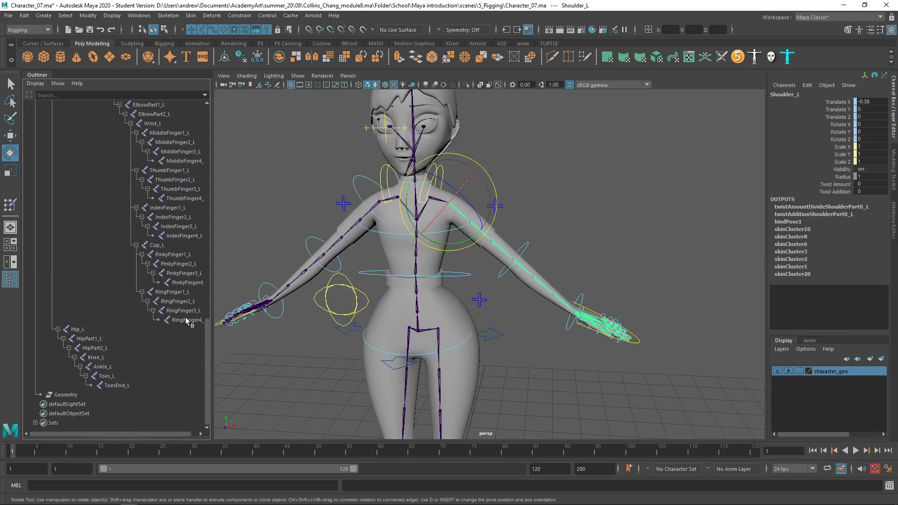
left_click(187, 320, "shift")
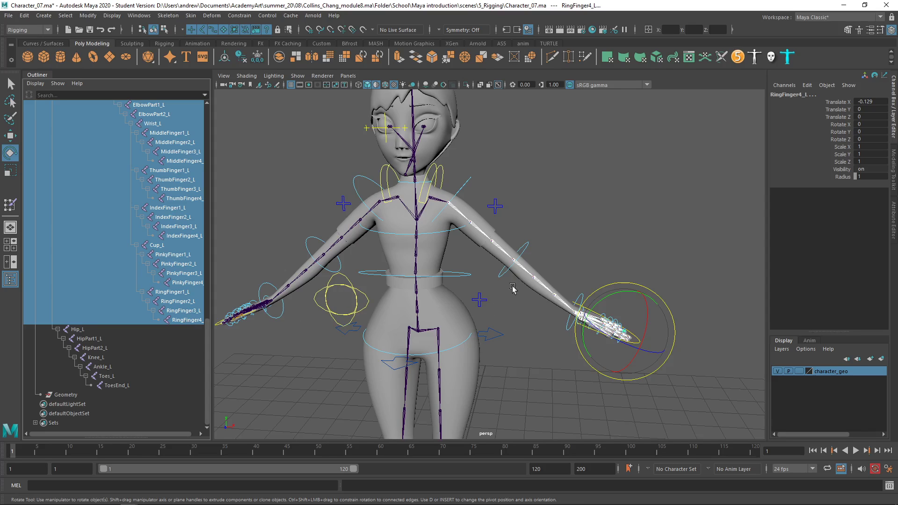
left_click(533, 266)
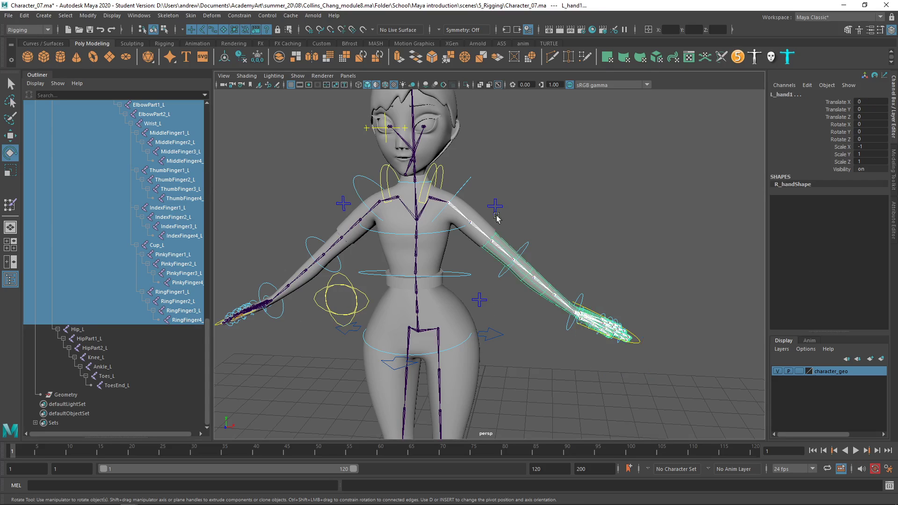
left_click(190, 16)
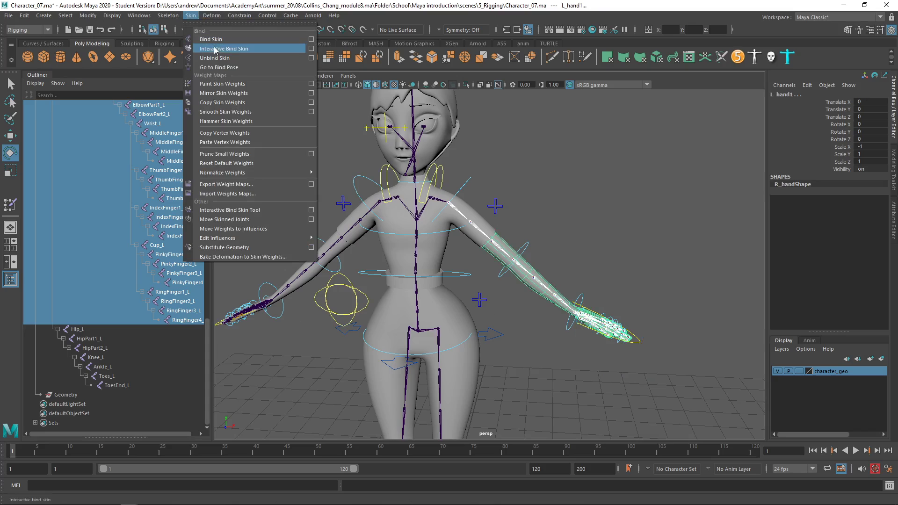
left_click(311, 39)
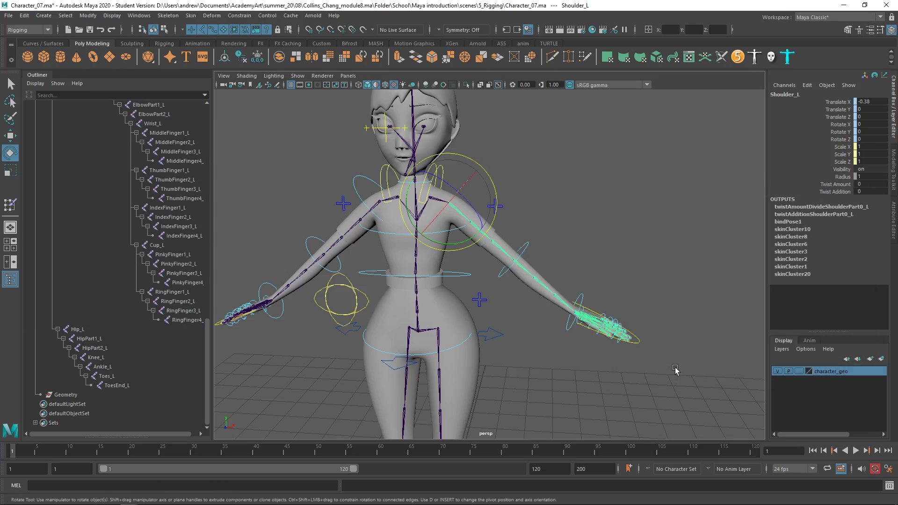
Step: Try curling all five fingers with the Fingers_L control to test the hand's deformation, undo the curl and clear the selection
left_click(637, 347)
left_click_drag(682, 330, 725, 207, "alt")
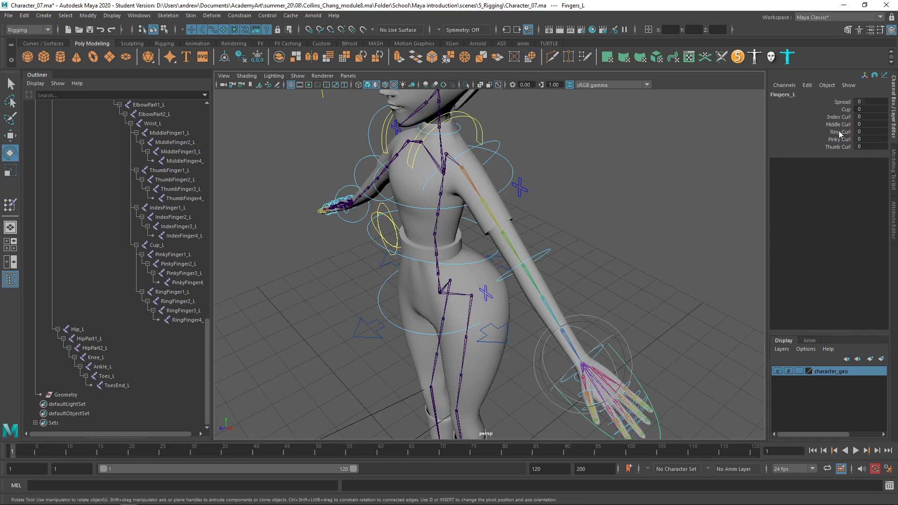
left_click_drag(836, 117, 836, 145)
mouse_move(685, 203)
middle_mouse_down()
mouse_move(708, 202)
mouse_move(648, 211)
mouse_move(686, 214)
middle_mouse_up()
key("ctrl+z")
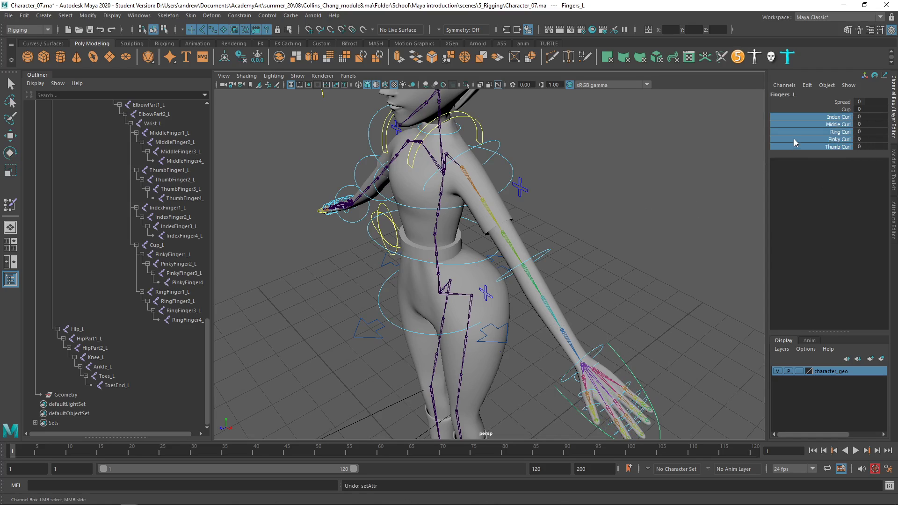
left_click(639, 313)
key("e")
Step: Open the Paint Skin Weights tool settings for the L_hand1 mesh to check its influences, and close the window
left_click(559, 315)
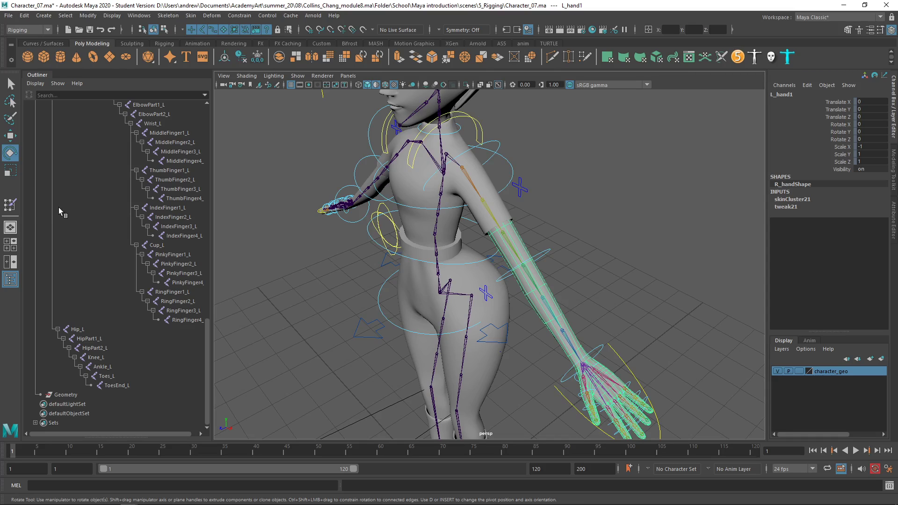
double_click(13, 207)
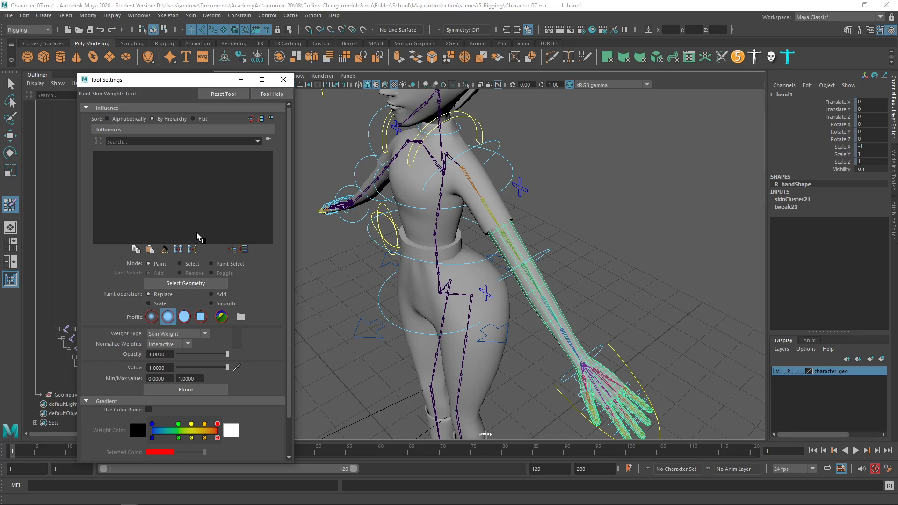
left_click(283, 79)
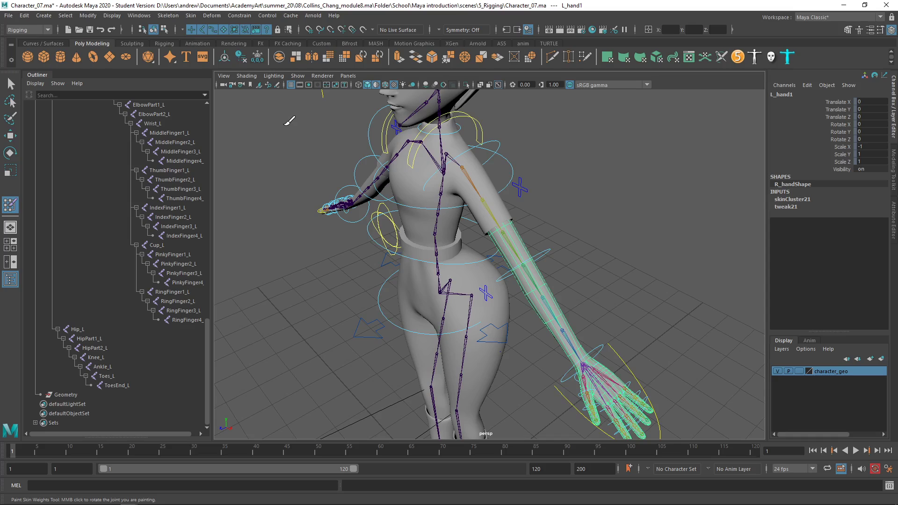
Step: Unbind the skin from the L_hand1 mesh
left_click_drag(327, 198, 388, 199, "alt")
key("q")
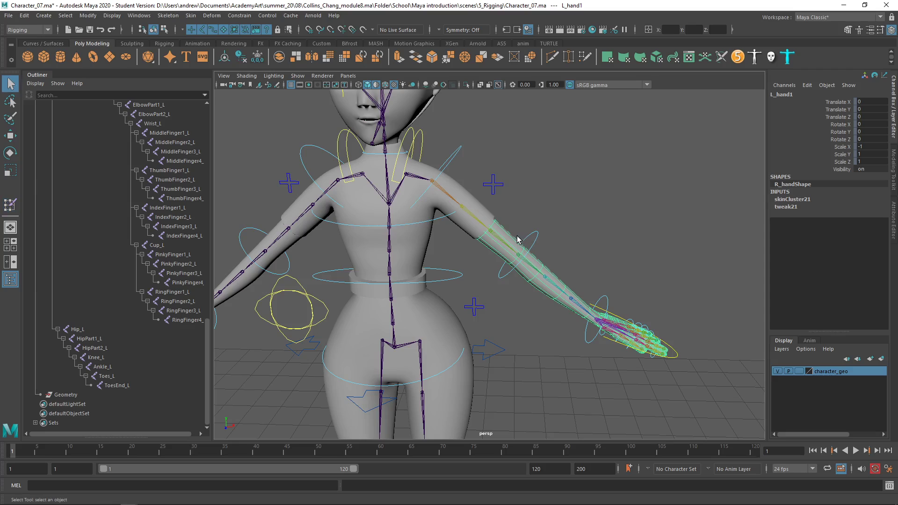
left_click(191, 16)
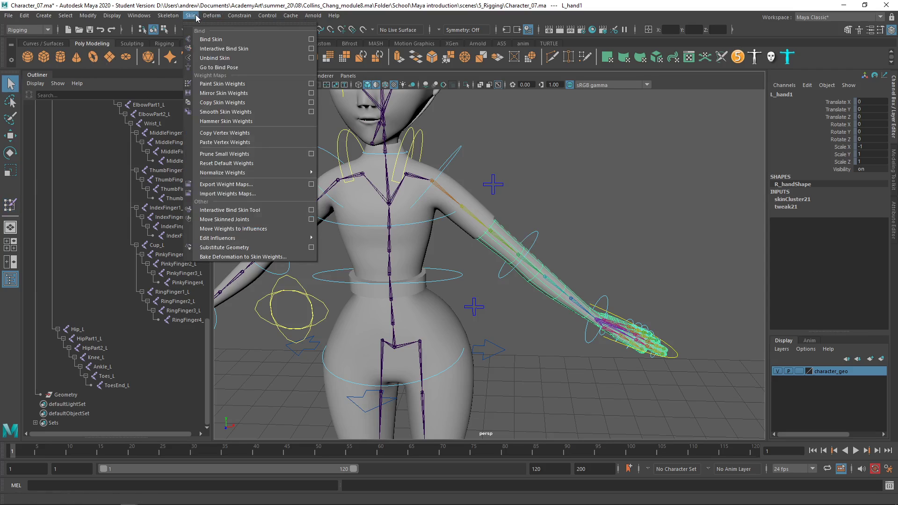
left_click(207, 58)
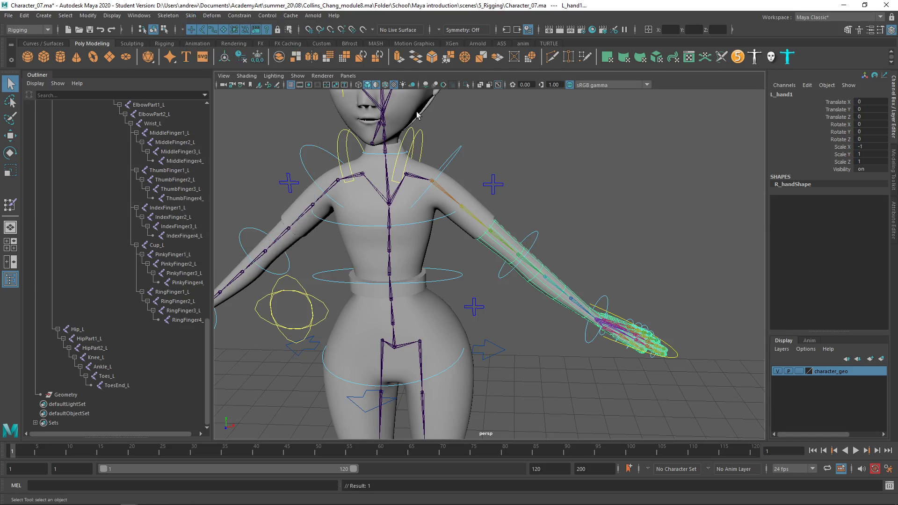
Step: Bind the L_hand1 mesh to the selected joints from Scapula_L through RingFinger4_L, using the Closest distance bind method
scroll(151, 197, "up", 3)
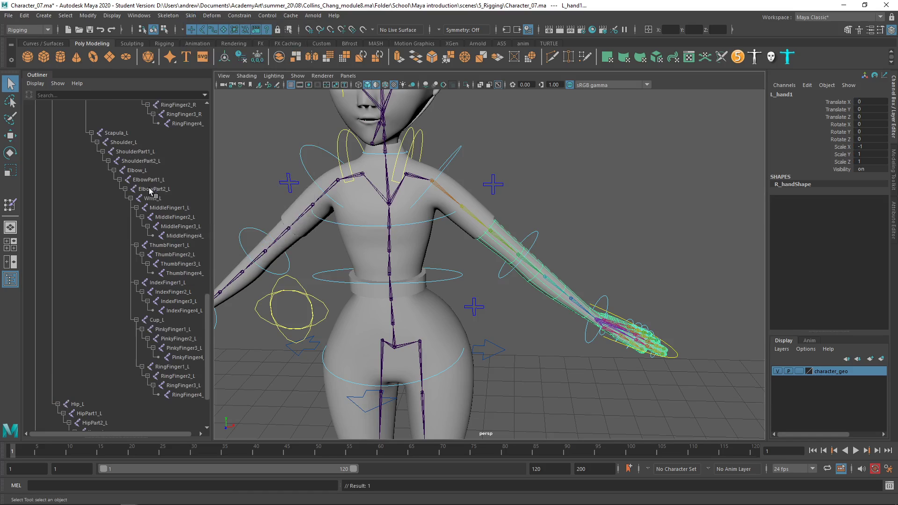
left_click_drag(140, 138, 152, 209)
left_click(153, 255)
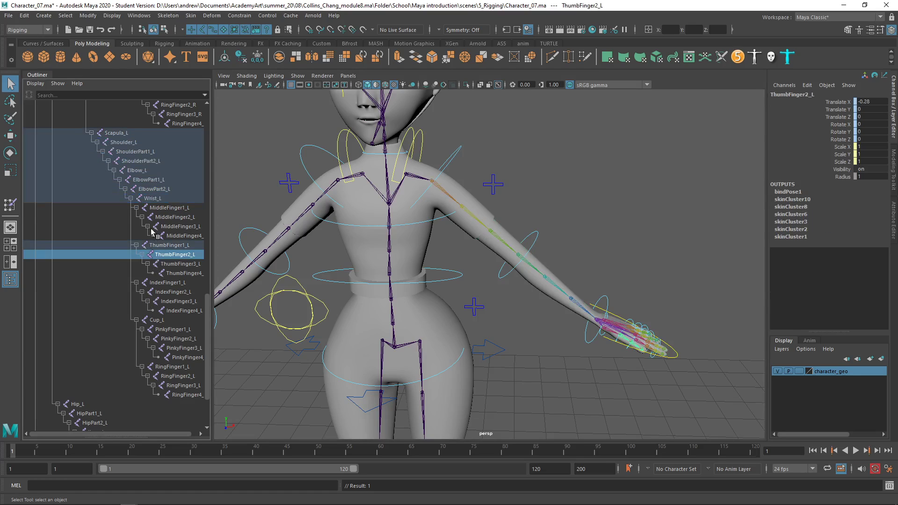
left_click_drag(128, 142, 151, 394)
left_click(532, 276, "shift")
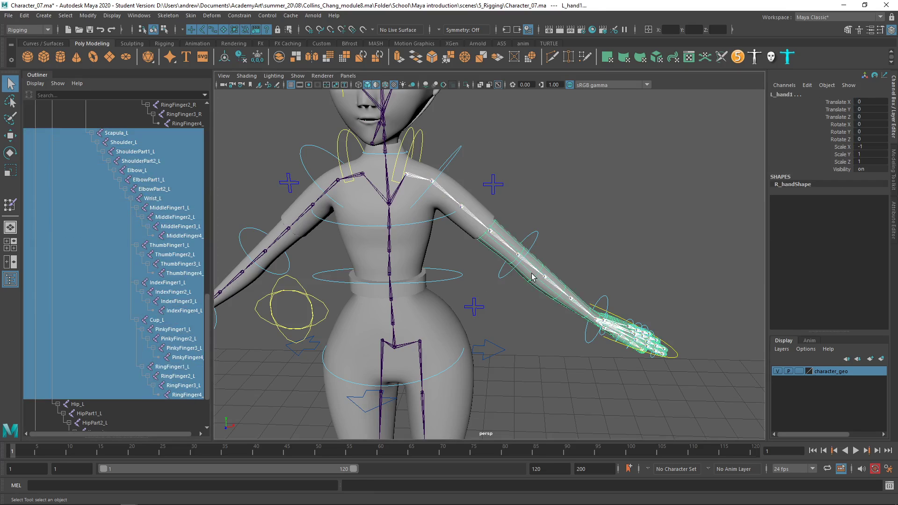
left_click(190, 16)
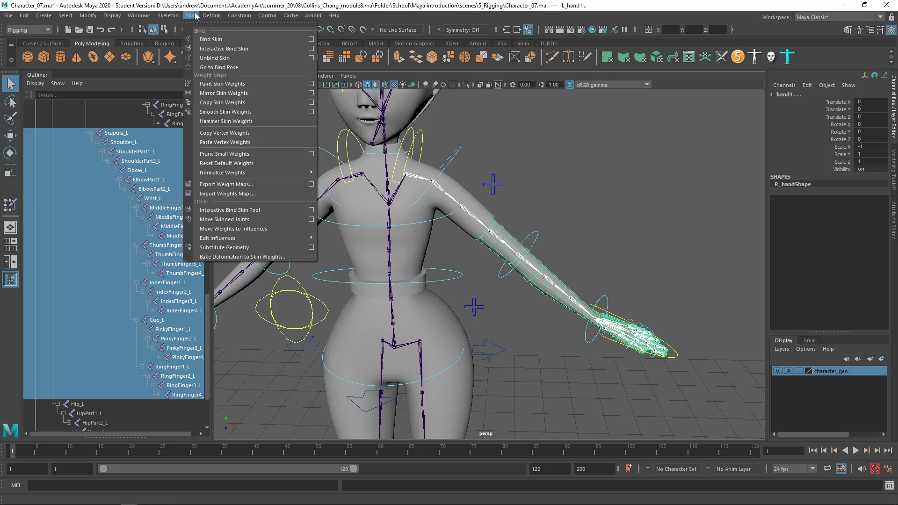
left_click(311, 39)
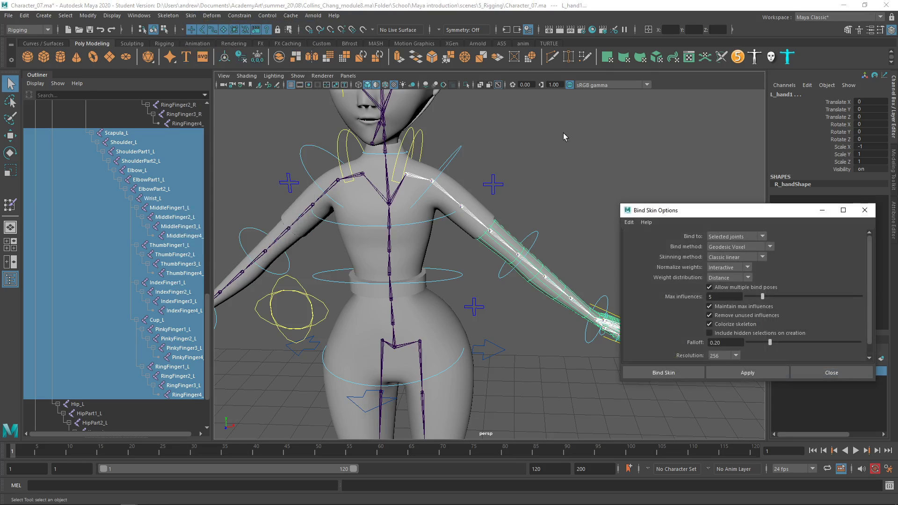
left_click(755, 245)
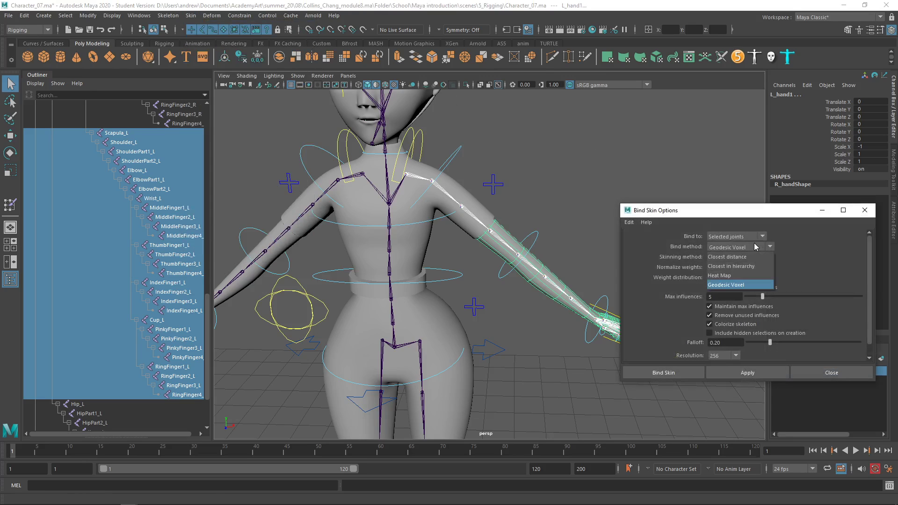
left_click(752, 257)
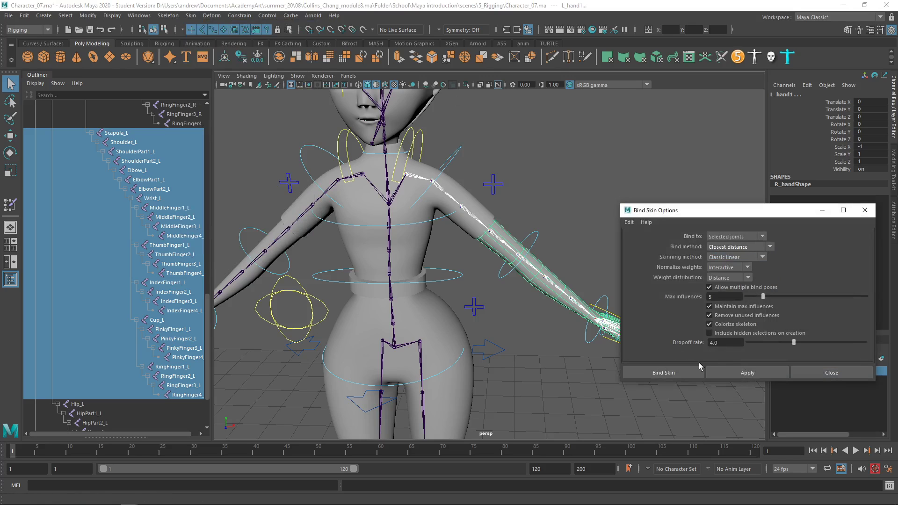
left_click(677, 374)
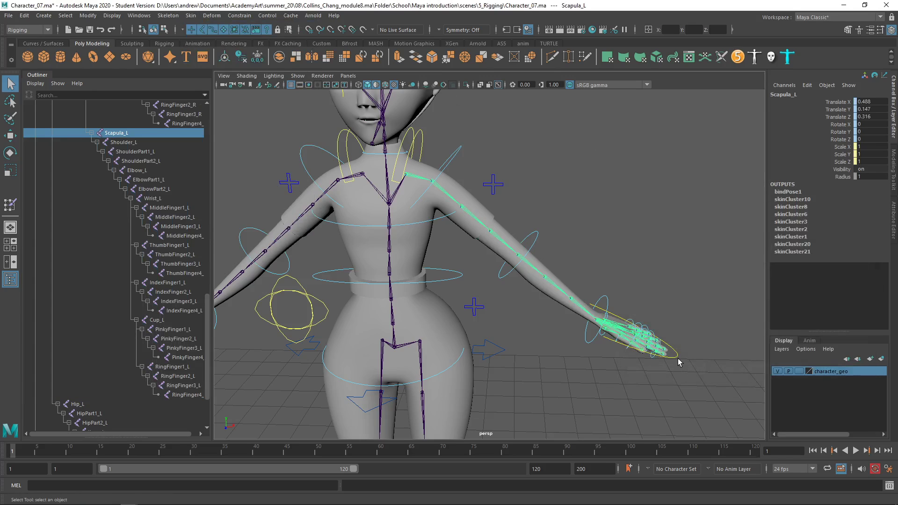
Step: Test the left hand's deformation by curling all five fingers on the Fingers_L control, reset the curls to 0 and clear the selection
left_click(677, 358)
left_click_drag(823, 120, 807, 152)
middle_click_drag(807, 153, 727, 223)
left_click_drag(727, 223, 617, 268, "alt")
middle_click_drag(618, 268, 599, 263)
key("ctrl+z")
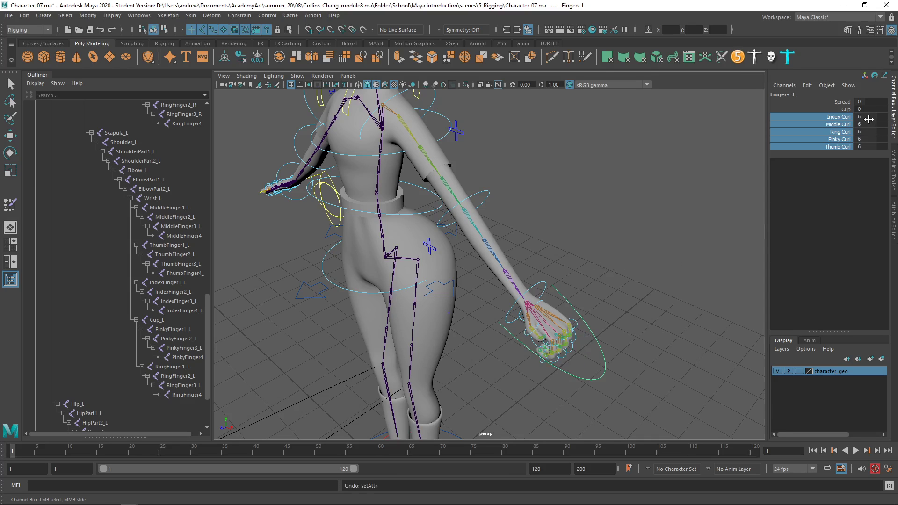
left_click_drag(869, 119, 868, 149)
type("0")
key("Return")
key("q")
left_click(678, 248)
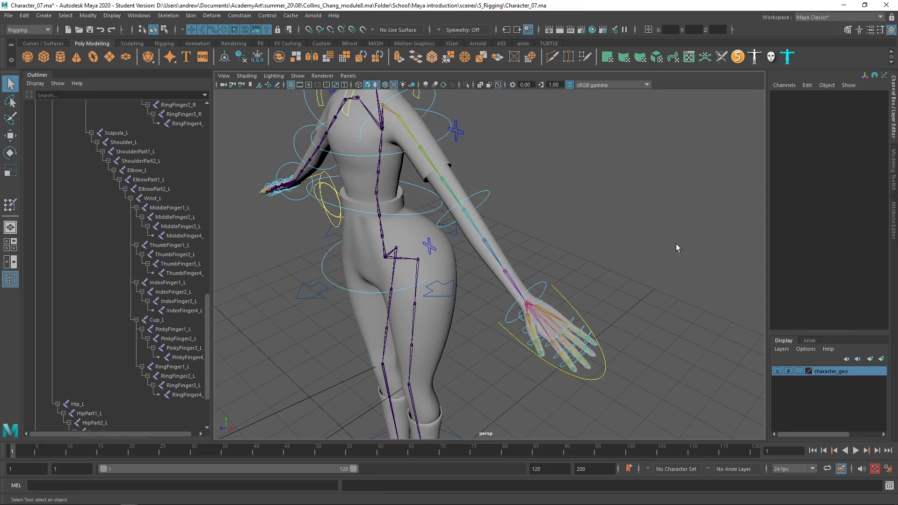
Step: Try rotating the left elbow control and the FKShoulder_L control to test the arm's deformation, and undo both rotations
left_click_drag(594, 313, 451, 198, "alt")
left_click(477, 201)
key("e")
key("ctrl+z")
left_click(459, 160)
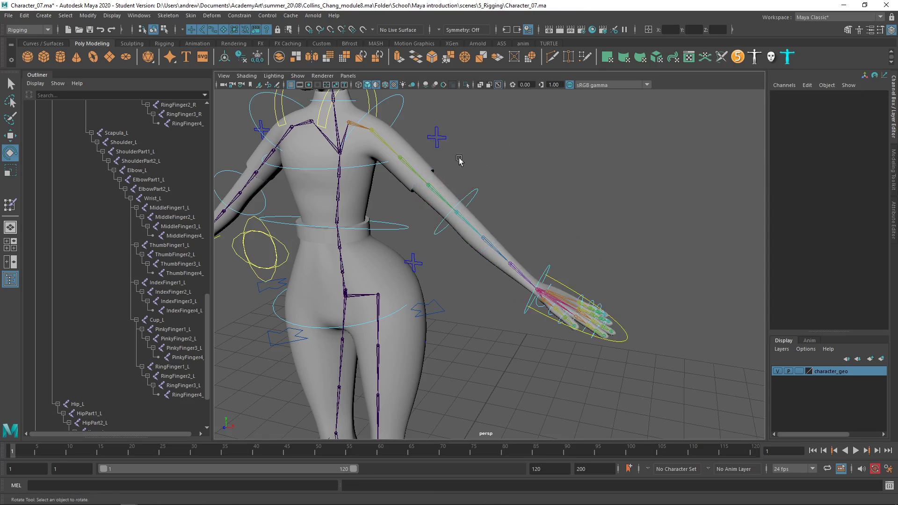
left_click(400, 104)
left_click_drag(421, 138, 423, 106)
key("ctrl+z")
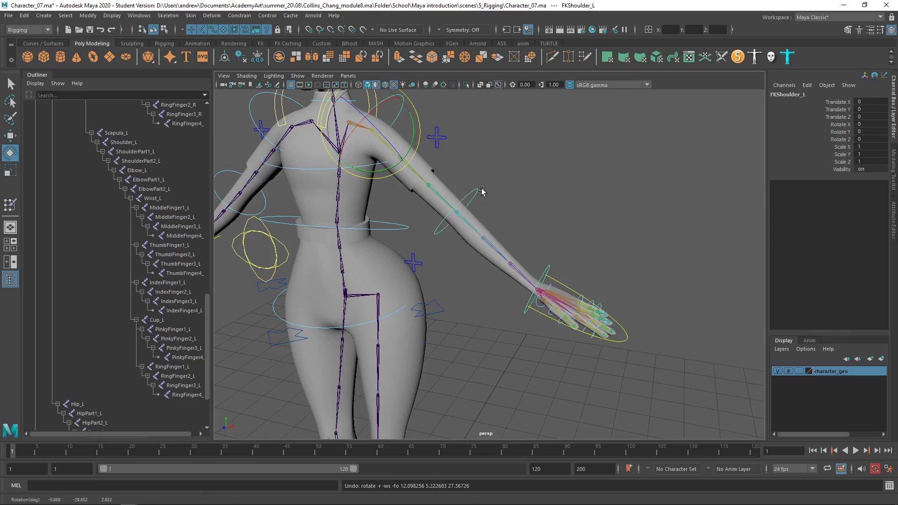
Step: Try the Index Curl and Middle Curl separately on the Fingers_L control, and set the index, middle and ring curls to 0
middle_click_drag(566, 289, 526, 242, "alt")
left_click_drag(527, 242, 463, 285, "alt")
right_click_drag(573, 321, 637, 321, "alt")
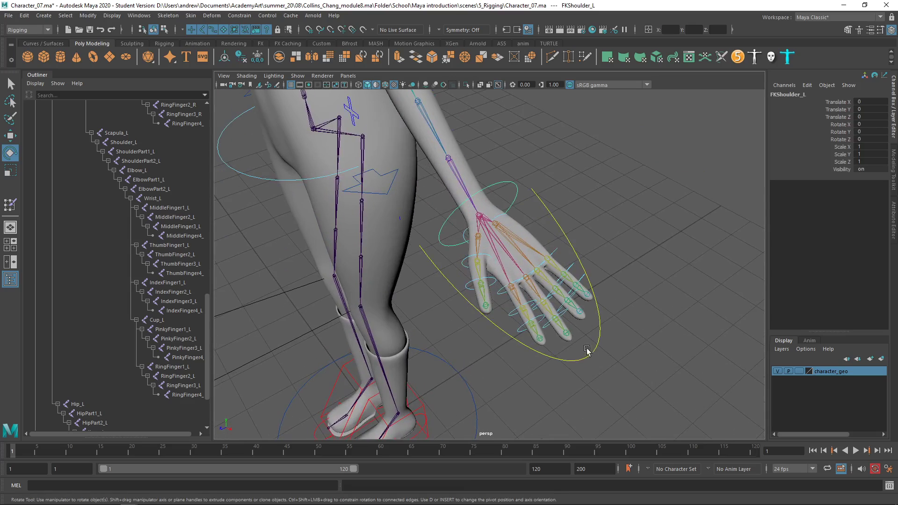
left_click(587, 351)
left_click(831, 118)
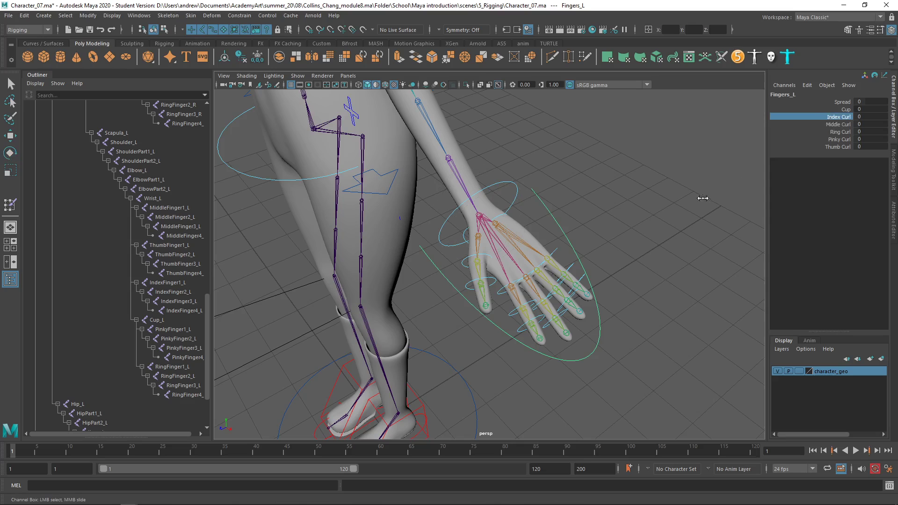
mouse_move(702, 197)
middle_mouse_down()
mouse_move(730, 204)
mouse_move(718, 207)
mouse_move(718, 190)
mouse_move(687, 198)
mouse_move(703, 202)
middle_mouse_up()
key("ctrl+z")
left_click(832, 126)
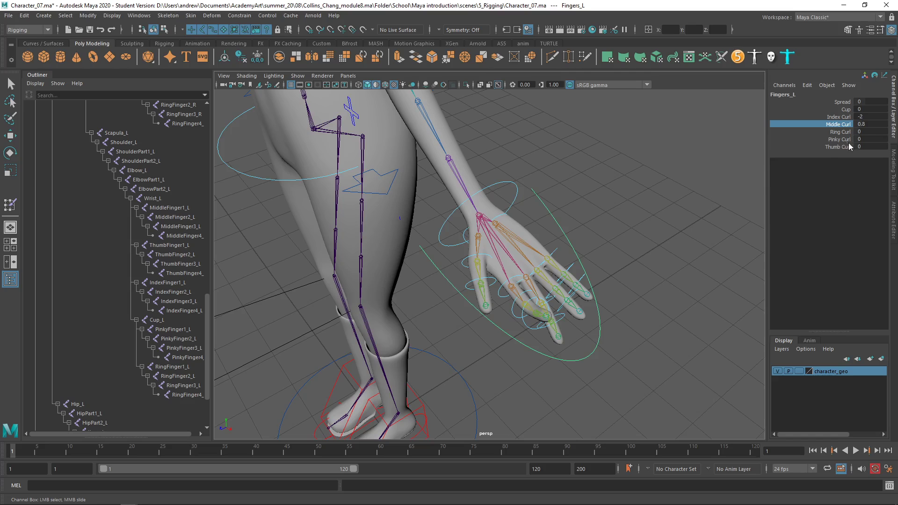
left_click_drag(865, 132, 867, 117)
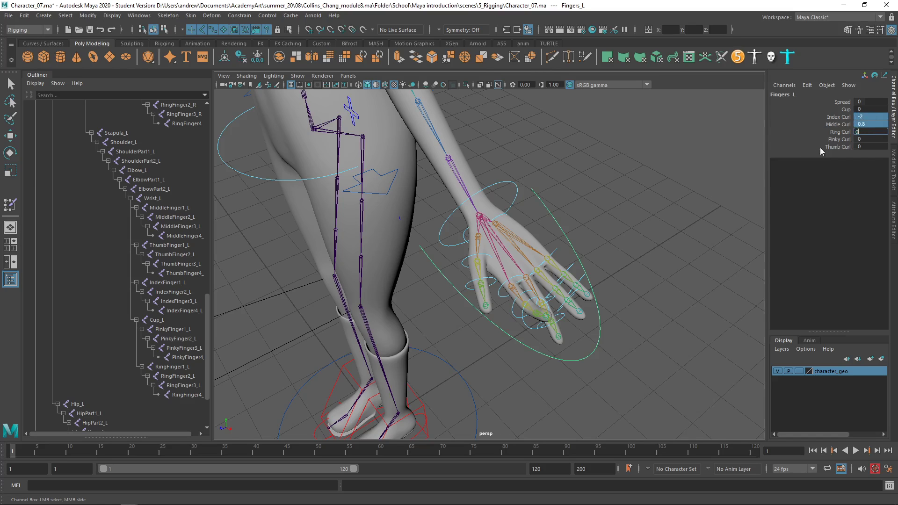
key("Return")
Step: Select the L_hand mesh on the character's opposite arm and inspect its binding with the whole character in view
right_click_drag(735, 244, 644, 244, "alt")
left_click_drag(454, 220, 497, 217, "alt")
right_click_drag(497, 216, 464, 214, "alt")
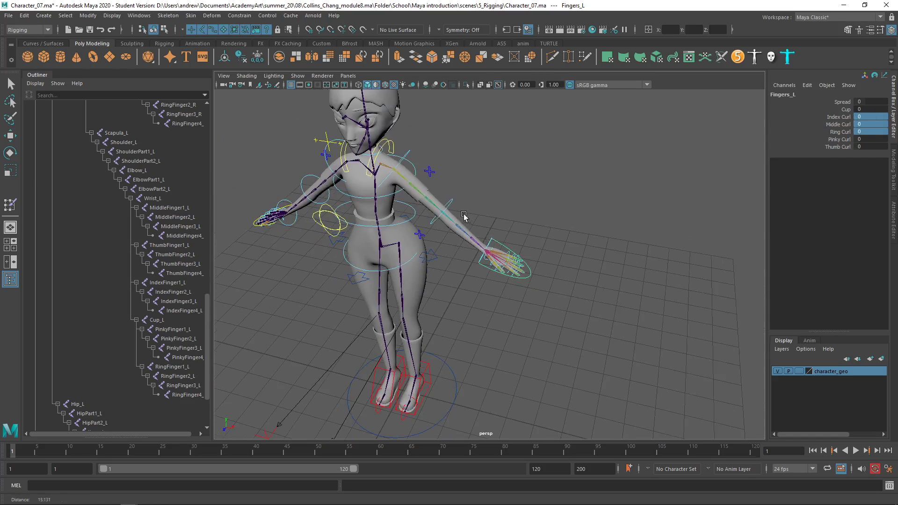
left_click_drag(464, 215, 561, 258, "alt")
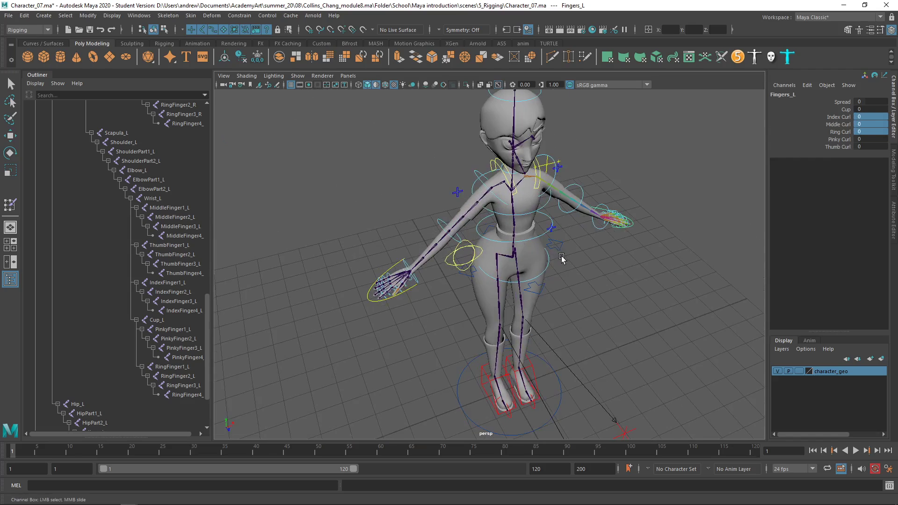
left_click(426, 247)
key("e")
left_click_drag(637, 204, 614, 225, "alt")
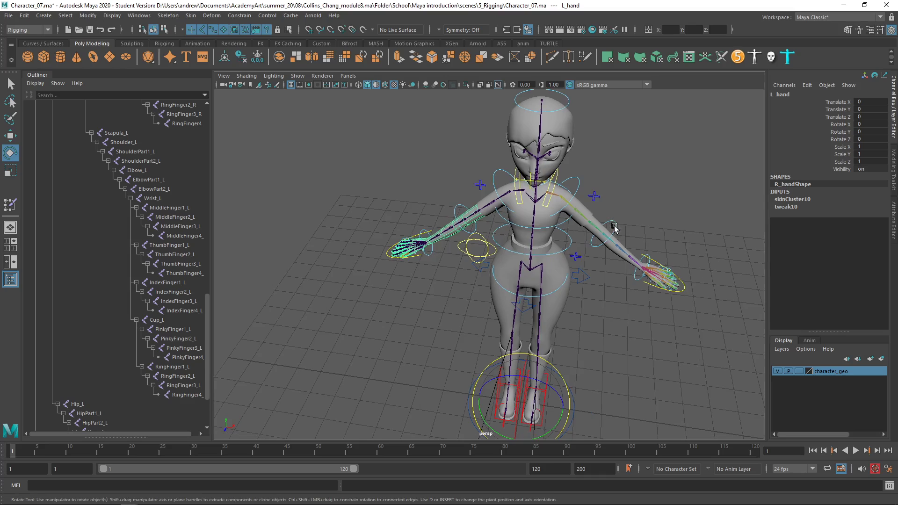
Step: Mirror the skin weights between the two hand meshes across YZ, with closest-point surface association and closest-joint influence association
key("ctrl+shift+d")
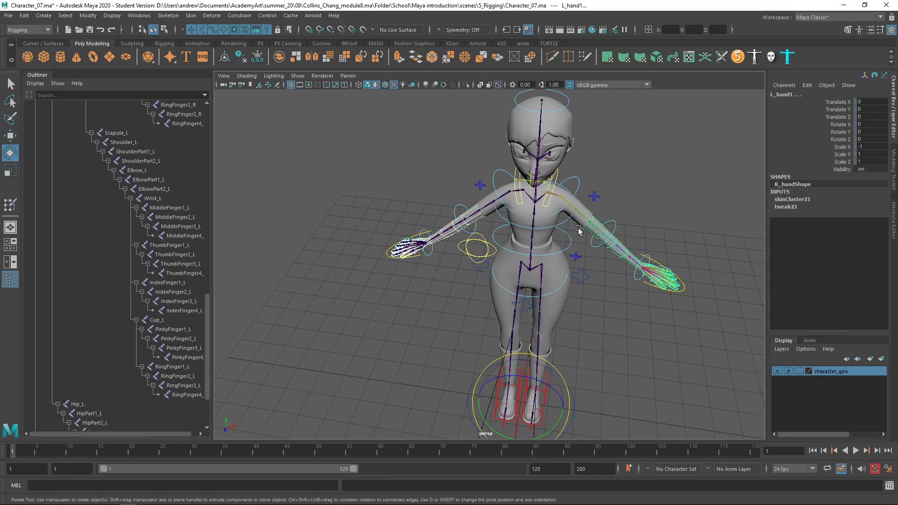
left_click(191, 15)
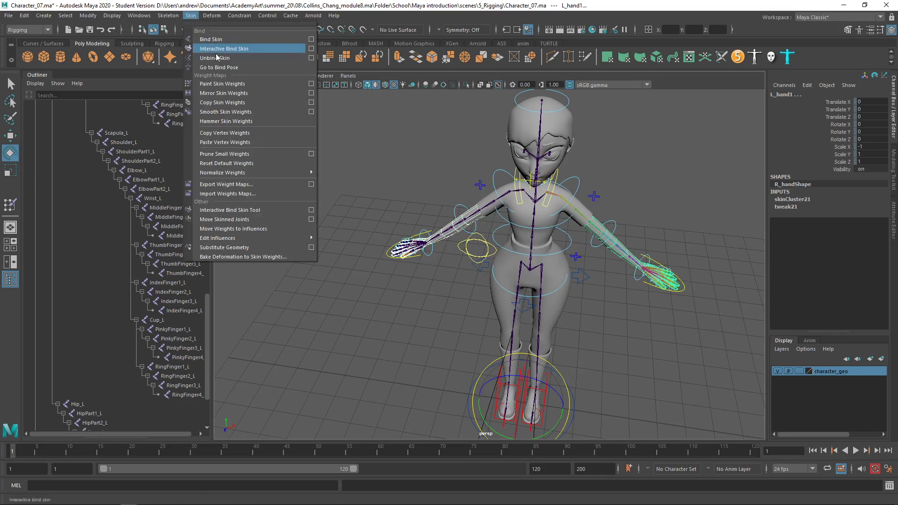
left_click(311, 93)
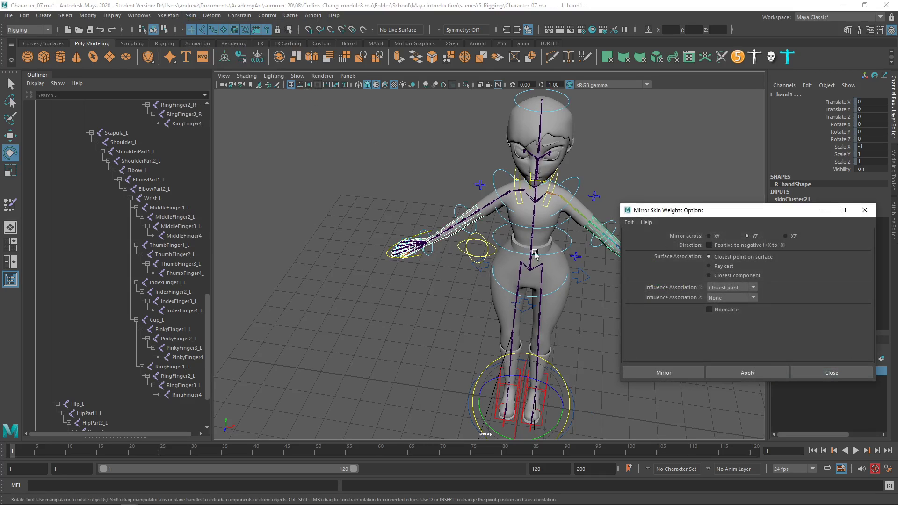
left_click(685, 374)
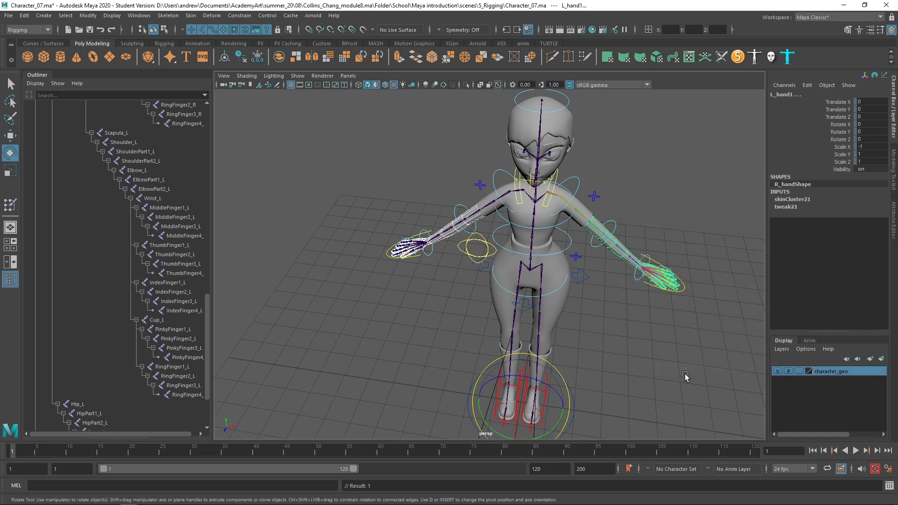
Step: Test the mirrored weights by raising Index Curl on the Fingers_L control to 6.8, then reset it to 0
left_click(687, 286)
left_click(687, 286)
key("f")
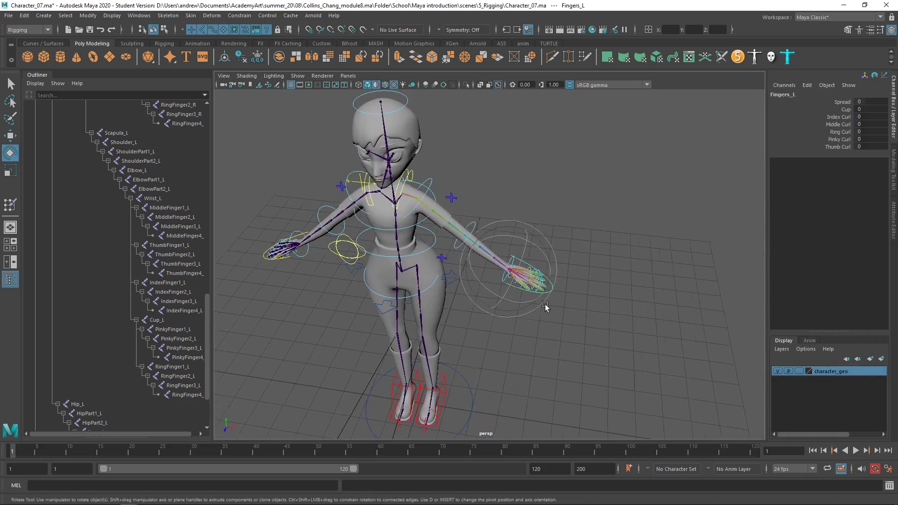
left_click(837, 117)
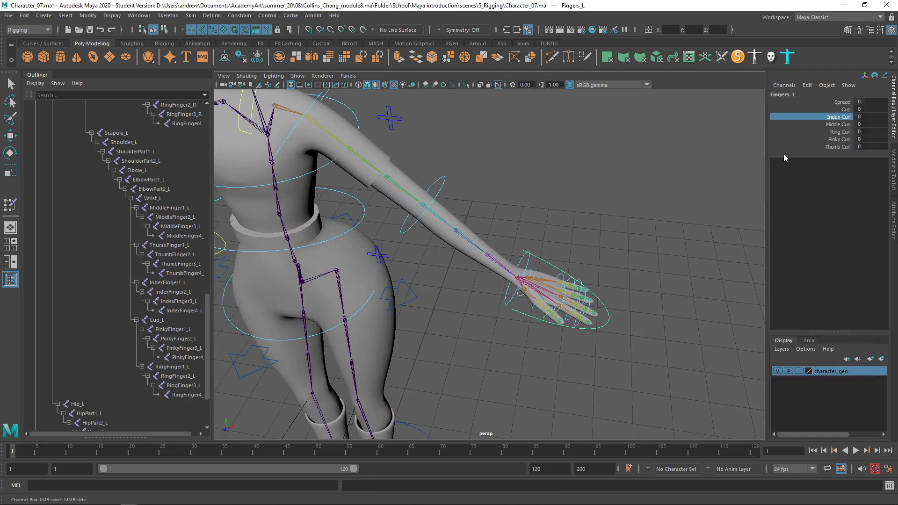
middle_click_drag(686, 224, 733, 237)
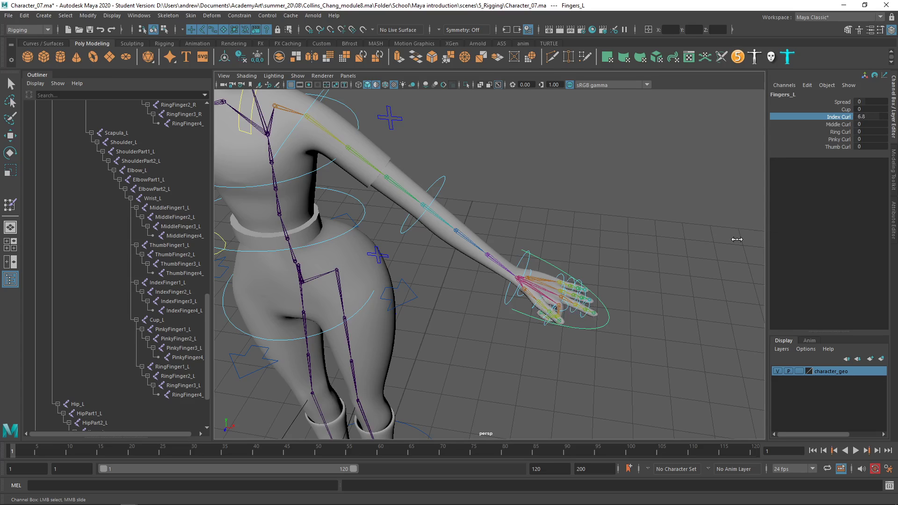
key("f")
mouse_move(655, 297)
middle_mouse_down()
mouse_move(617, 290)
mouse_move(634, 296)
mouse_move(614, 299)
mouse_move(649, 300)
middle_mouse_up()
double_click(863, 118)
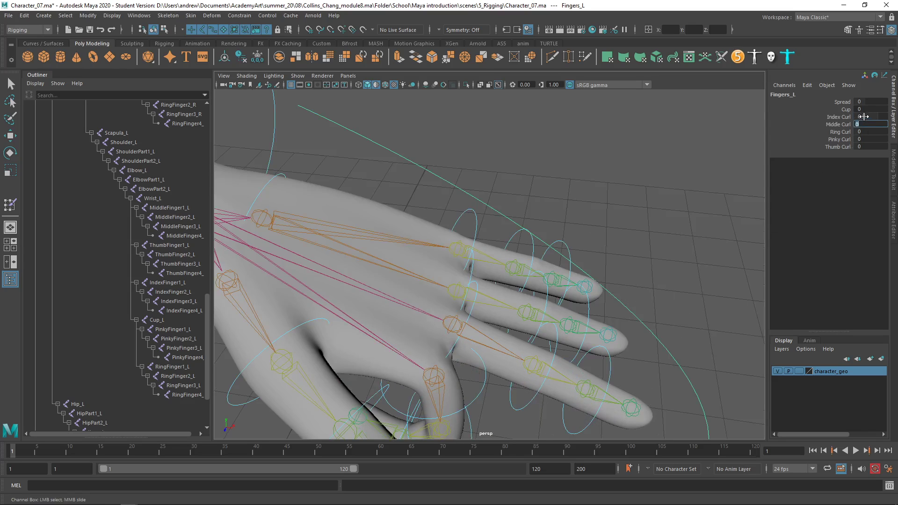
type("0")
key("Return")
scroll(414, 260, "down", 10)
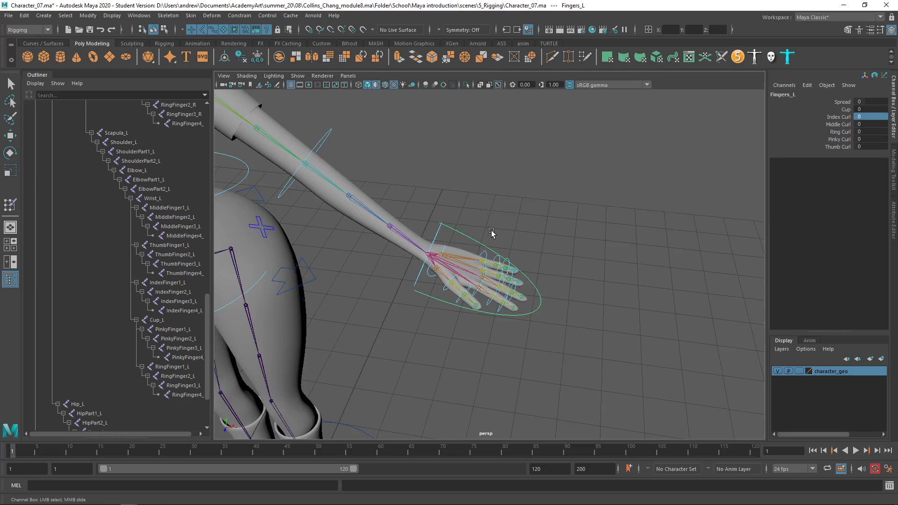
Step: Select the Fingers_R control on the character's right hand
middle_click_drag(347, 256, 499, 257, "alt")
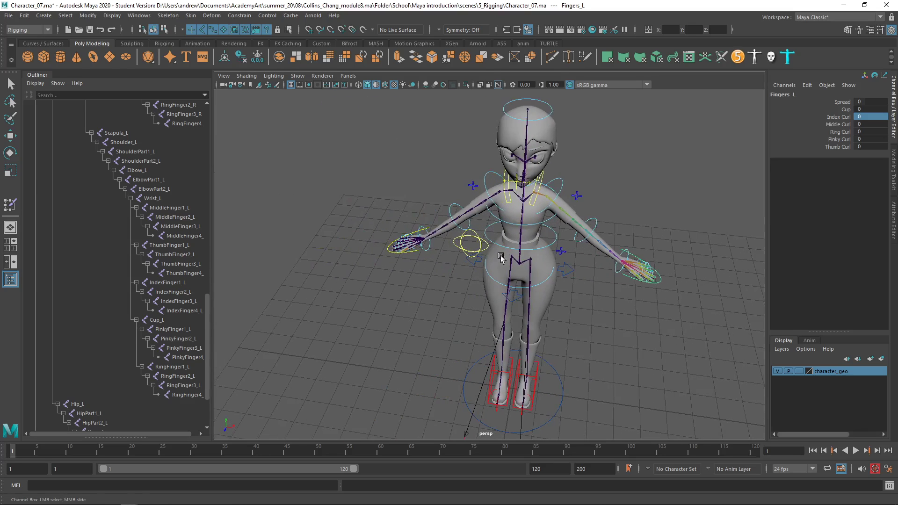
left_click_drag(412, 258, 477, 261, "alt")
left_click(383, 293)
key("e")
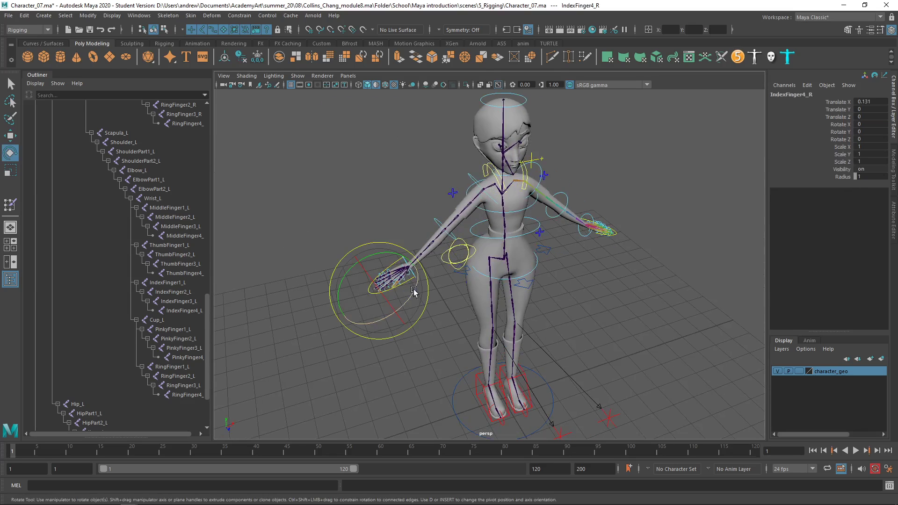
key("f")
left_click_drag(396, 219, 386, 233, "alt")
right_click_drag(386, 232, 586, 225, "alt")
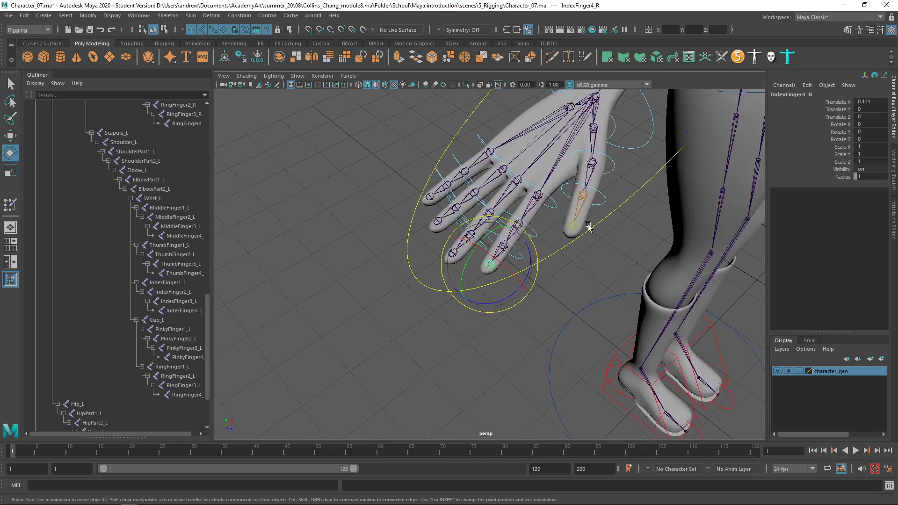
left_click(606, 254)
left_click(624, 201)
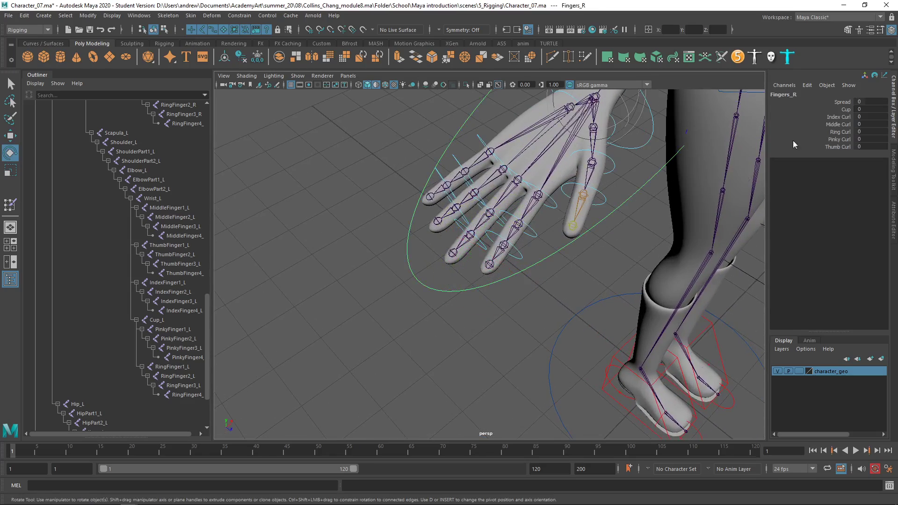
Step: Try raising Index Curl on the Fingers_R control to 1.5 and set it back to 0
left_click(819, 118)
middle_click_drag(712, 146, 761, 142)
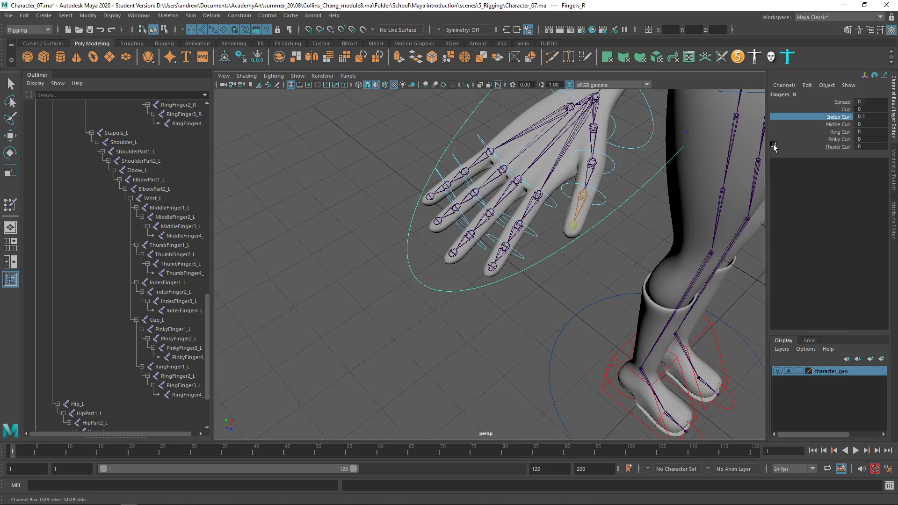
mouse_move(657, 169)
middle_mouse_down()
mouse_move(682, 161)
mouse_move(633, 167)
mouse_move(668, 167)
mouse_move(639, 172)
mouse_move(660, 174)
middle_mouse_up()
left_click(861, 116)
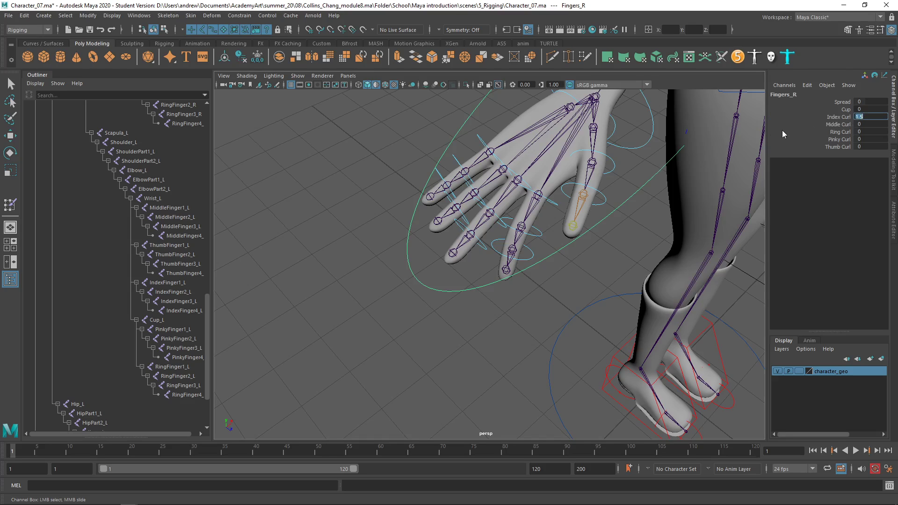
type("0")
key("Return")
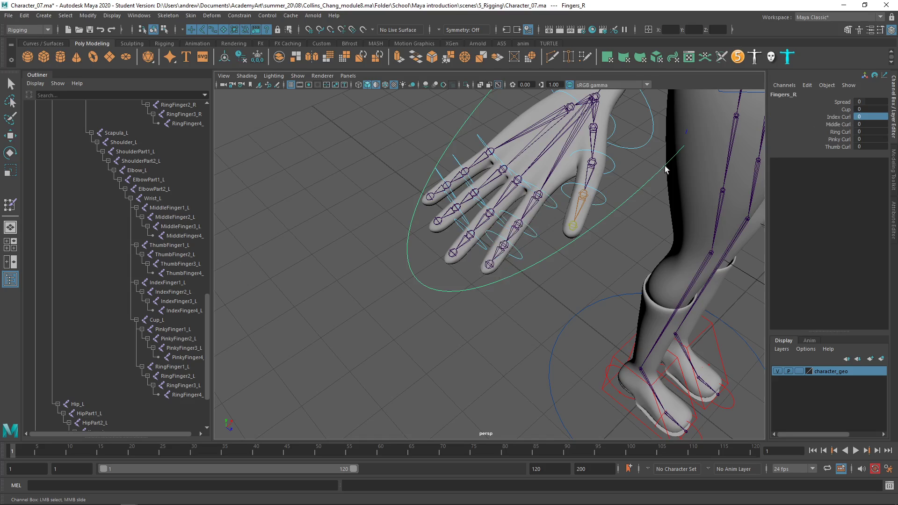
Step: Curl the right index finger by setting Index Curl on the Fingers_R control to 4.6
scroll(613, 171, "down", 8)
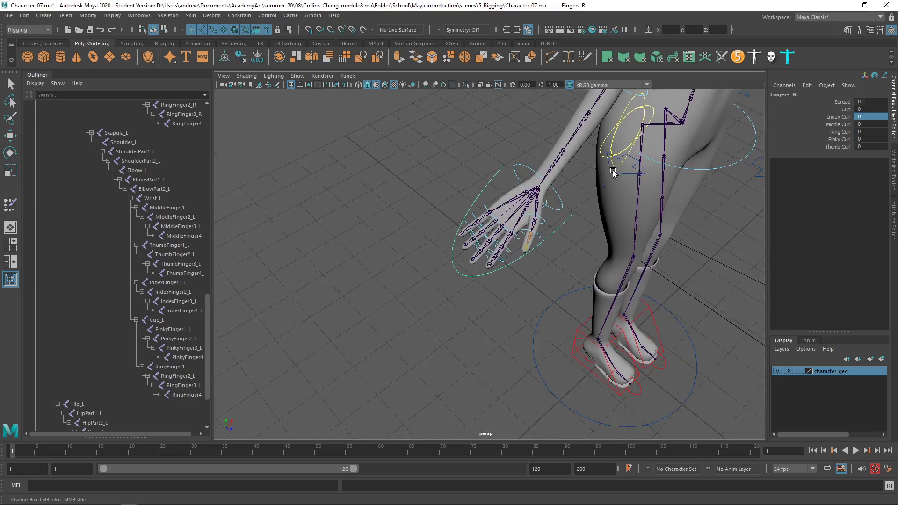
scroll(573, 250, "up", 10)
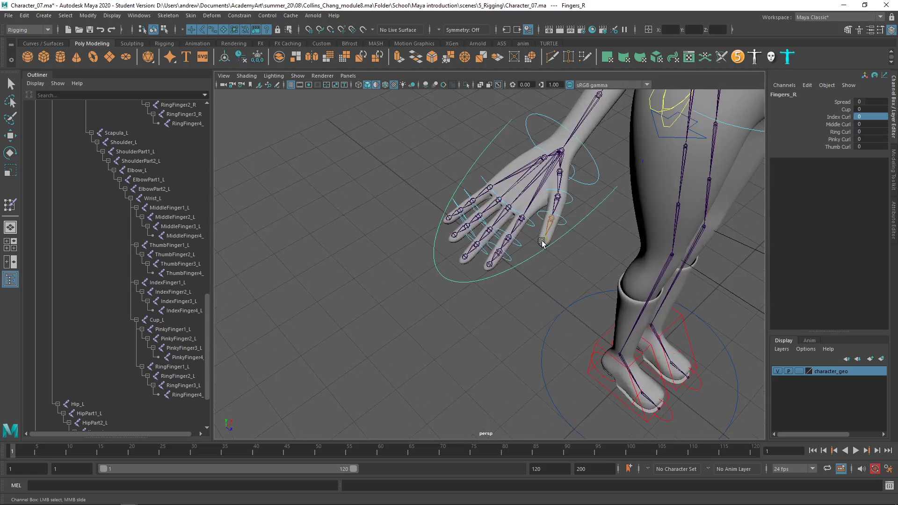
left_click_drag(524, 254, 451, 245, "alt")
right_click_drag(452, 245, 494, 228, "alt")
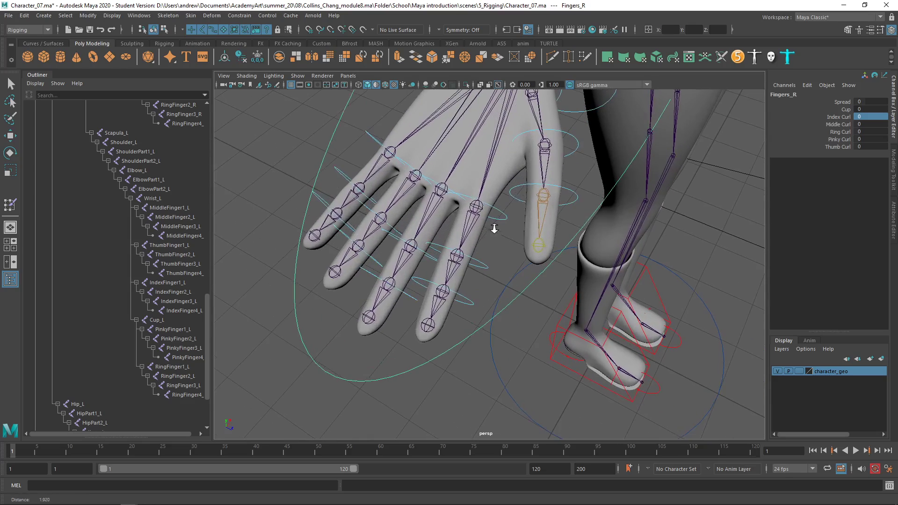
left_click(849, 118)
middle_click_drag(609, 181, 636, 187)
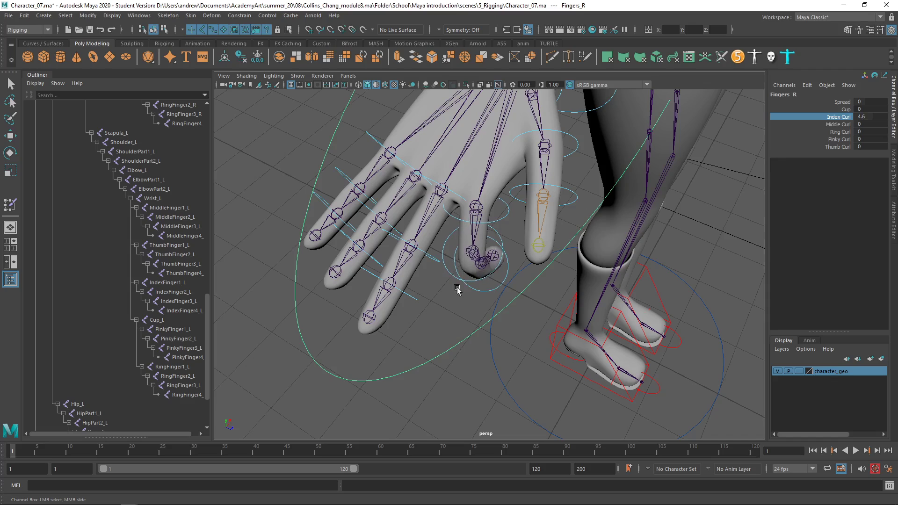
Step: Enter vertex mode on the right hand mesh and grow a selection from the middle fingertip until it covers the whole finger
left_click(389, 304)
right_click_drag(424, 309, 379, 236)
left_click(410, 254)
left_click_drag(439, 259, 378, 335, "alt")
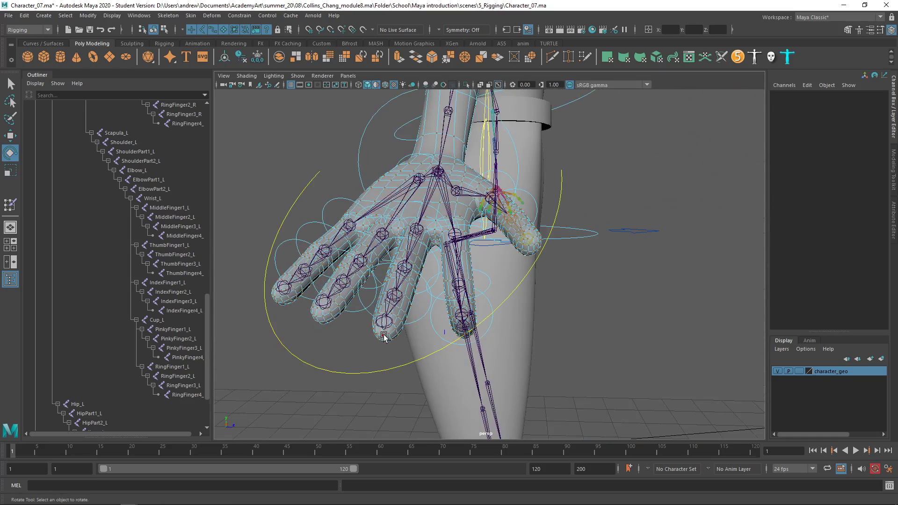
left_click(384, 335)
left_click(339, 428)
left_click(384, 337)
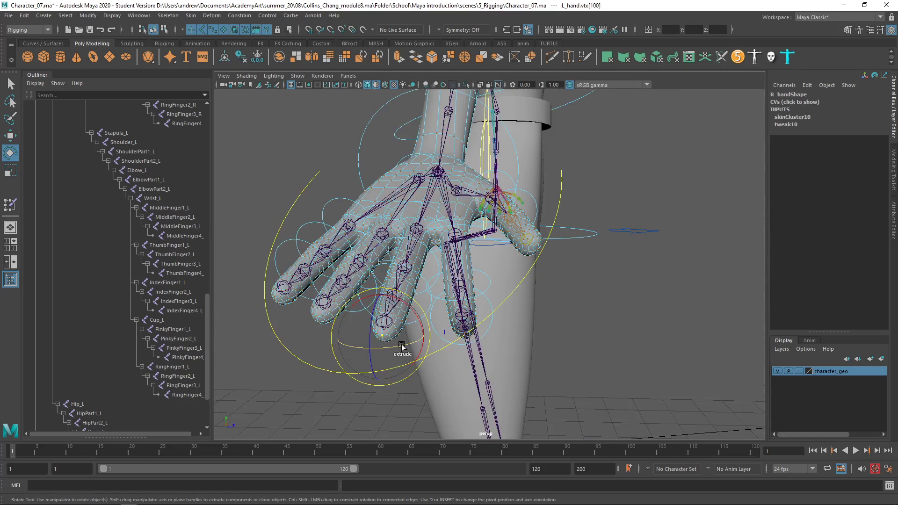
key("shift+period")
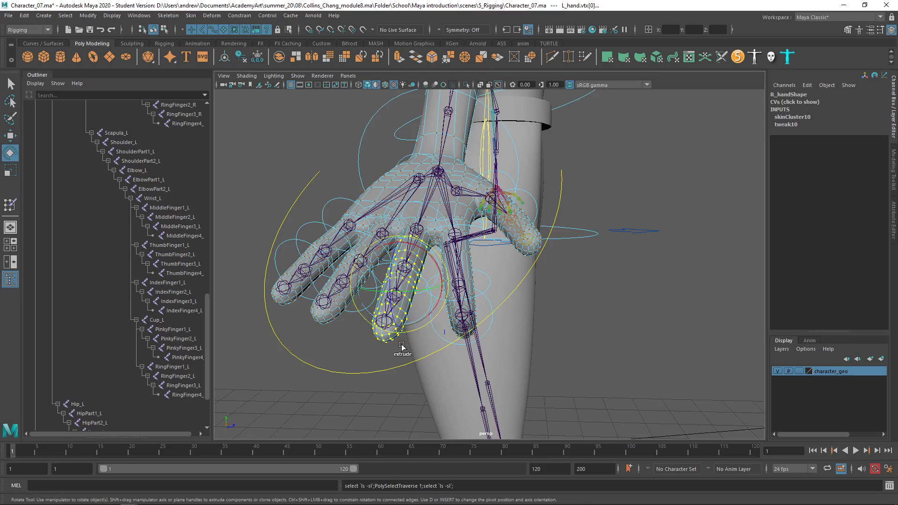
key("shift+period")
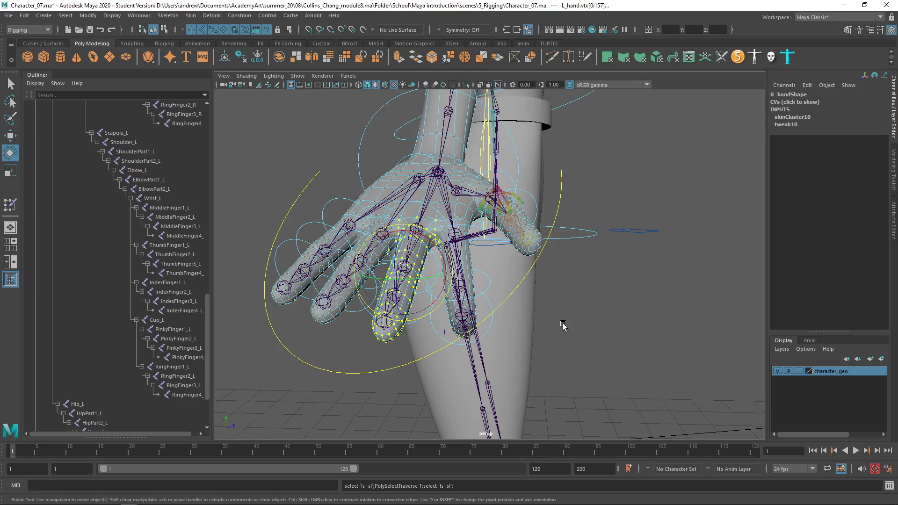
Step: Examine the selected middle-finger vertices' smooth skin weights in the enlarged Component Editor, and close it
left_click_drag(564, 326, 582, 338, "alt")
left_click_drag(616, 290, 562, 323, "alt")
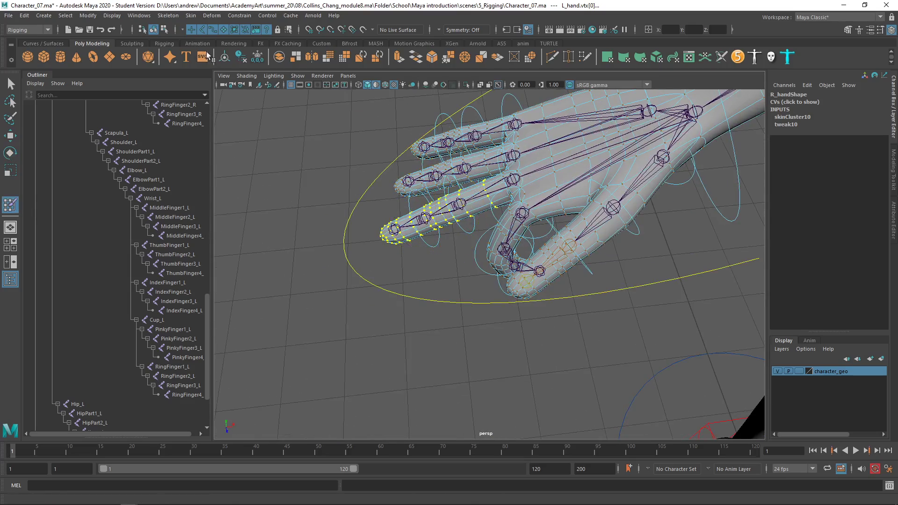
left_click(140, 16)
mouse_move(187, 49)
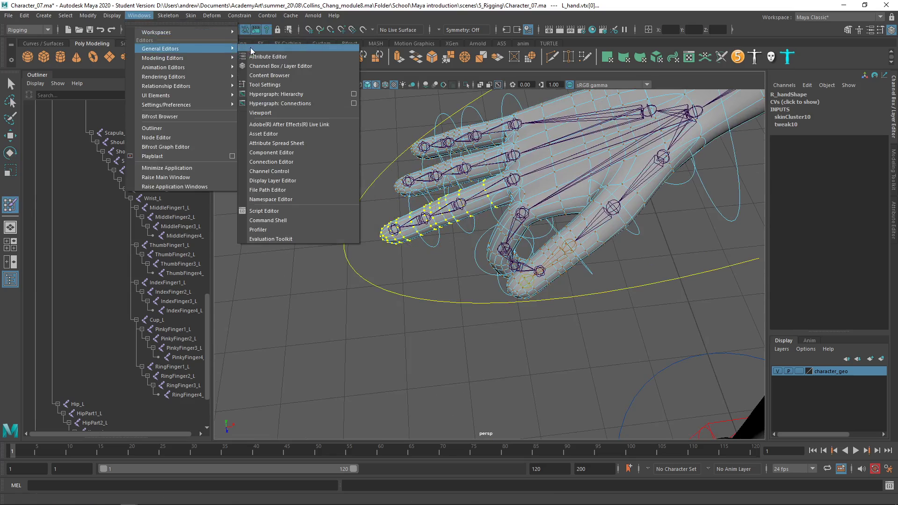
left_click(302, 152)
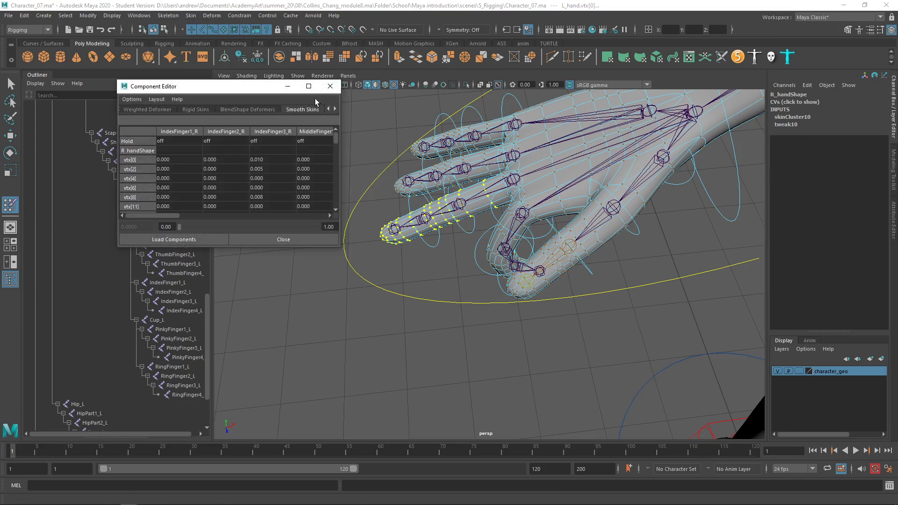
left_click(309, 86)
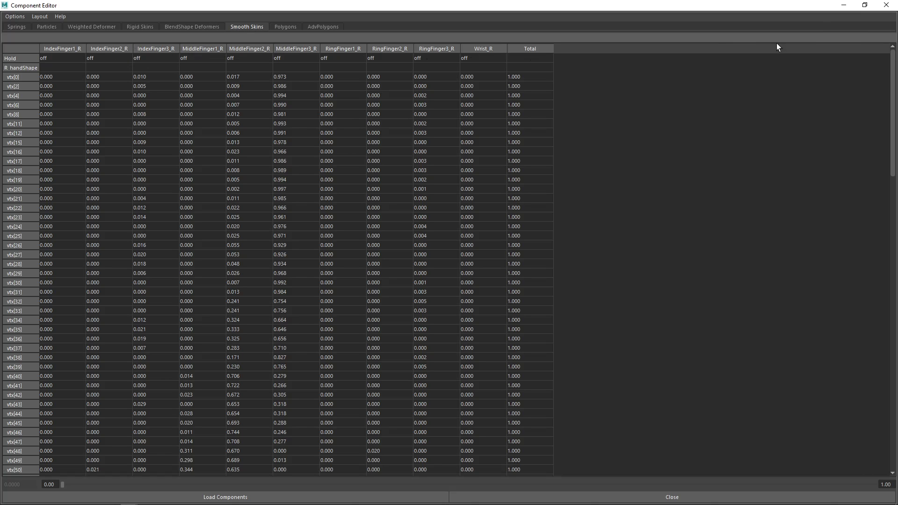
left_click(886, 5)
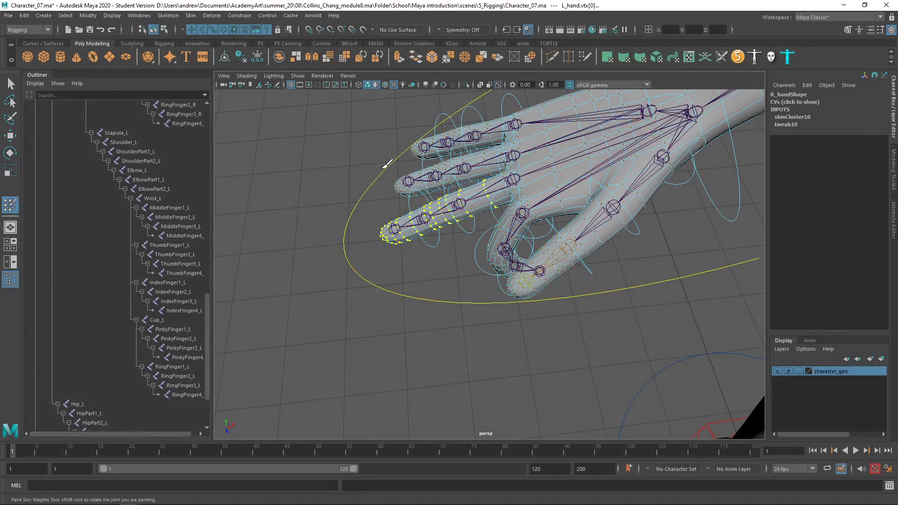
Step: Bring up the skinning commands for the selected middle-finger vertices
left_click(190, 17)
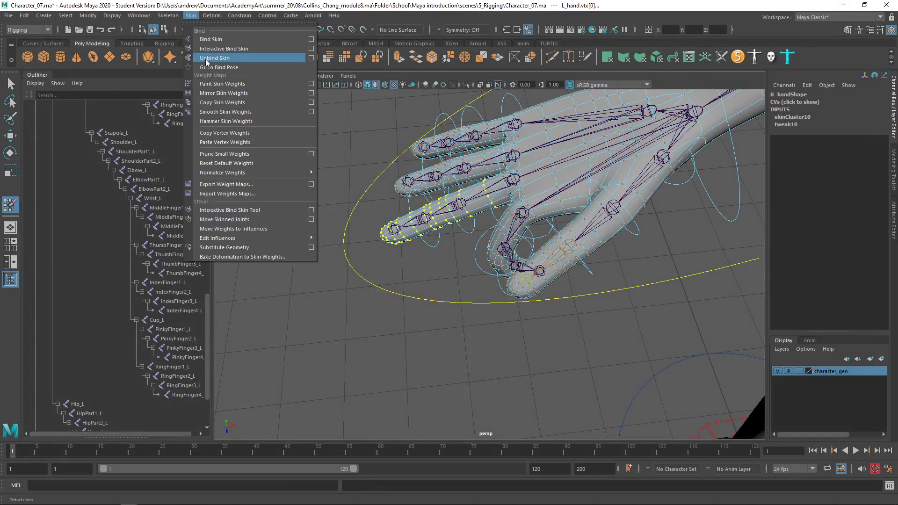
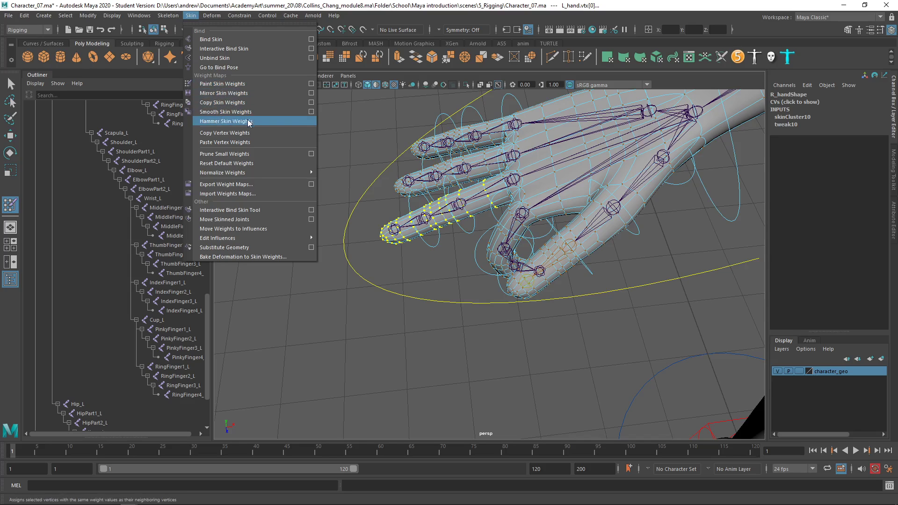
Step: Prune the selected right middle-finger vertices' skin weights below 0.1
left_click(311, 155)
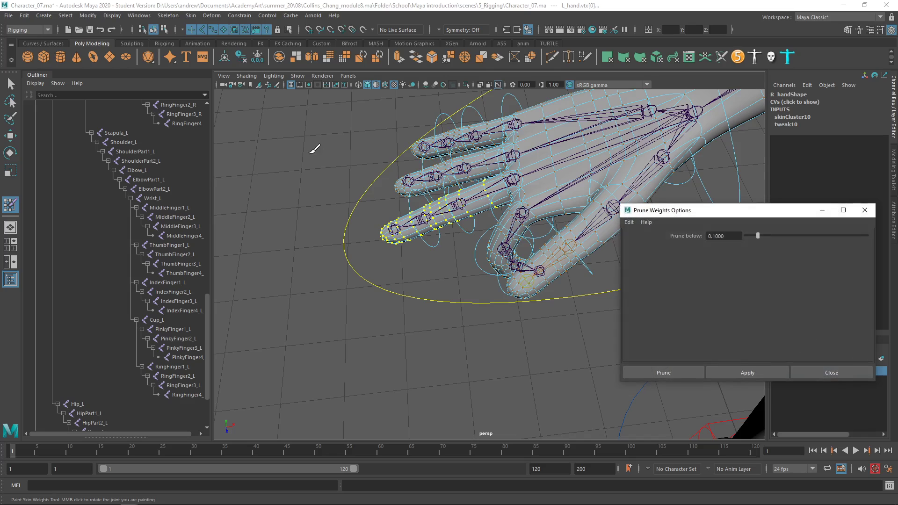
left_click_drag(748, 217, 252, 169)
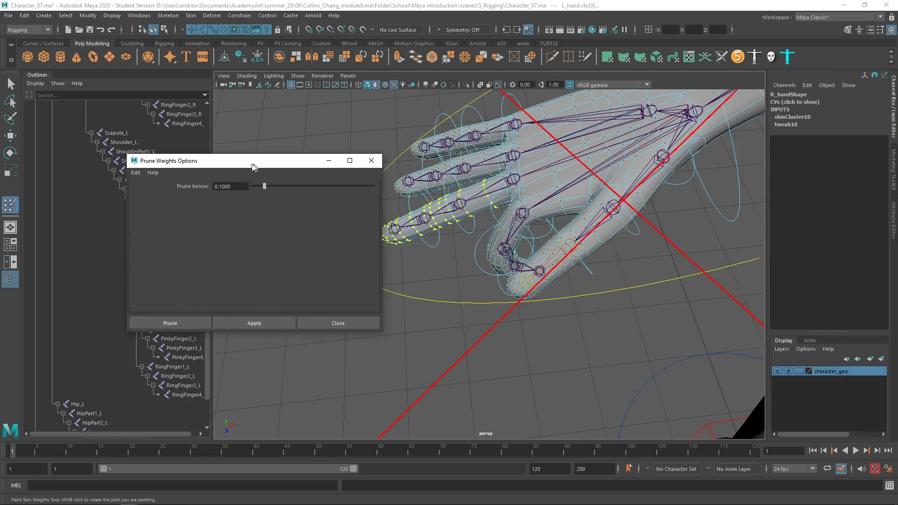
left_click(189, 322)
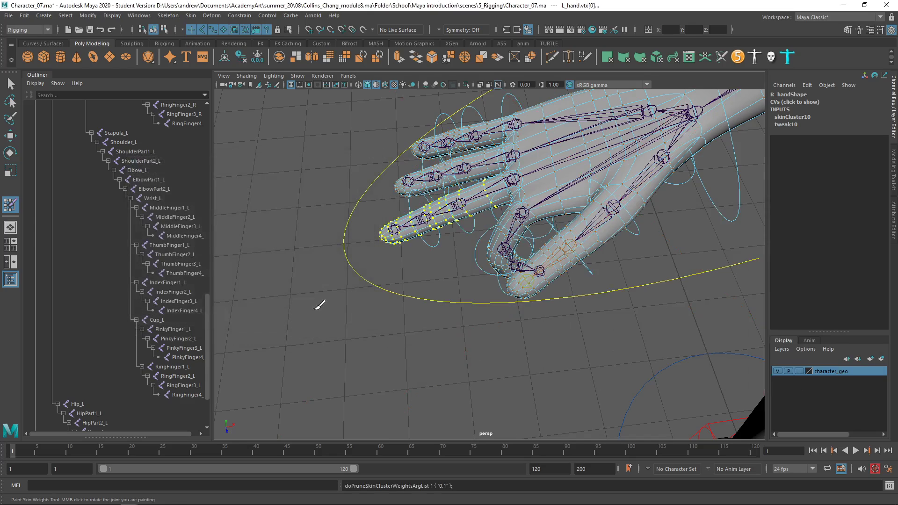
Step: Select the Fingers_R control, test the right index finger with a stronger curl, and reset Index Curl to 0
key("q")
left_click_drag(431, 287, 474, 274, "alt")
left_click(473, 319)
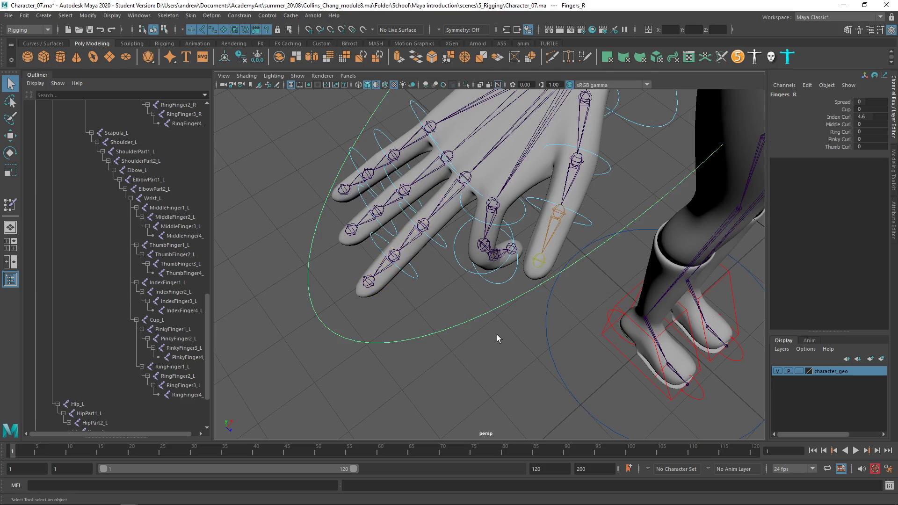
left_click(835, 117)
middle_click_drag(550, 236, 740, 197)
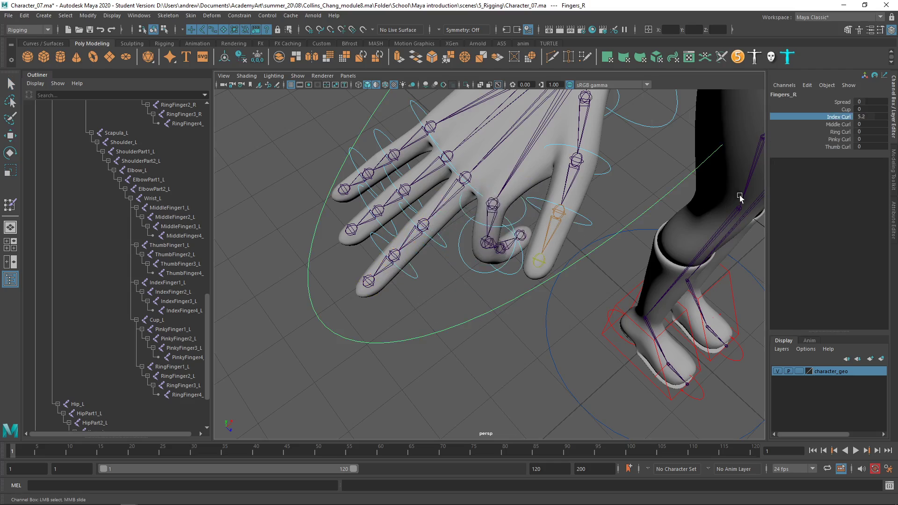
double_click(864, 117)
type("0")
key("Return")
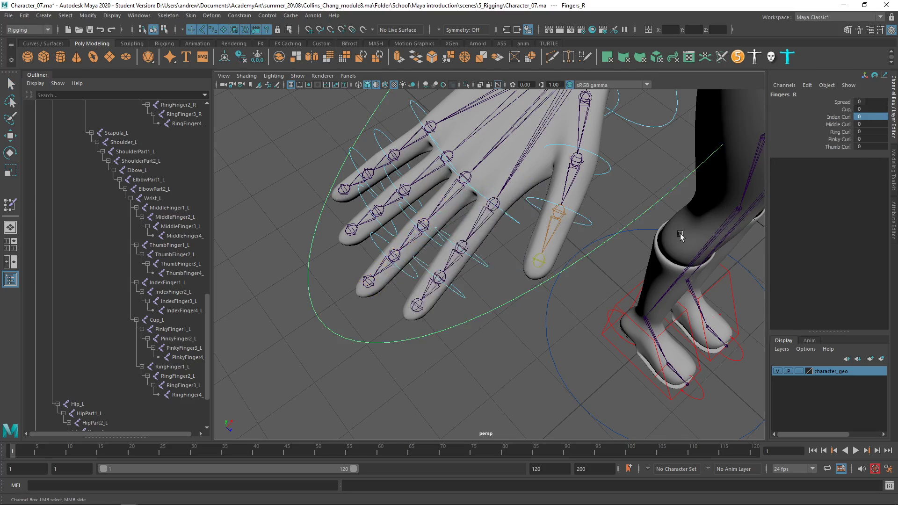
Step: Select all vertices of the right hand mesh, prune their small skin weights, and clear the selection
left_click_drag(623, 206, 534, 281, "alt")
left_click_drag(501, 327, 454, 327, "alt")
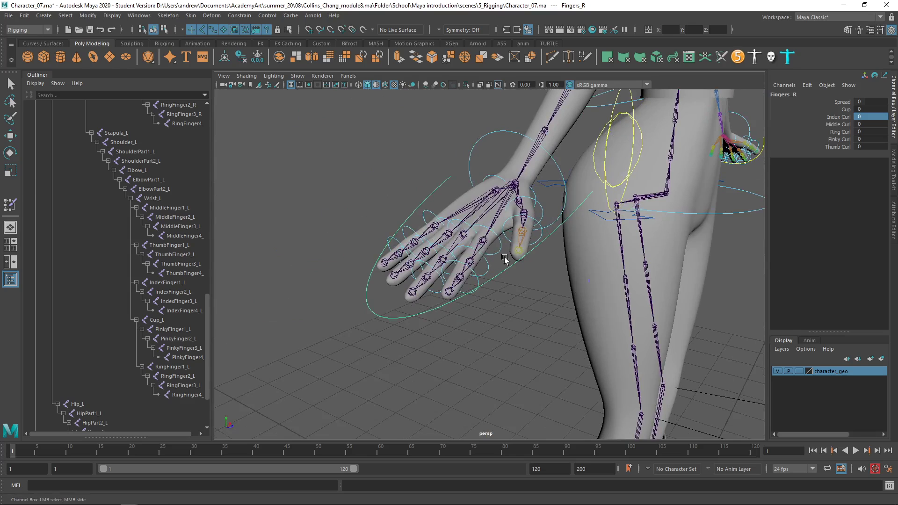
left_click(499, 218)
left_click_drag(532, 237, 518, 241, "alt")
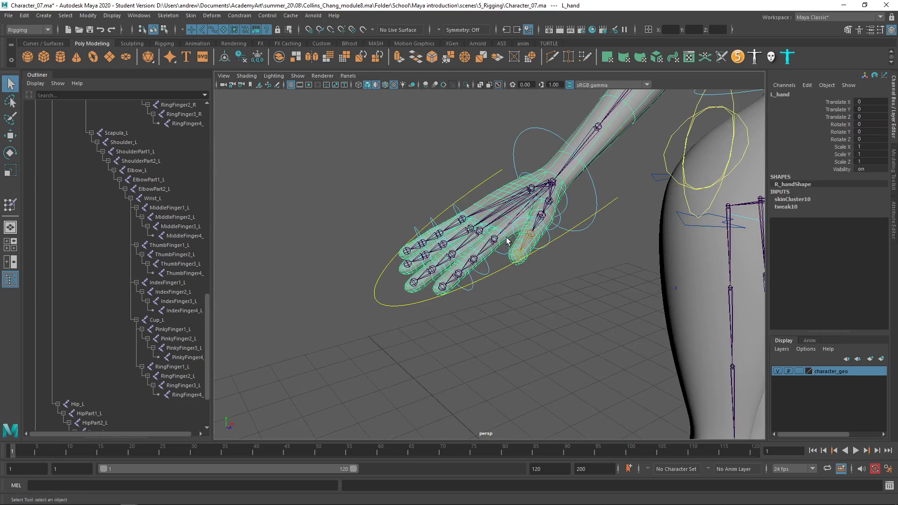
key("ctrl+F9")
right_click_drag(544, 225, 303, 232, "alt")
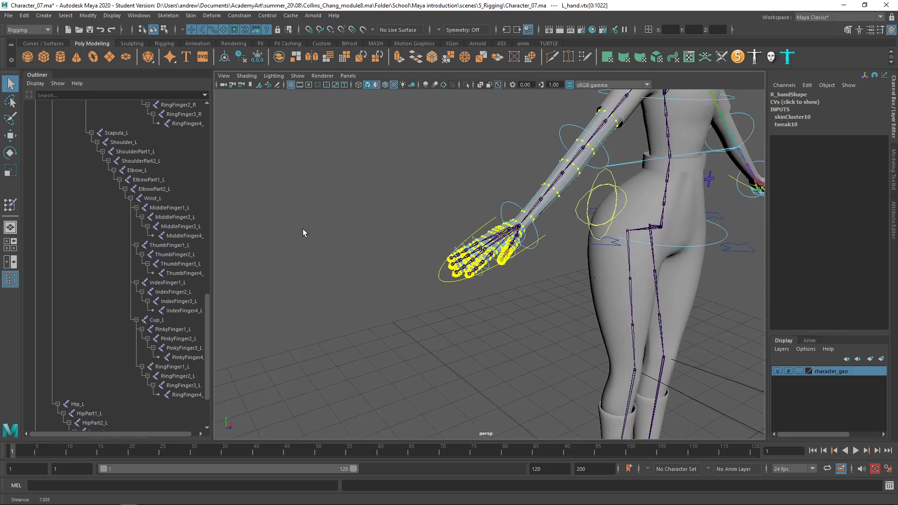
left_click_drag(302, 232, 521, 279, "alt")
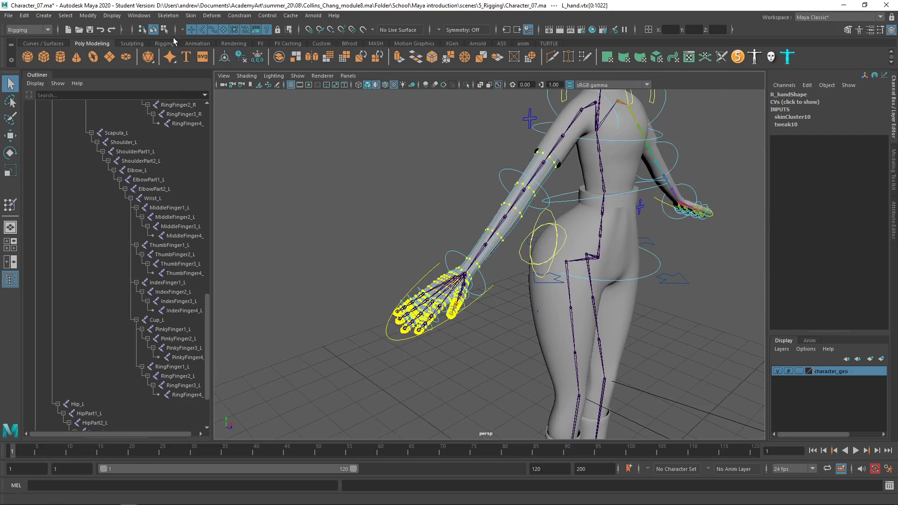
left_click(190, 16)
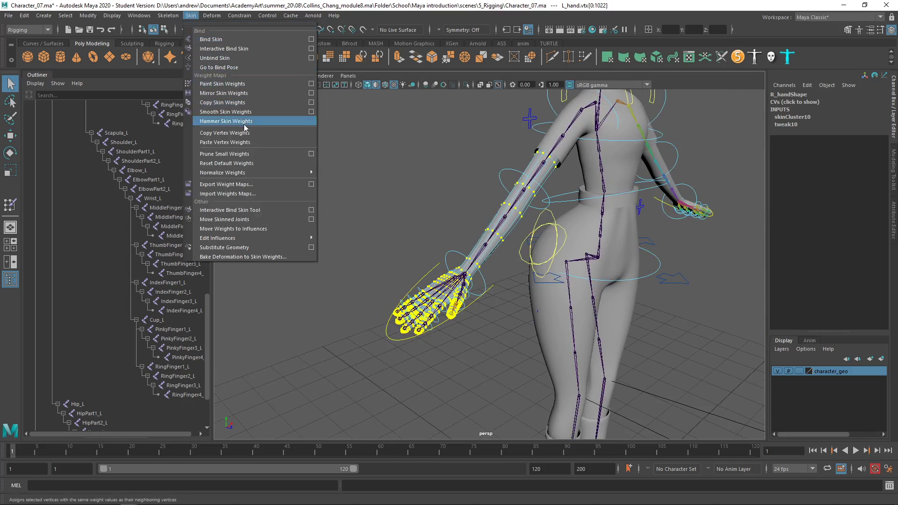
left_click(244, 154)
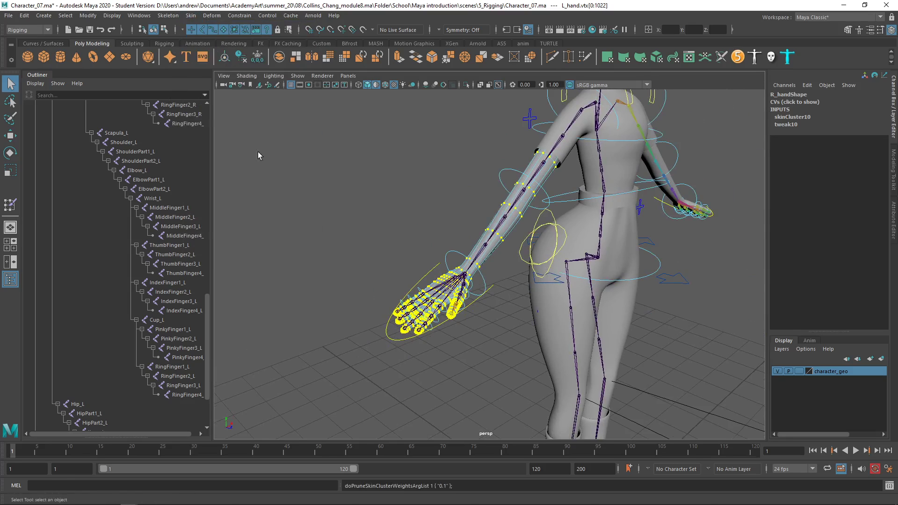
left_click(392, 235)
Step: Select the Fingers_R control, test the right index finger's curl deformation, and undo the curl
right_click_drag(346, 320, 488, 321, "alt")
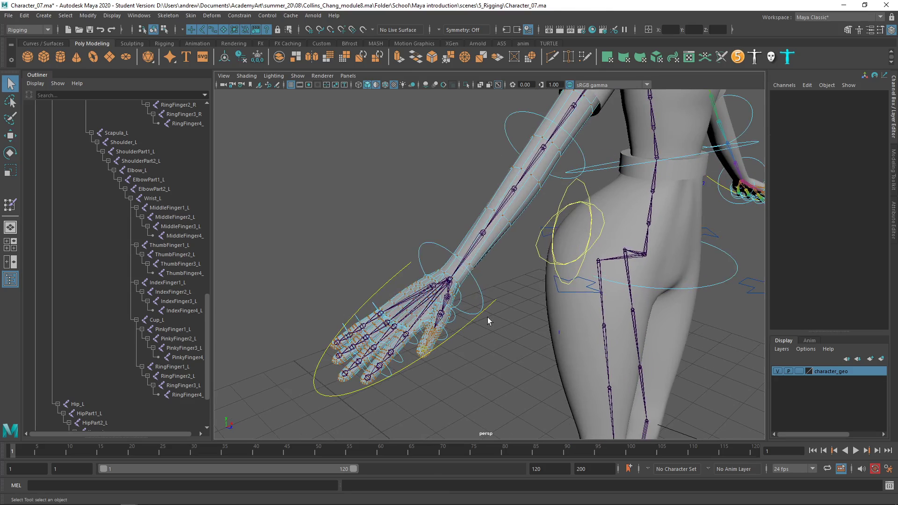
right_click_drag(393, 280, 429, 237)
left_click(393, 277)
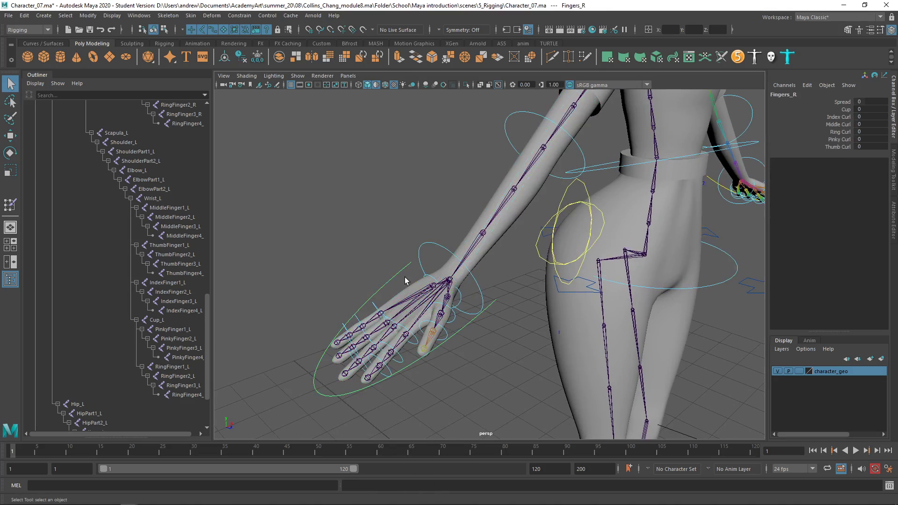
left_click_drag(406, 277, 568, 208, "alt")
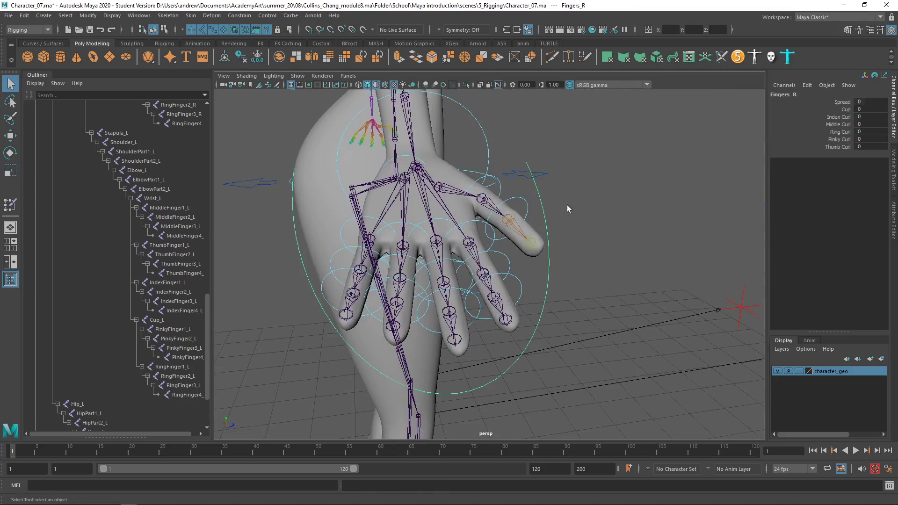
left_click(836, 117)
middle_click_drag(569, 210, 654, 179)
key("ctrl+z")
Step: Test-curl the right middle, ring and pinky fingers, ending with Middle Curl at 0.6, Ring Curl at 0.2 and Pinky Curl at 0
left_click(838, 125)
left_click(840, 132)
key("ctrl+z")
left_click(840, 139)
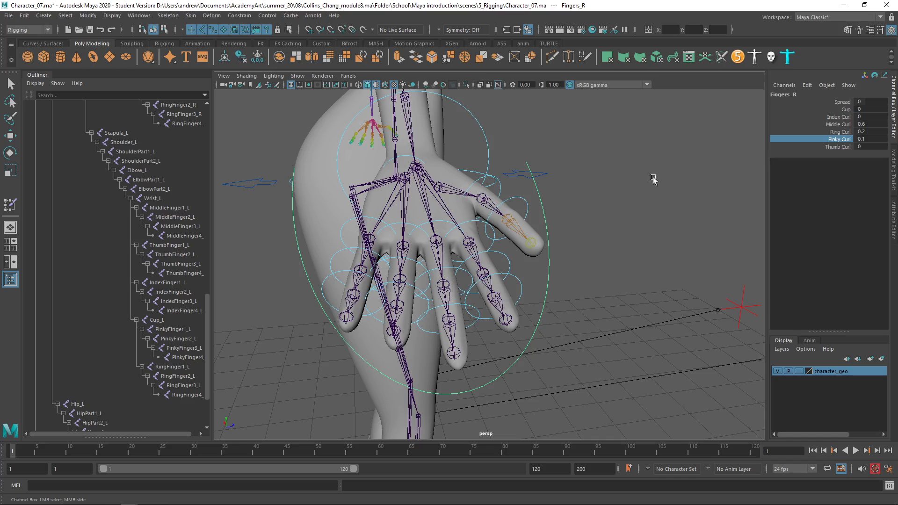
middle_click_drag(633, 211, 672, 211)
key("ctrl+z")
key("ctrl+z")
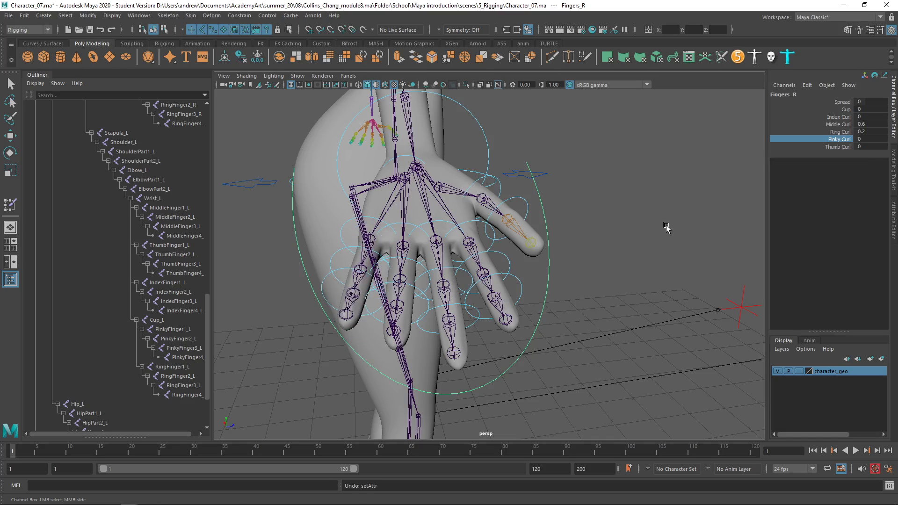
left_click(708, 232)
Step: Select the FKHead_M control, test the head's deformation by rotating it freely, and undo the rotation
left_click_drag(709, 232, 319, 268, "alt")
left_click(511, 146)
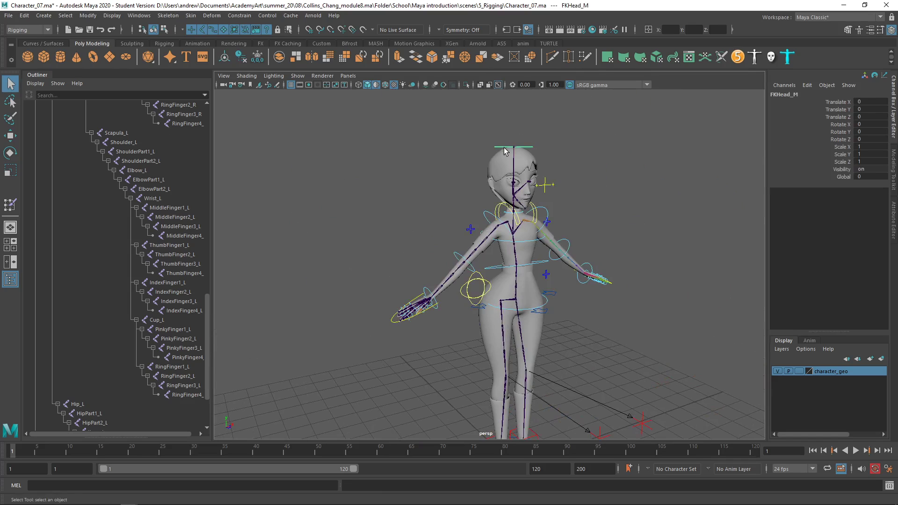
key("e")
left_click_drag(513, 149, 536, 148)
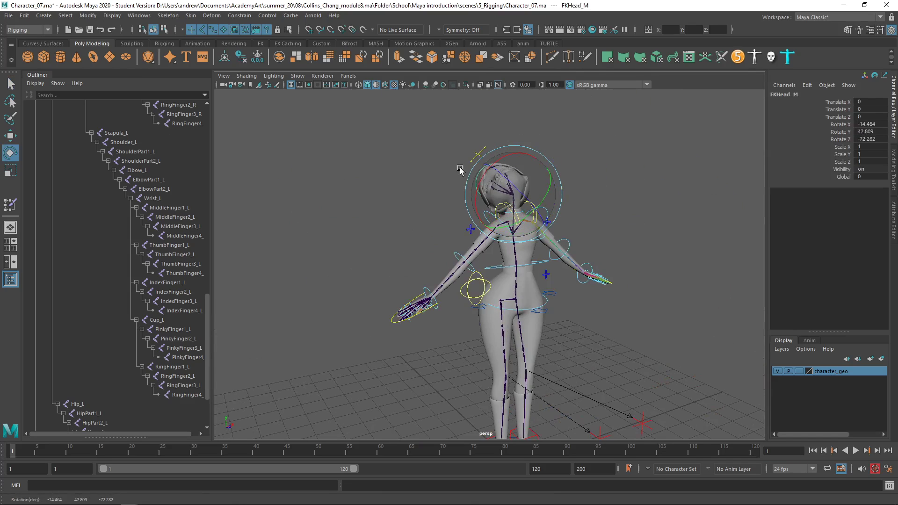
key("ctrl+z")
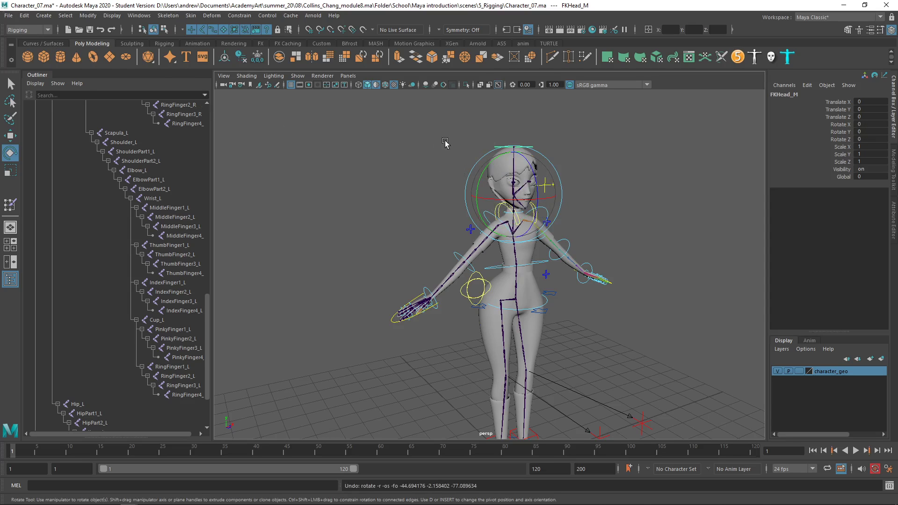
Step: Save the scene under the new name Character_07_2.mb as Maya Binary in the Material_jpg folder
left_click(8, 15)
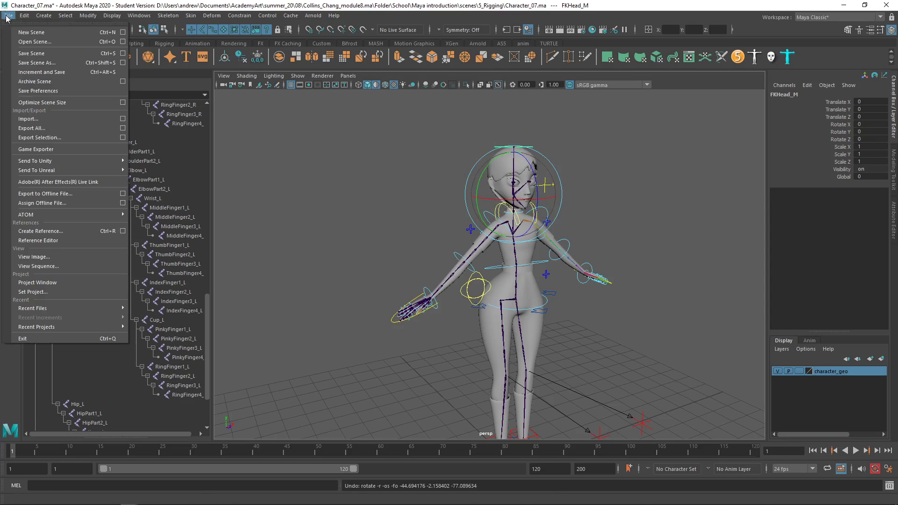
left_click(34, 64)
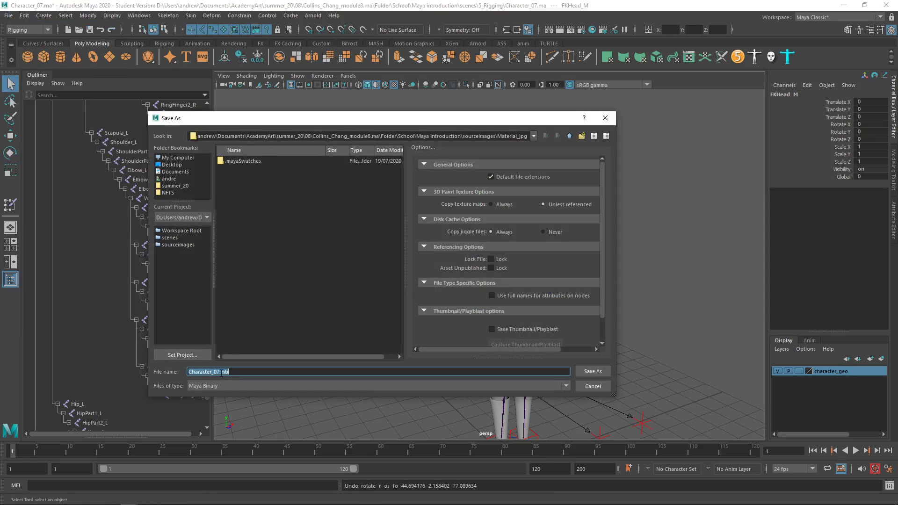
left_click(220, 372)
key("Return")
key("Return")
key("e")
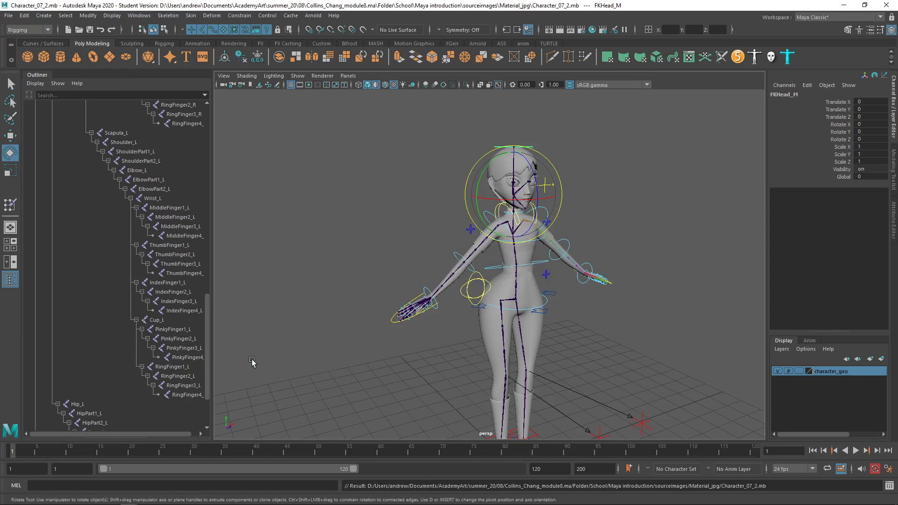